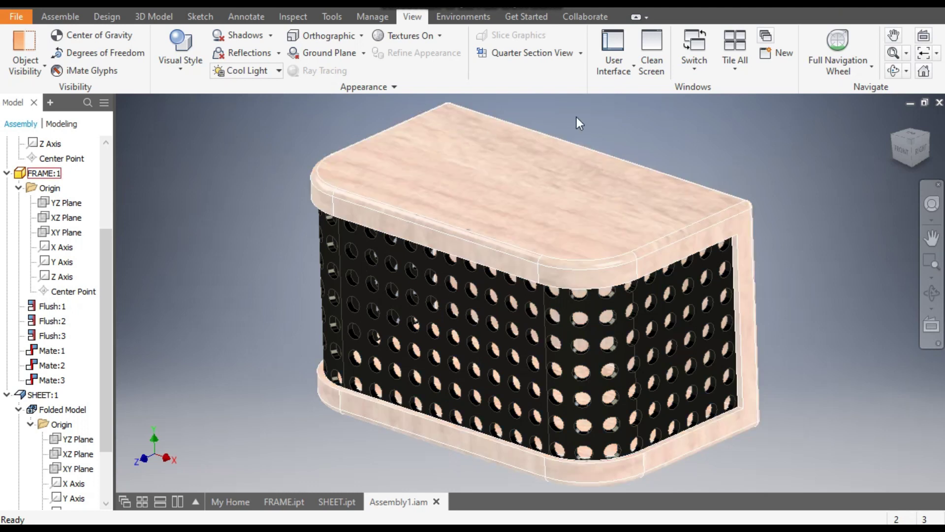
{"action": "left_click", "coordinate": [577, 196]}
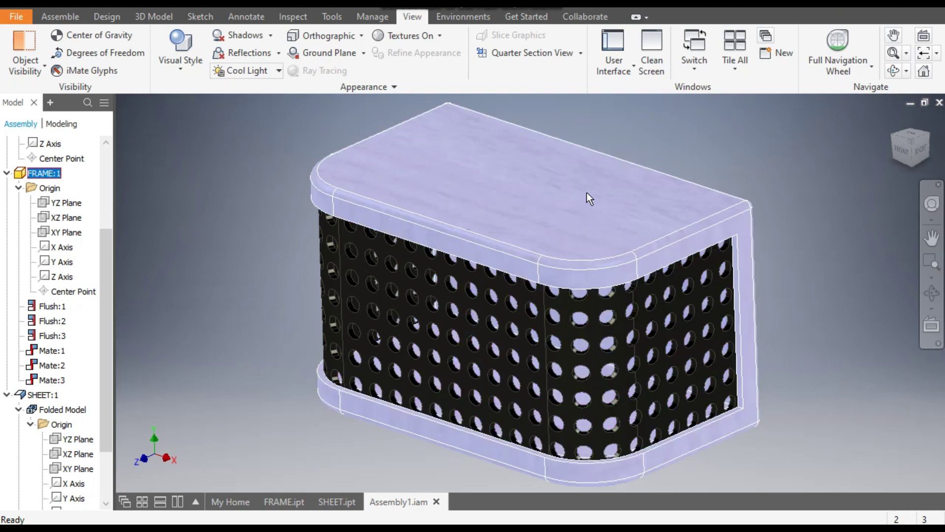
{"action": "left_click", "coordinate": [790, 151]}
{"action": "left_click", "coordinate": [540, 327]}
{"action": "left_click", "coordinate": [247, 340]}
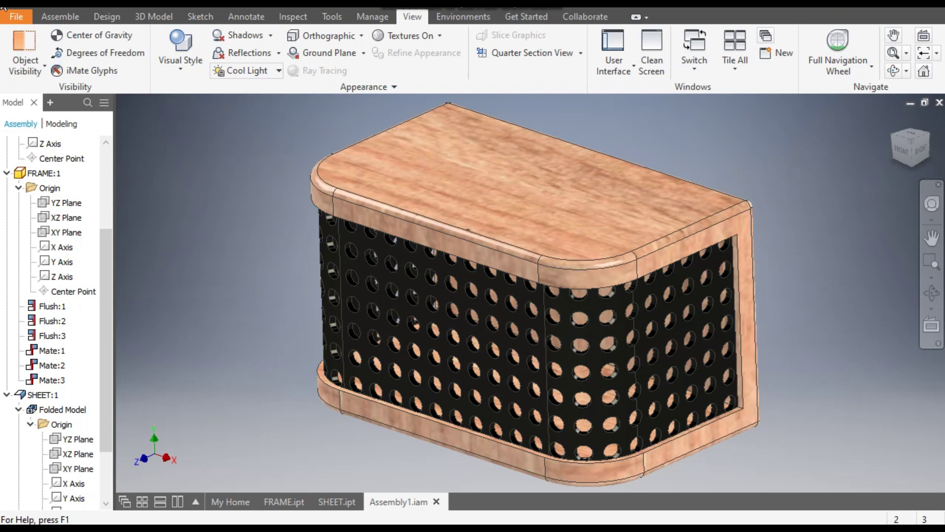
Create a new metric part file from the Standard (mm).ipt template
{"action": "left_click", "coordinate": [28, 7]}
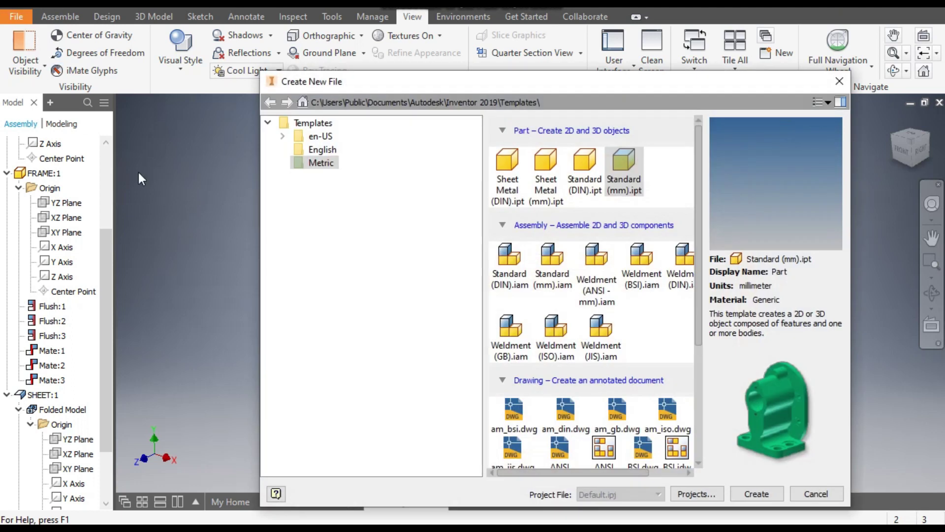
{"action": "left_click", "coordinate": [624, 158]}
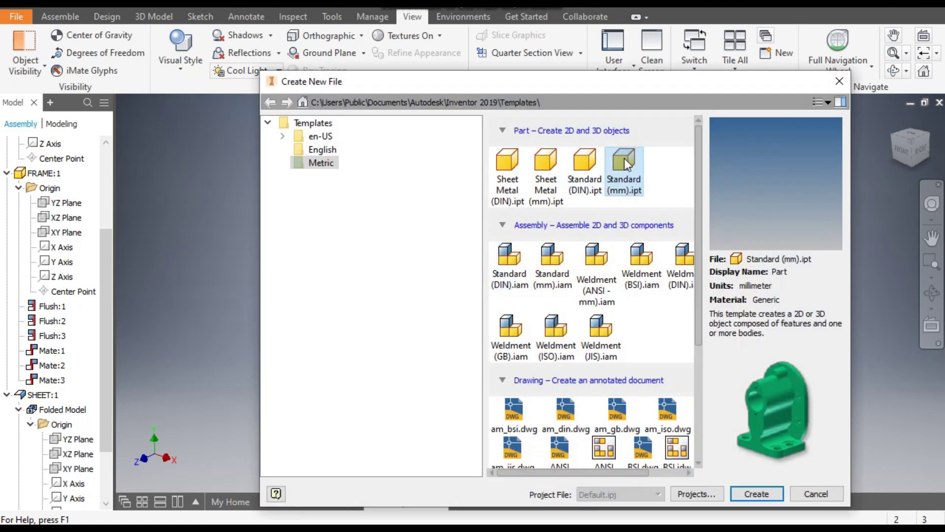
{"action": "left_click", "coordinate": [772, 491]}
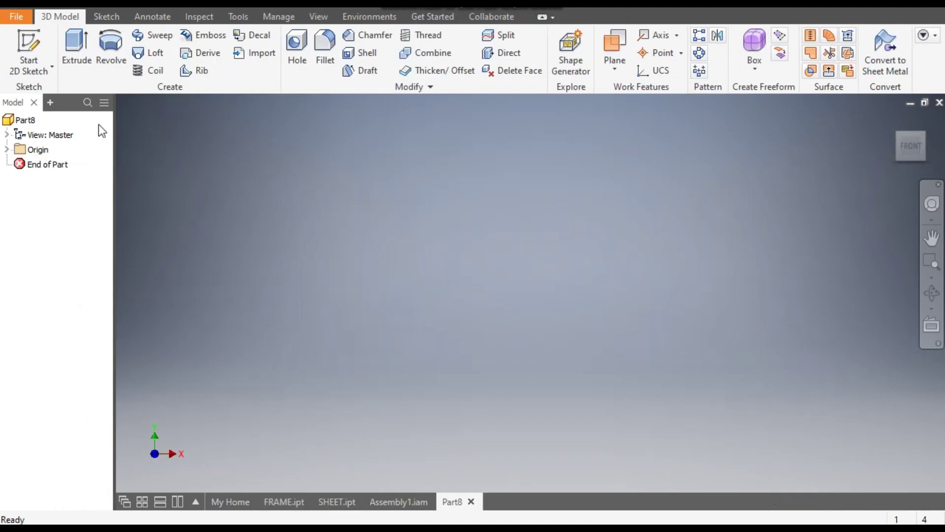
Start a sketch on the XZ plane and draw a two-point center rectangle at the origin, 120 mm wide and 70 mm high
{"action": "left_click", "coordinate": [24, 43]}
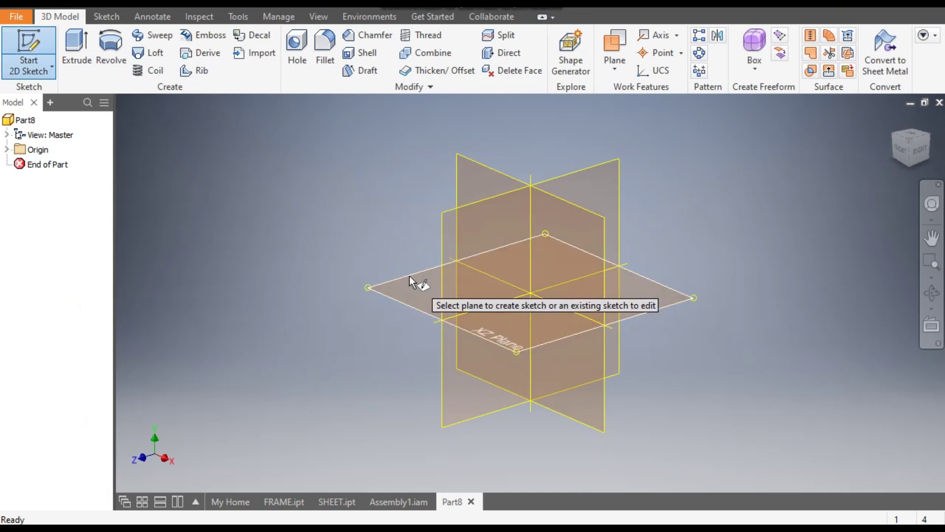
{"action": "left_click", "coordinate": [410, 277]}
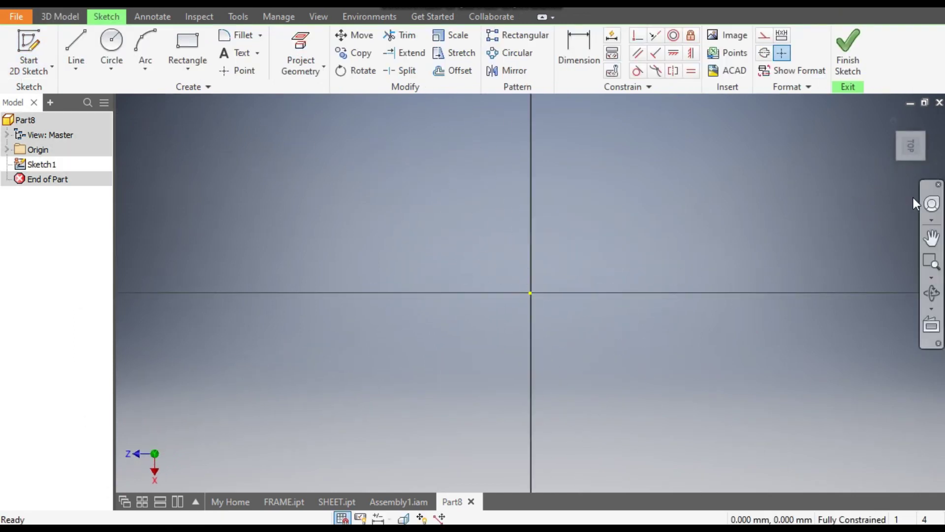
{"action": "left_click", "coordinate": [928, 124]}
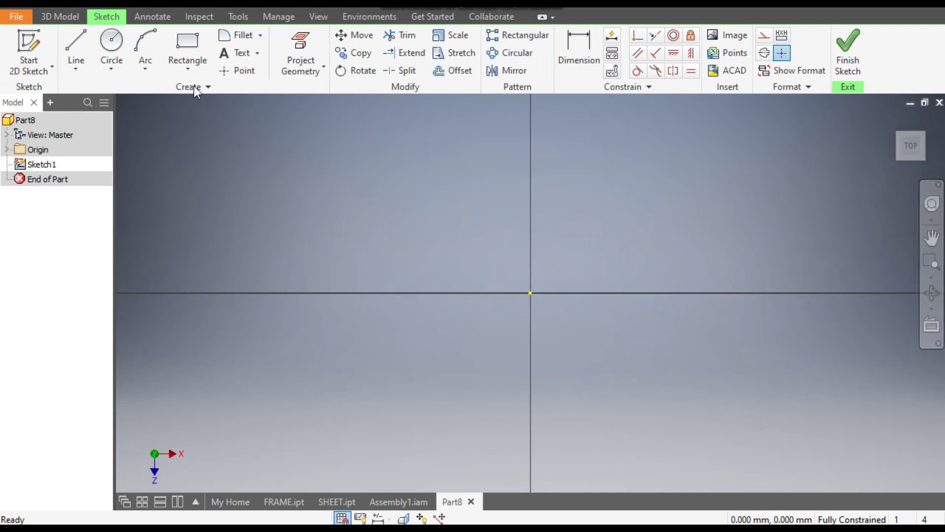
{"action": "left_click", "coordinate": [186, 69]}
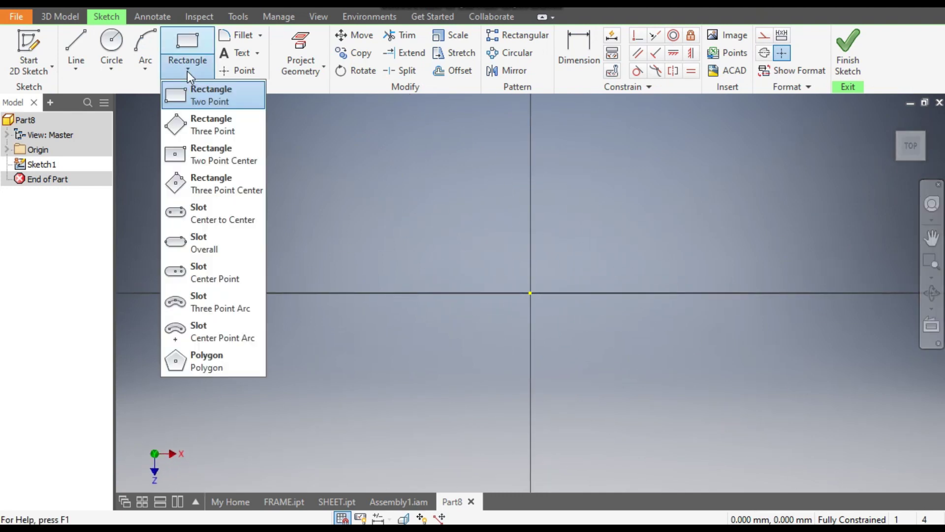
{"action": "left_click", "coordinate": [215, 161]}
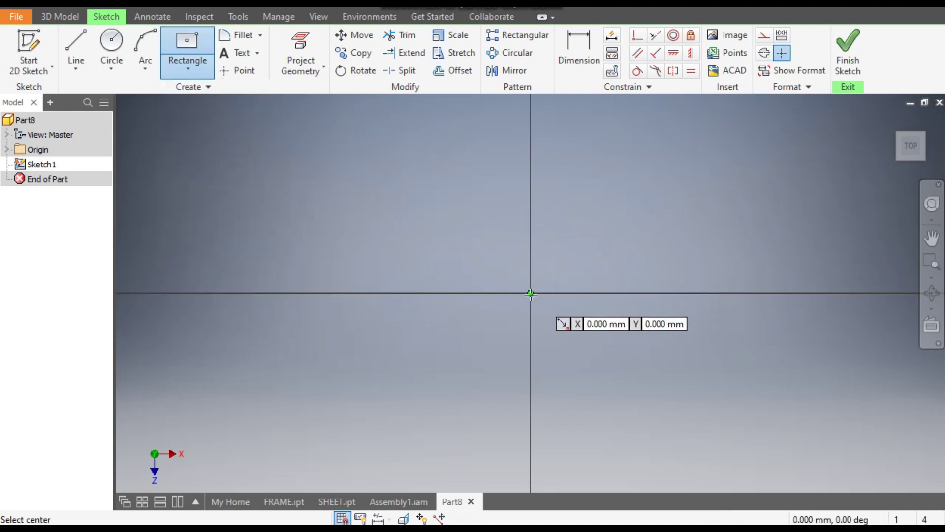
{"action": "left_click", "coordinate": [530, 293]}
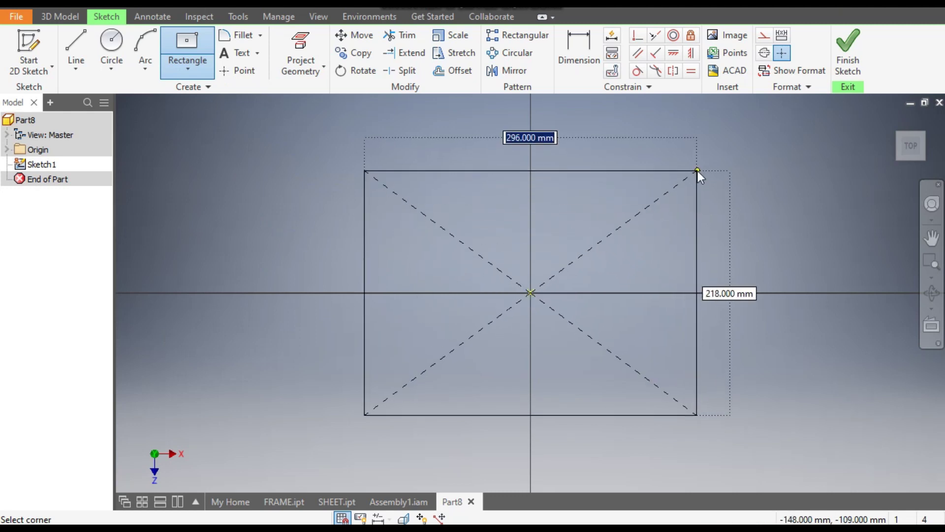
{"action": "type", "text": "120"}
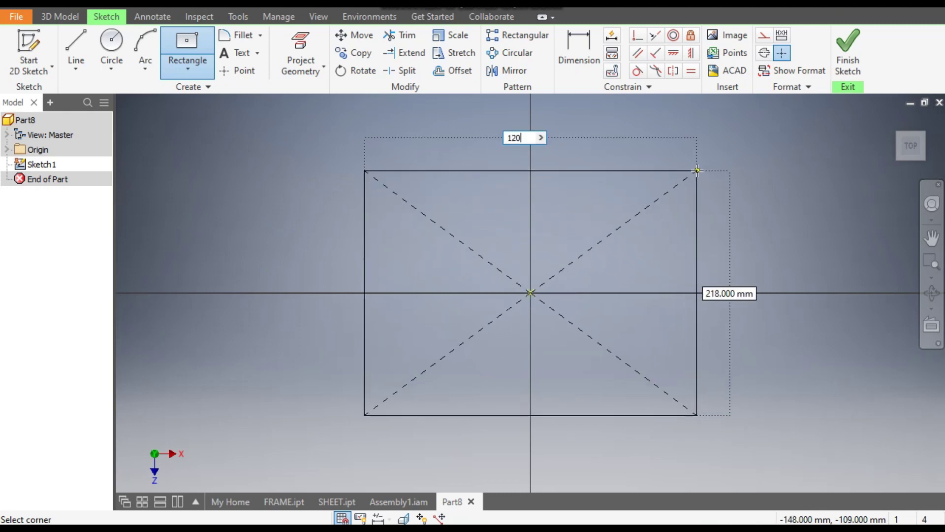
{"action": "key", "text": "Tab"}
{"action": "type", "text": "70"}
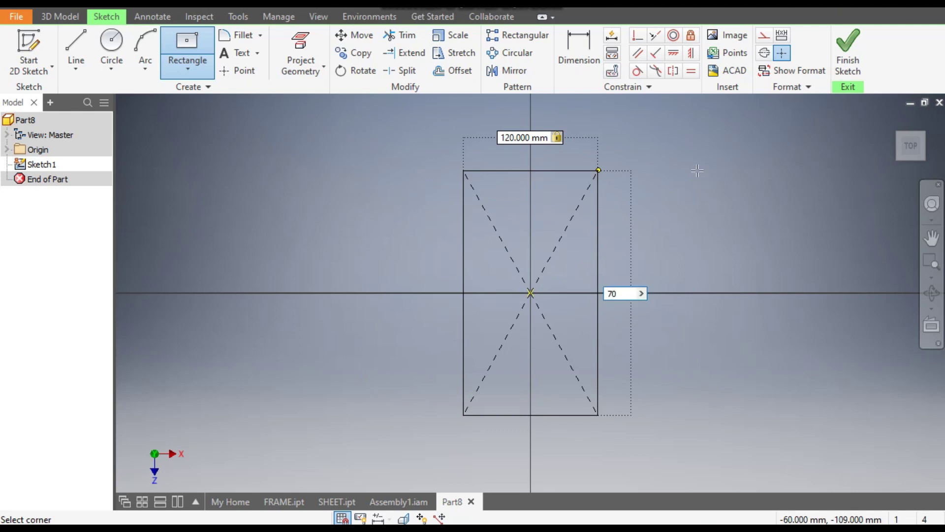
{"action": "key", "text": "Return"}
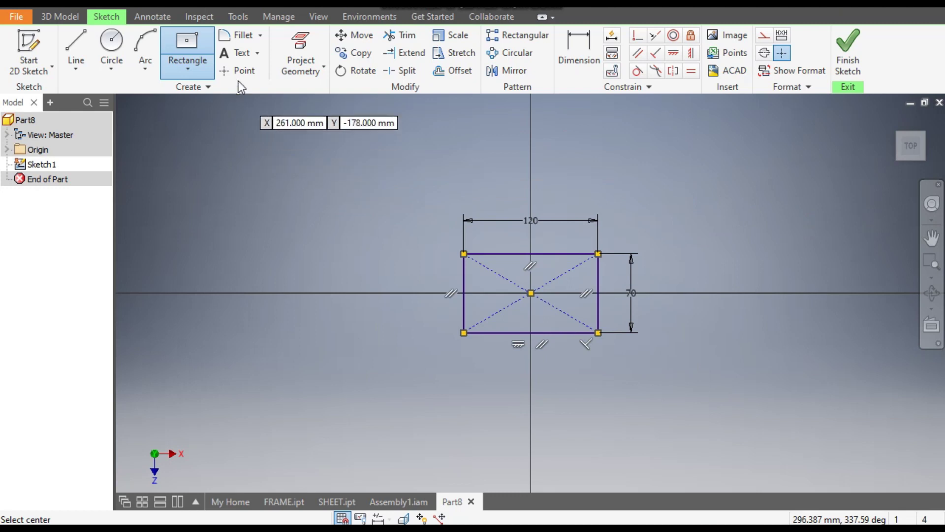
Round the two lower corners of the rectangle with 20 mm sketch fillets
{"action": "left_click", "coordinate": [235, 37]}
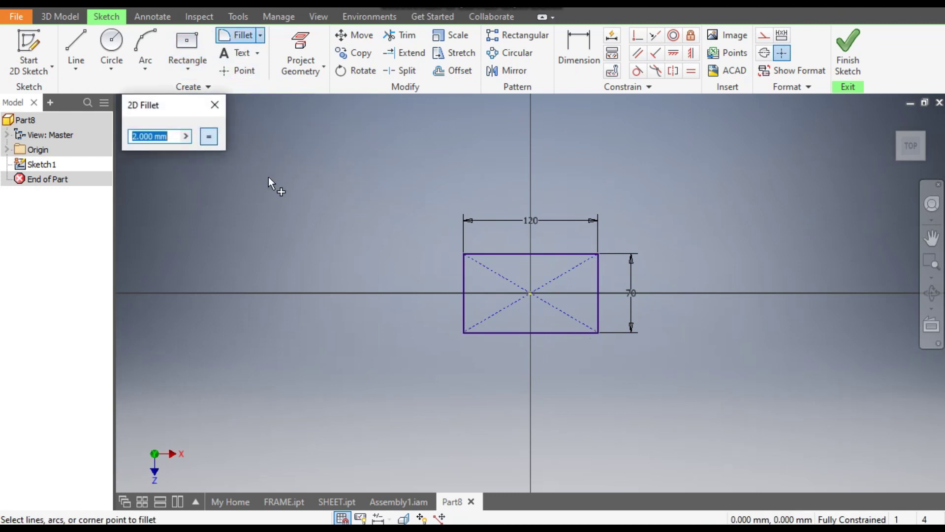
{"action": "type", "text": "20"}
{"action": "left_click", "coordinate": [463, 297]}
{"action": "left_click", "coordinate": [549, 332]}
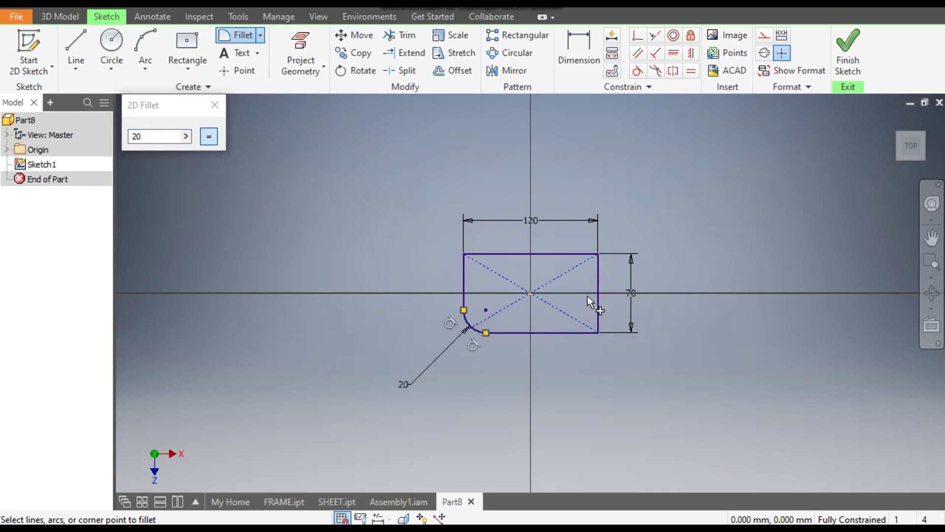
{"action": "left_click", "coordinate": [596, 295]}
{"action": "left_click", "coordinate": [577, 333]}
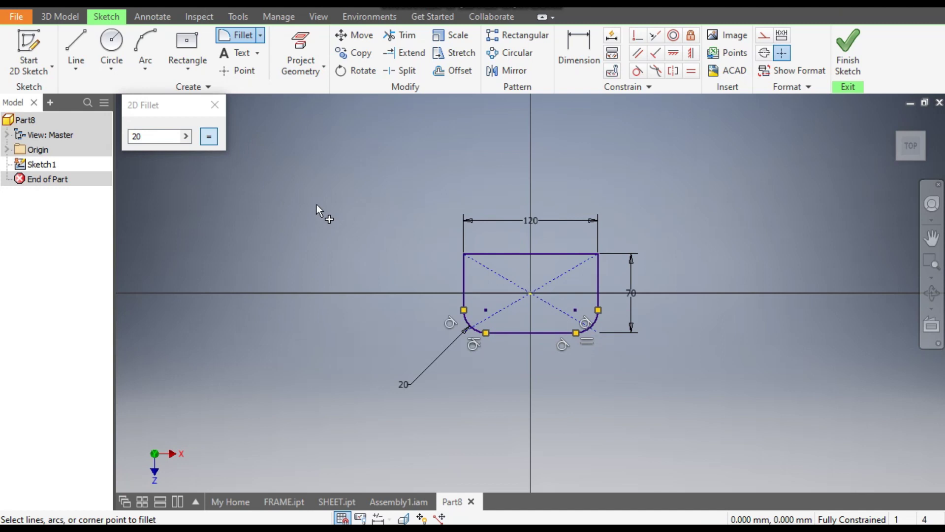
{"action": "left_click", "coordinate": [214, 105]}
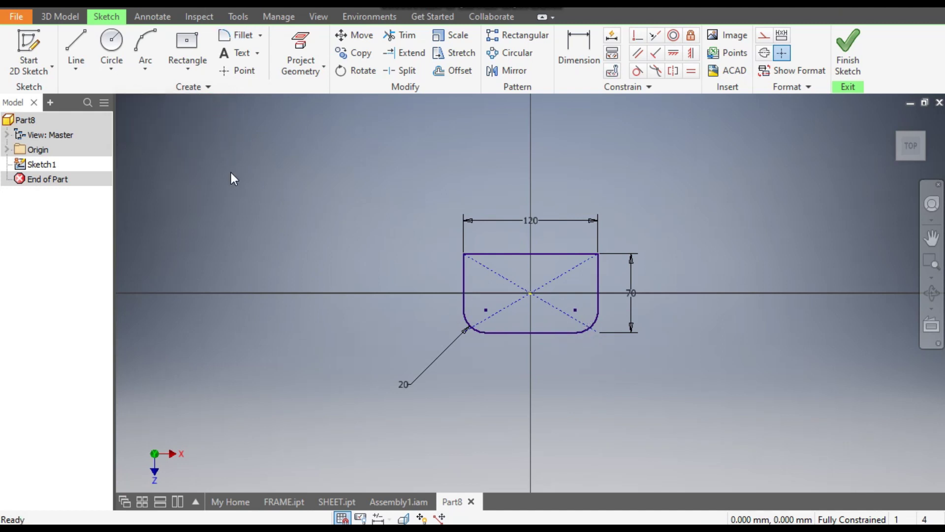
Extrude the rounded profile symmetrically about the sketch plane to a distance of 70 mm
{"action": "left_click", "coordinate": [60, 19]}
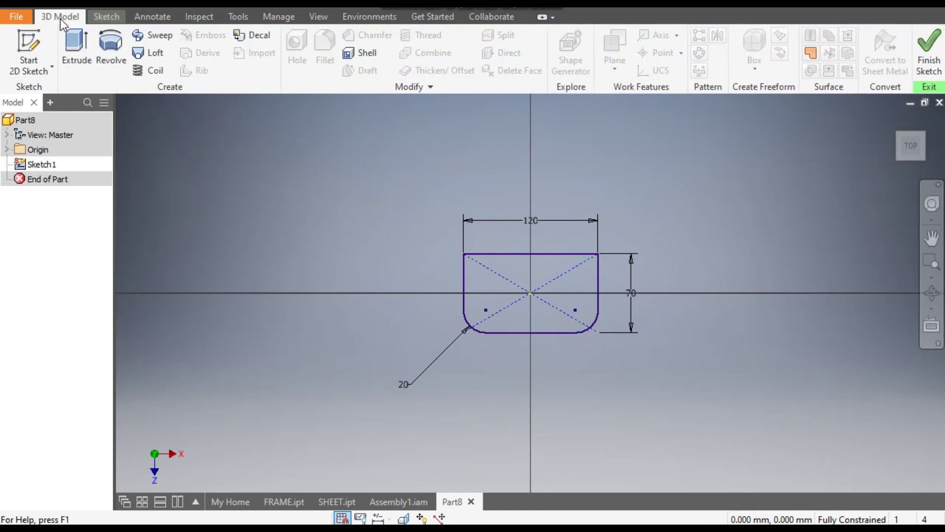
{"action": "left_click", "coordinate": [73, 48]}
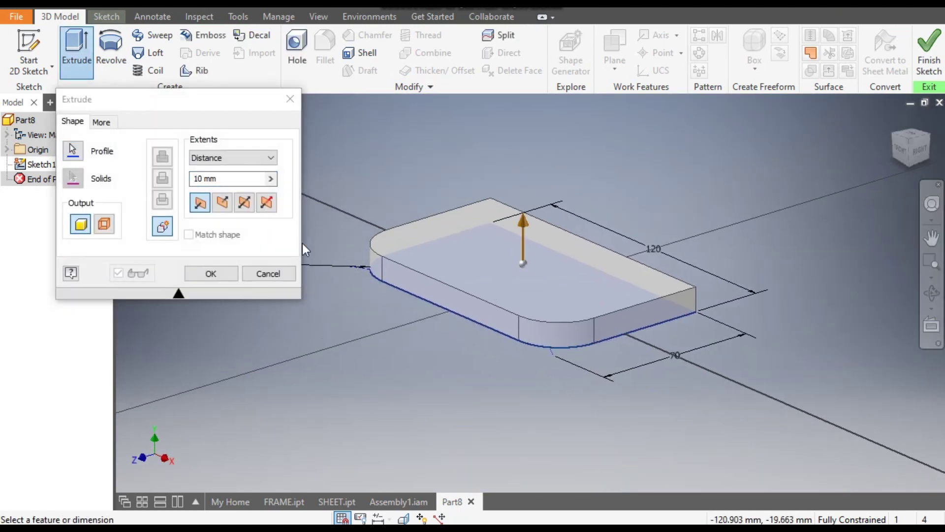
{"action": "left_click", "coordinate": [243, 205]}
{"action": "left_click", "coordinate": [194, 178]}
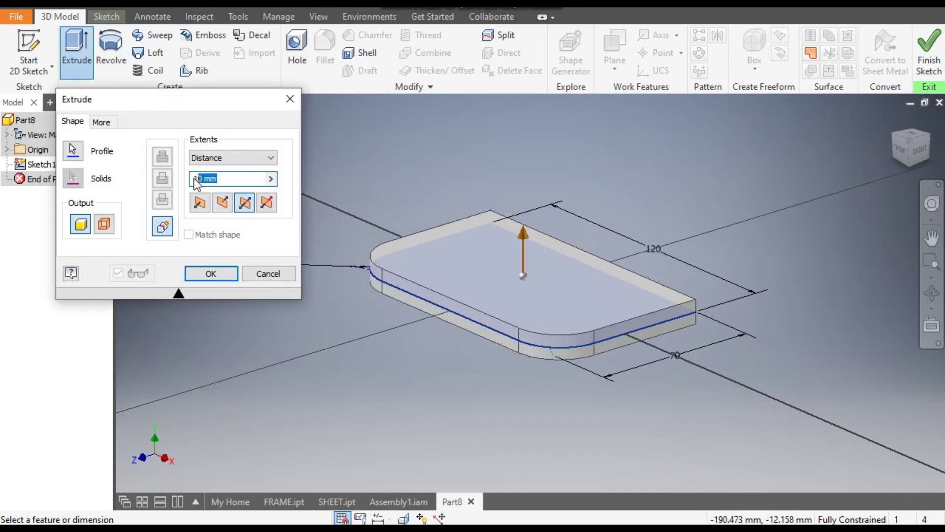
{"action": "type", "text": "70"}
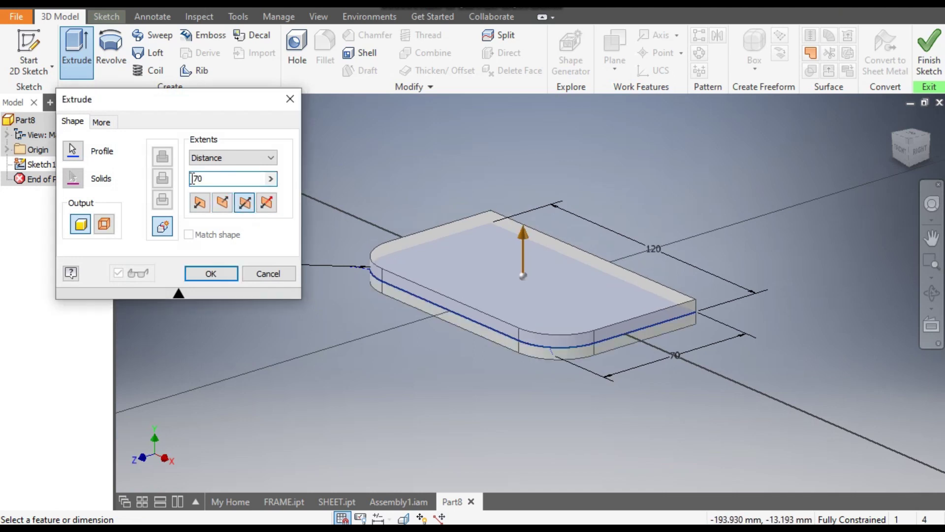
{"action": "left_click", "coordinate": [206, 271]}
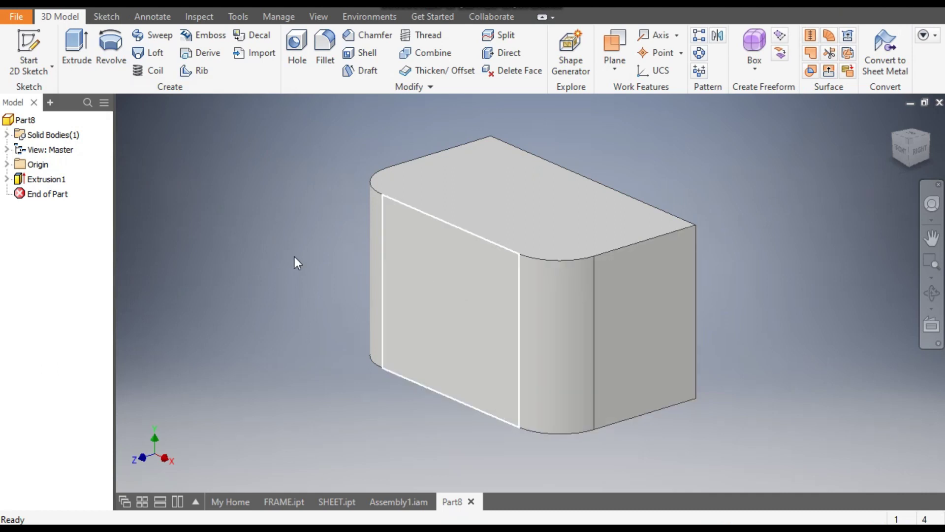
Shell the block with 8 mm thickness, removing the front face chain with the rounded corners and both sides
{"action": "left_click", "coordinate": [359, 53]}
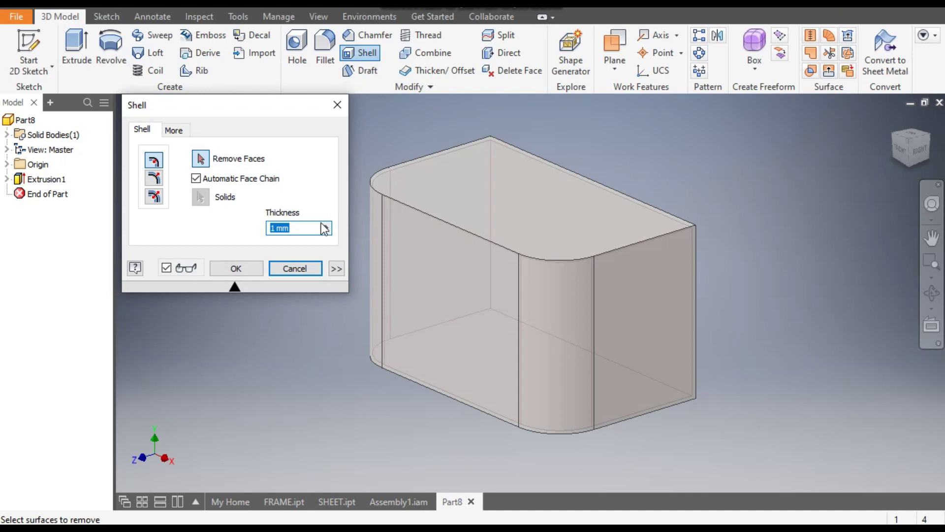
{"action": "type", "text": "8"}
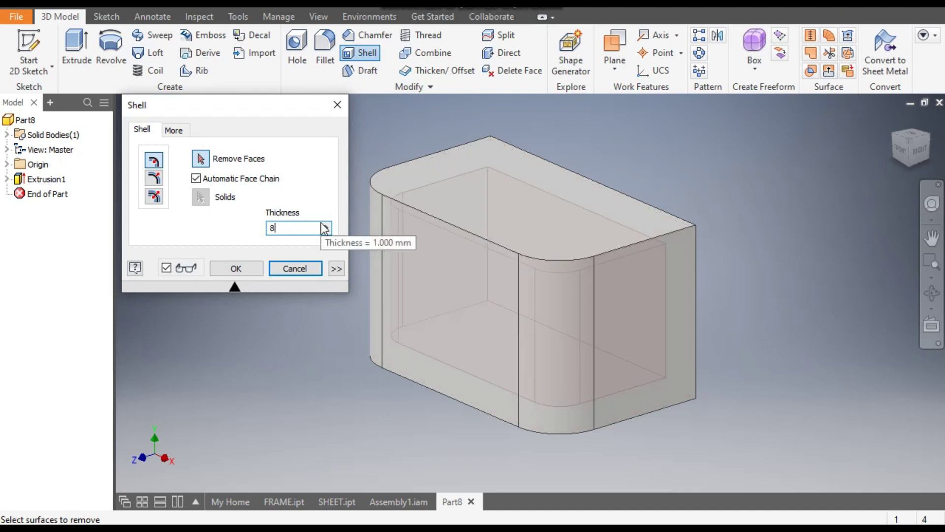
{"action": "left_click", "coordinate": [458, 291]}
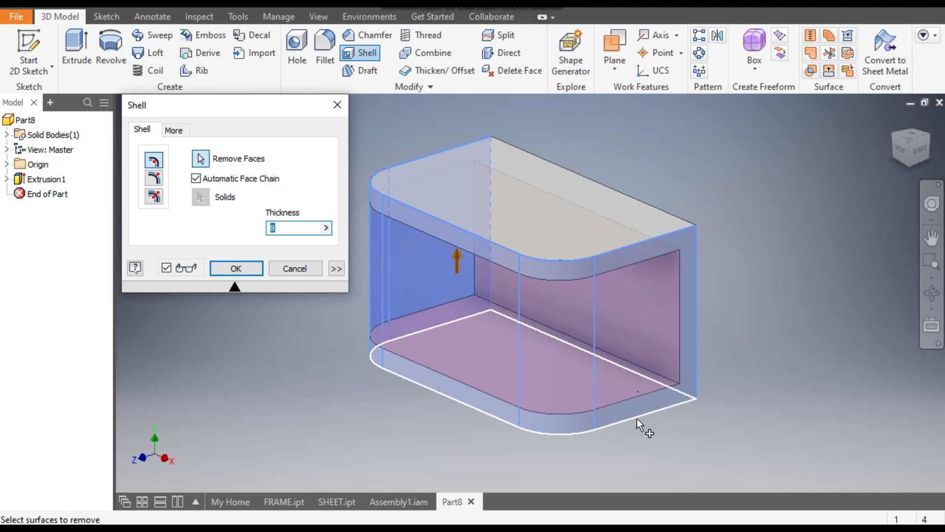
{"action": "left_click", "coordinate": [235, 268]}
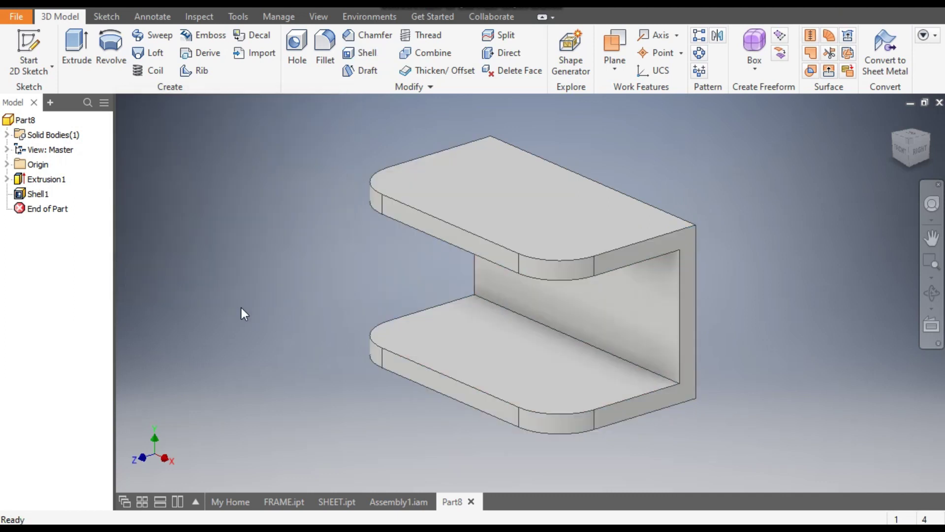
Start a new sketch on the origin XZ plane of the shelled part, with its straight back edge horizontal
{"action": "left_click", "coordinate": [30, 47]}
{"action": "left_click", "coordinate": [7, 164]}
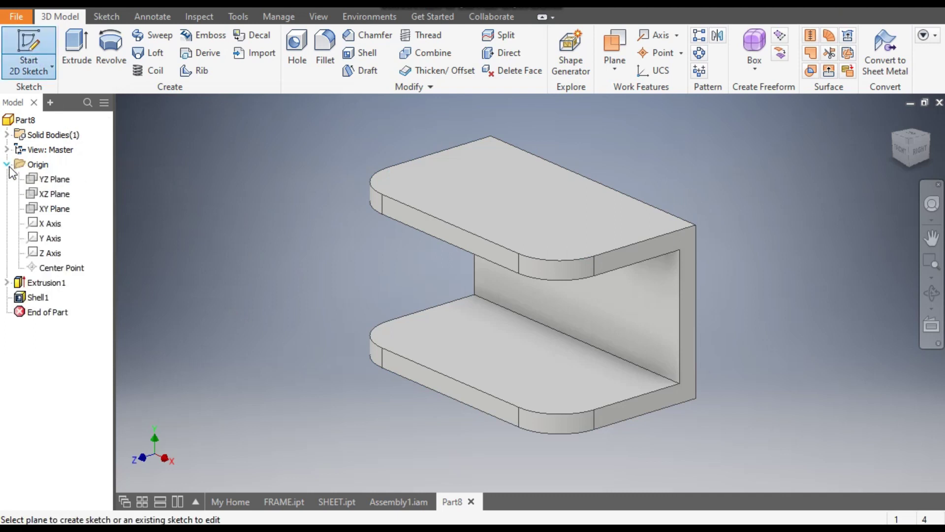
{"action": "left_click", "coordinate": [52, 195]}
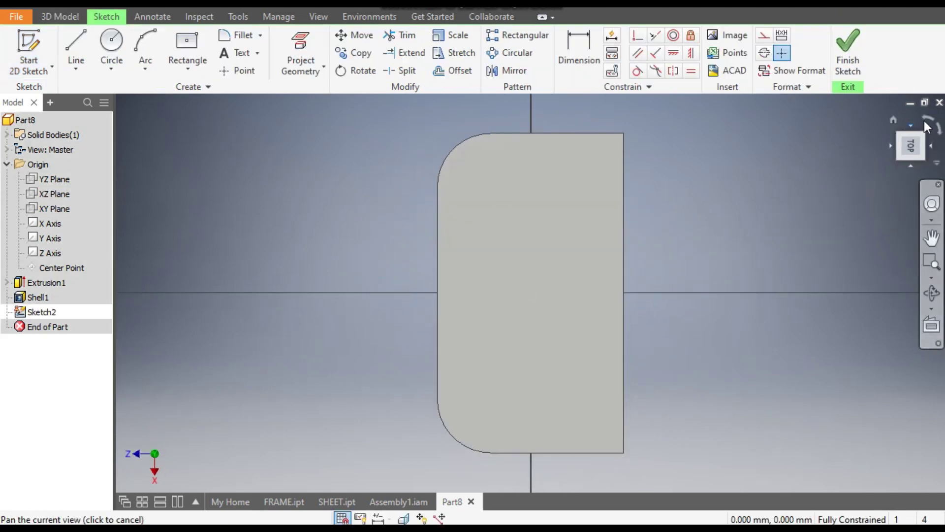
{"action": "left_click", "coordinate": [926, 122]}
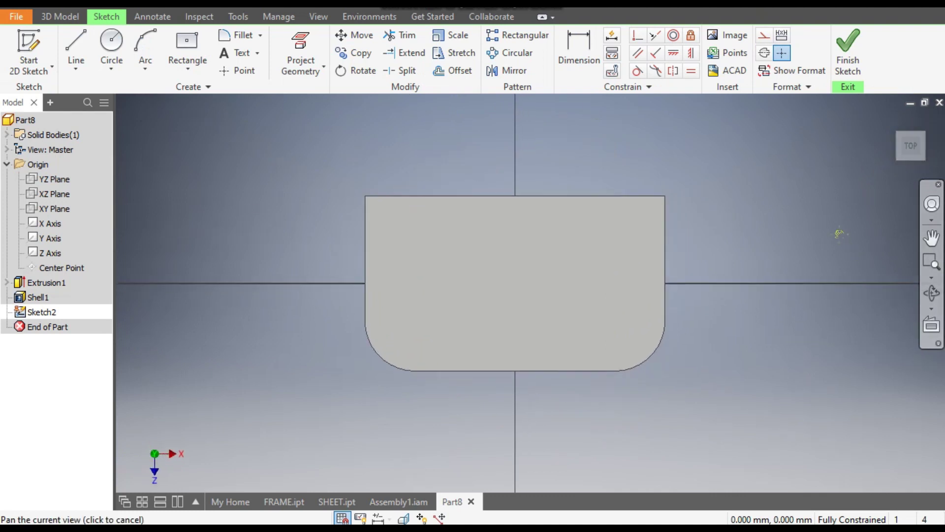
{"action": "left_click_drag", "start_coordinate": [840, 234], "coordinate": [826, 217]}
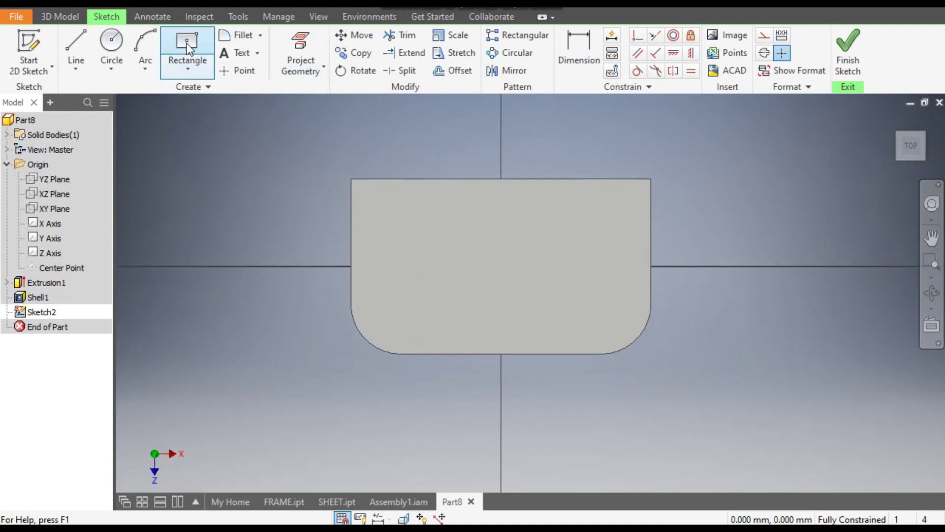
Change the visual style of the model to wireframe
{"action": "left_click", "coordinate": [315, 14]}
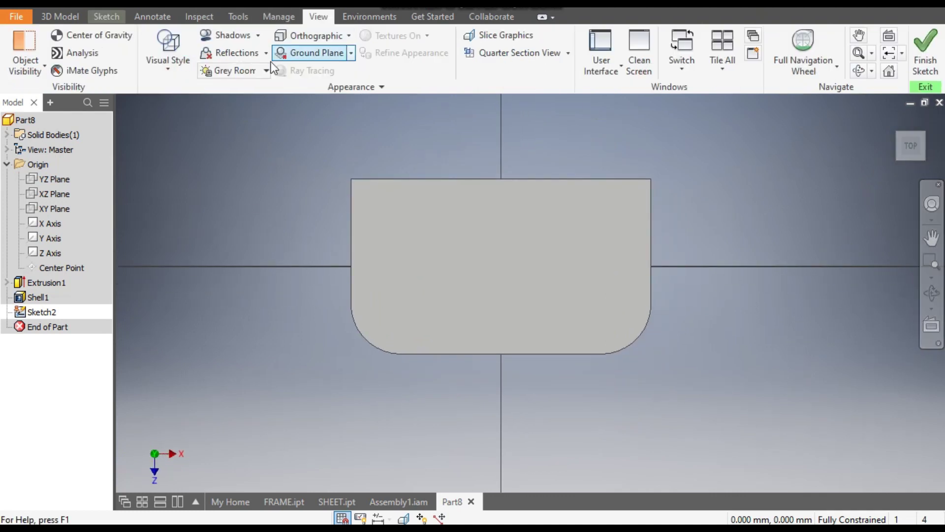
{"action": "left_click", "coordinate": [167, 72]}
{"action": "left_click", "coordinate": [223, 214]}
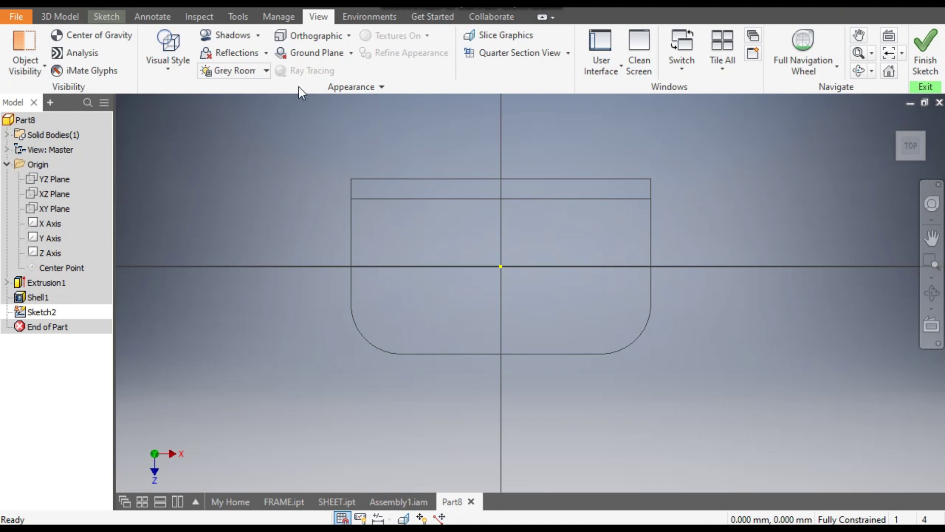
Project the outer outline of the part, including its rounded corners, into the sketch
{"action": "left_click", "coordinate": [116, 18]}
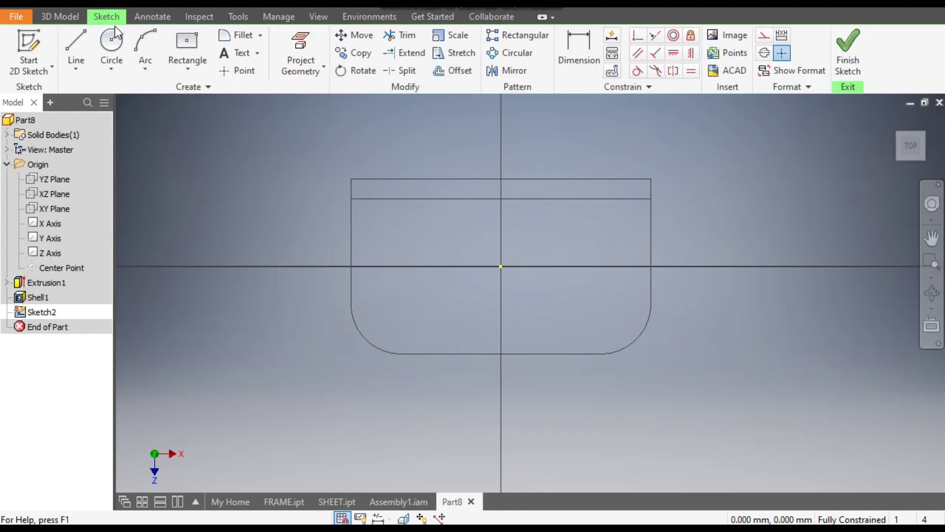
{"action": "left_click", "coordinate": [304, 47]}
{"action": "left_click", "coordinate": [403, 241]}
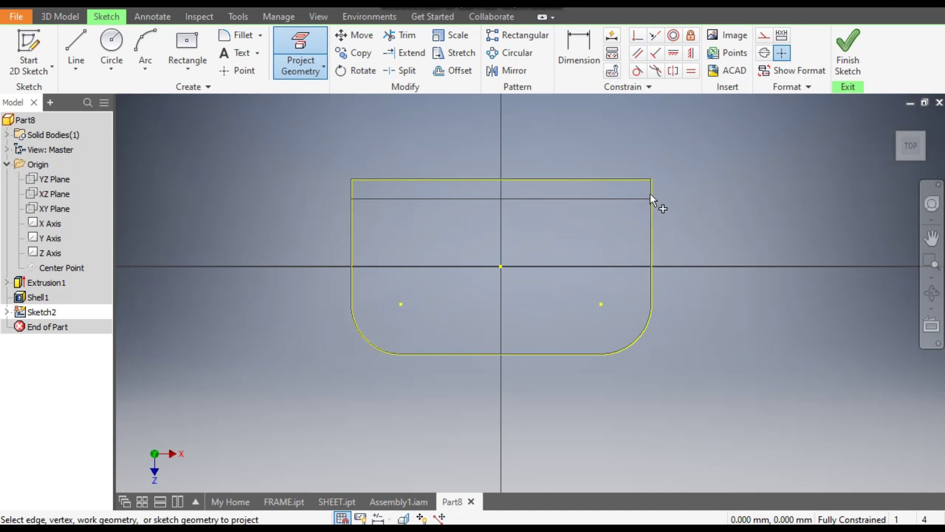
Offset the projected side edges, rounded corners and front edge inward by 2 mm, leaving out the back edge
{"action": "left_click", "coordinate": [454, 72]}
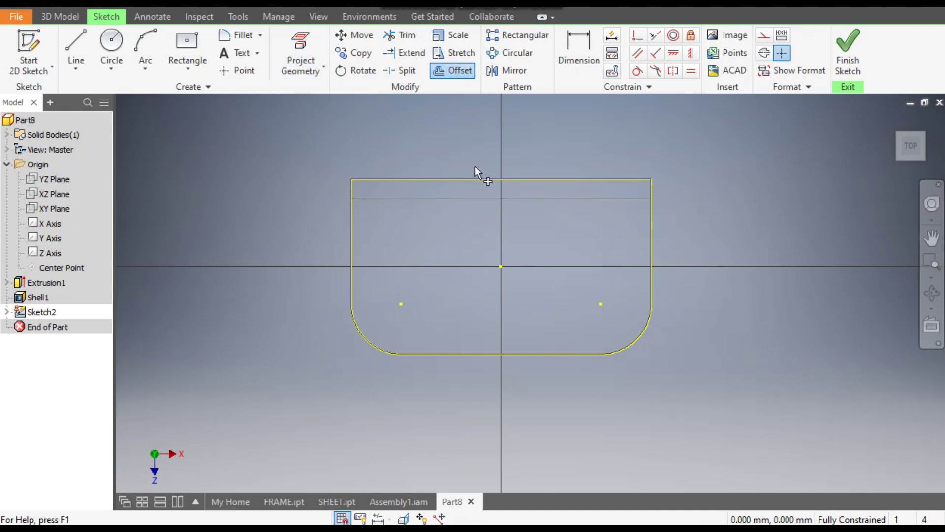
{"action": "left_click", "coordinate": [352, 270]}
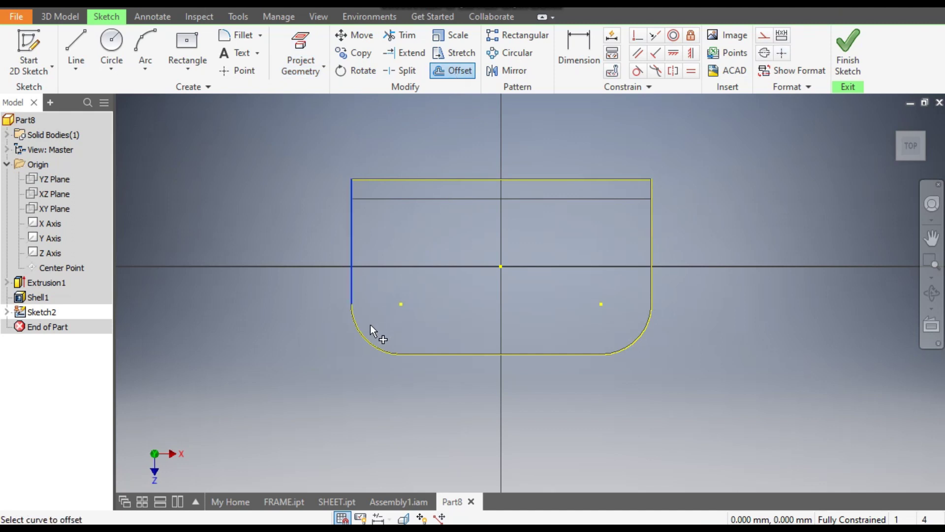
{"action": "left_click", "coordinate": [450, 354]}
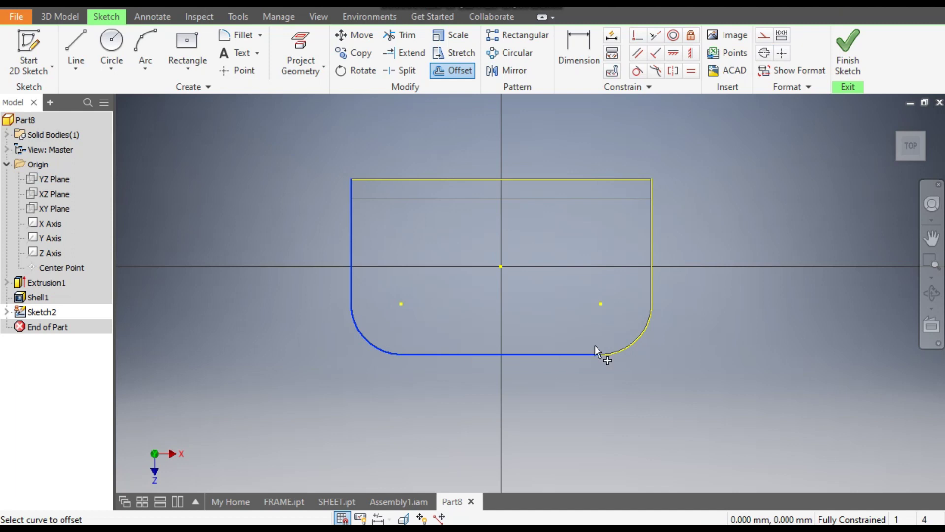
{"action": "left_click", "coordinate": [628, 345]}
{"action": "left_click", "coordinate": [652, 293]}
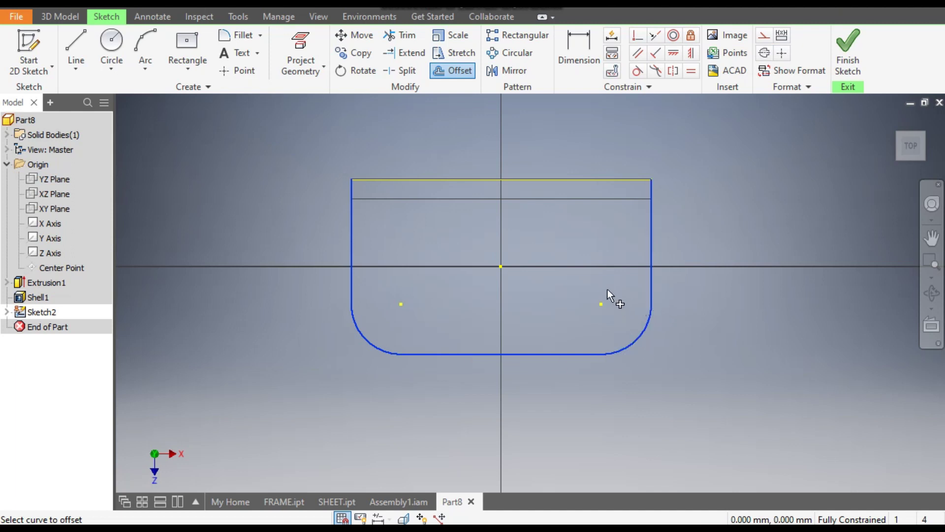
{"action": "key", "text": "Return"}
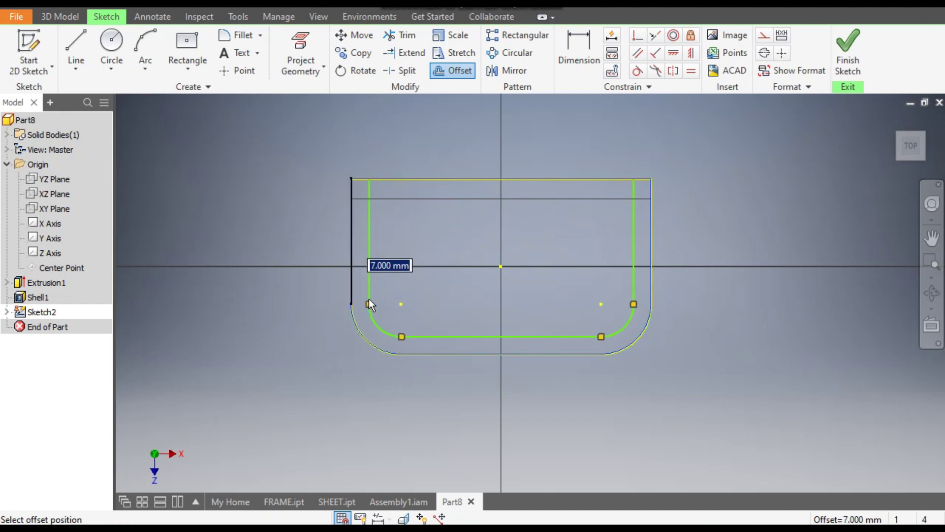
{"action": "type", "text": "2"}
{"action": "key", "text": "Return"}
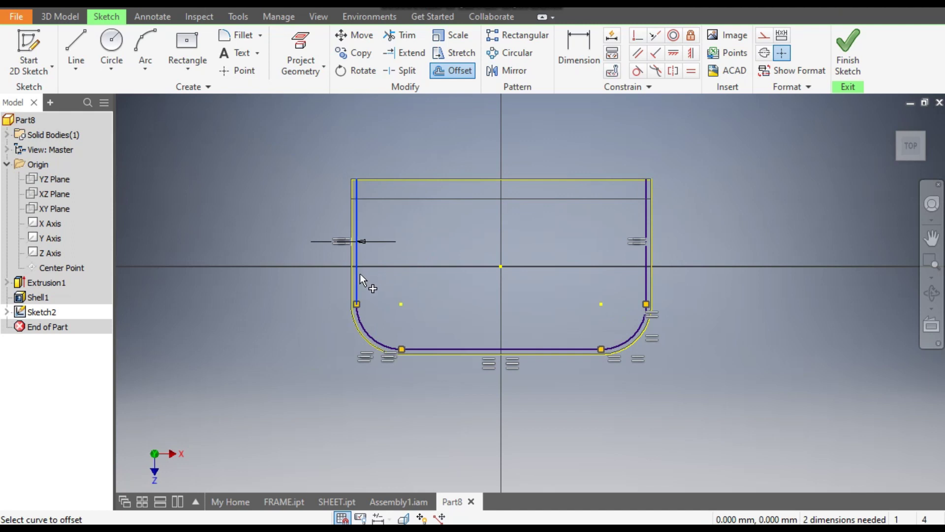
Offset the new inner chain of sides, corners and front edge inward by another 2 mm
{"action": "left_click", "coordinate": [373, 338]}
{"action": "left_click", "coordinate": [438, 349]}
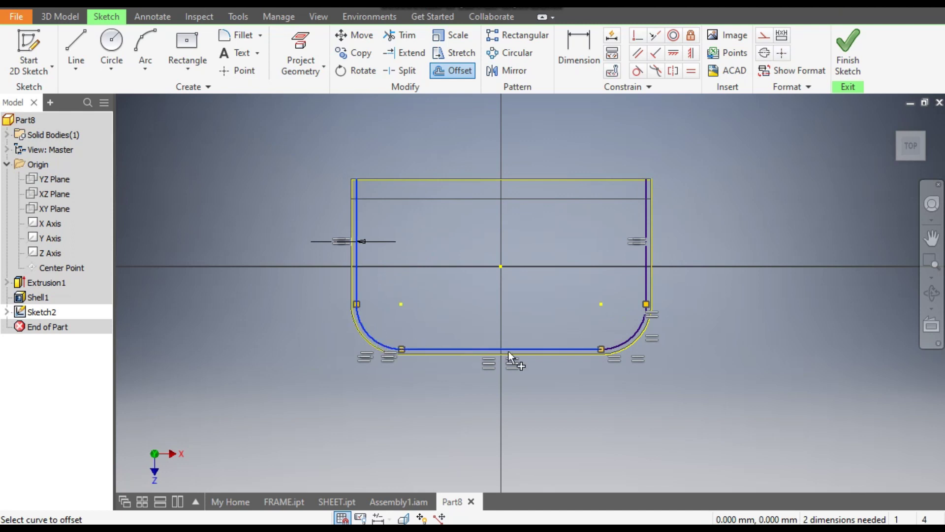
{"action": "left_click", "coordinate": [631, 338]}
{"action": "left_click", "coordinate": [644, 288]}
{"action": "key", "text": "Return"}
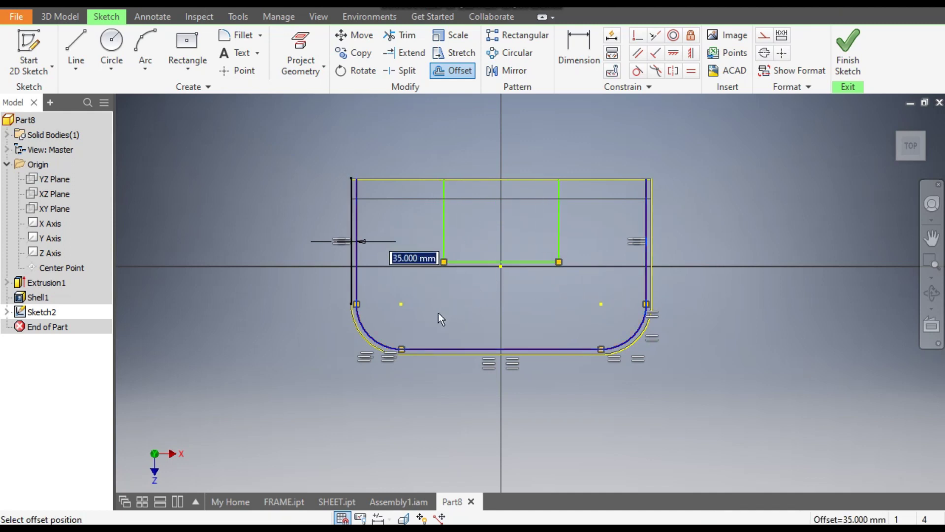
{"action": "type", "text": "2"}
{"action": "key", "text": "Return"}
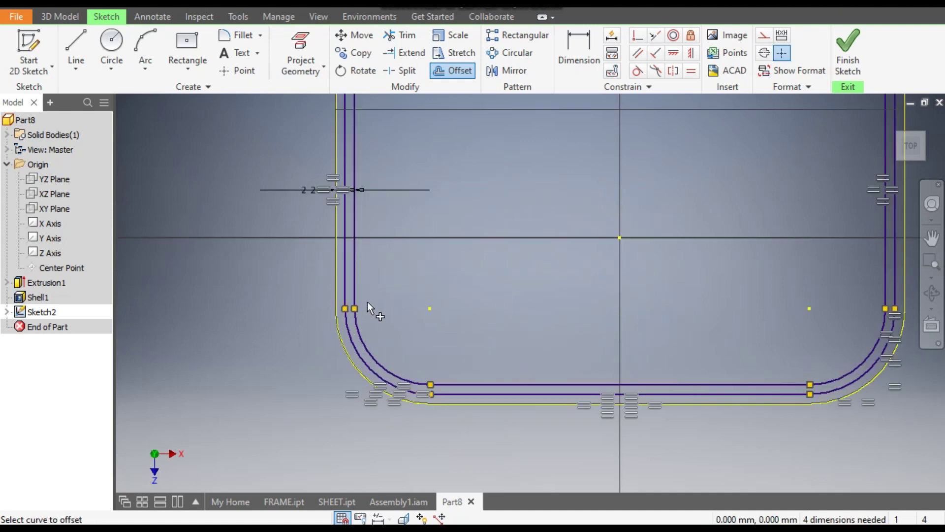
{"action": "scroll", "coordinate": [500, 367], "scroll_direction": "down", "scroll_amount": 2}
{"action": "middle_click_drag", "start_coordinate": [529, 372], "coordinate": [500, 364]}
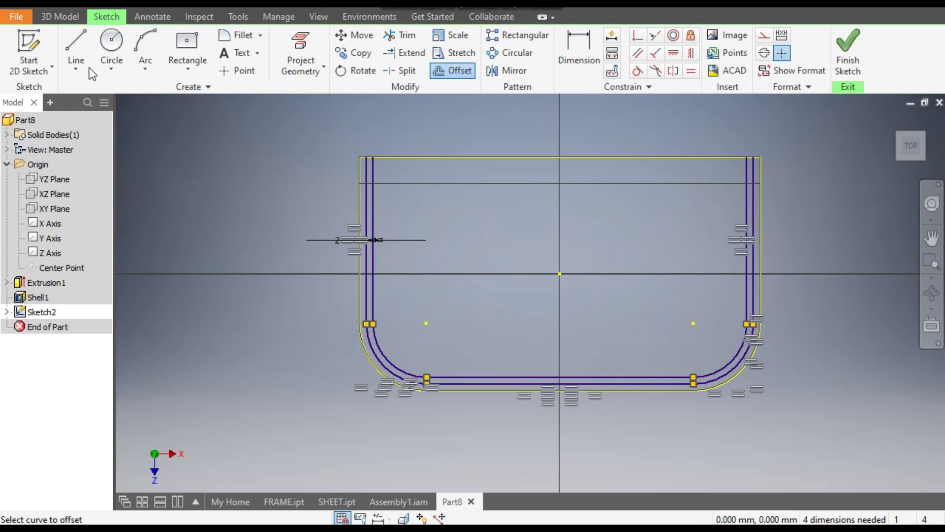
Sketch a horizontal line about 116 mm long joining the outer offset sides, about 3.3 mm behind the back wall's inner edge
{"action": "left_click", "coordinate": [79, 47]}
{"action": "scroll", "coordinate": [374, 172], "scroll_direction": "down", "scroll_amount": 5}
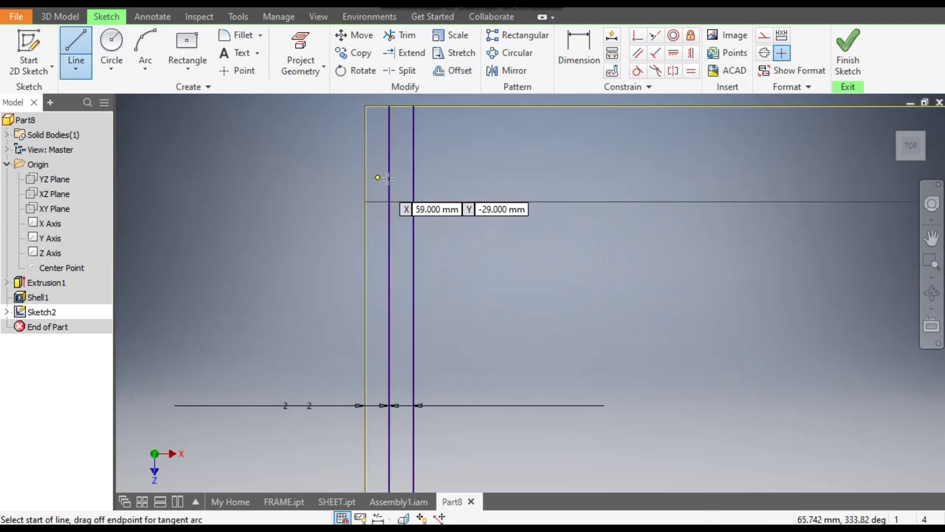
{"action": "left_click", "coordinate": [389, 153]}
{"action": "scroll", "coordinate": [393, 182], "scroll_direction": "up", "scroll_amount": 3}
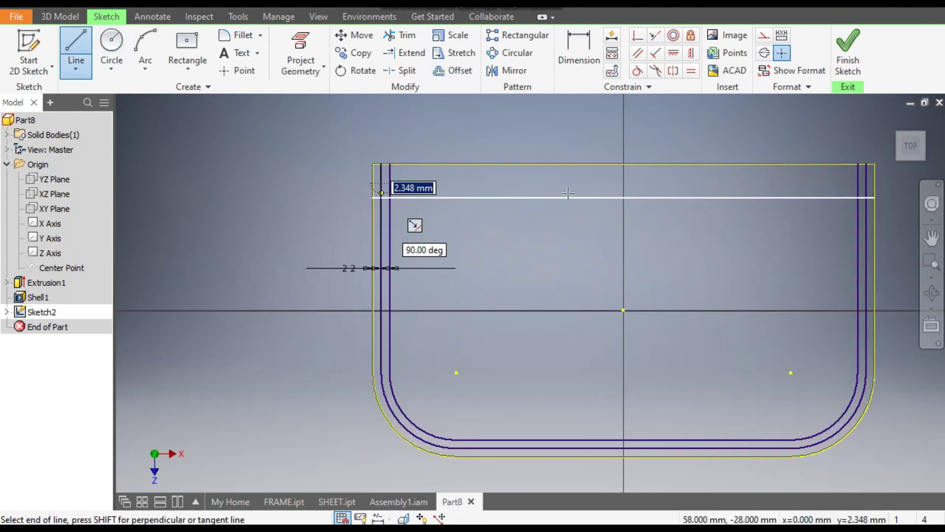
{"action": "double_click", "coordinate": [866, 184]}
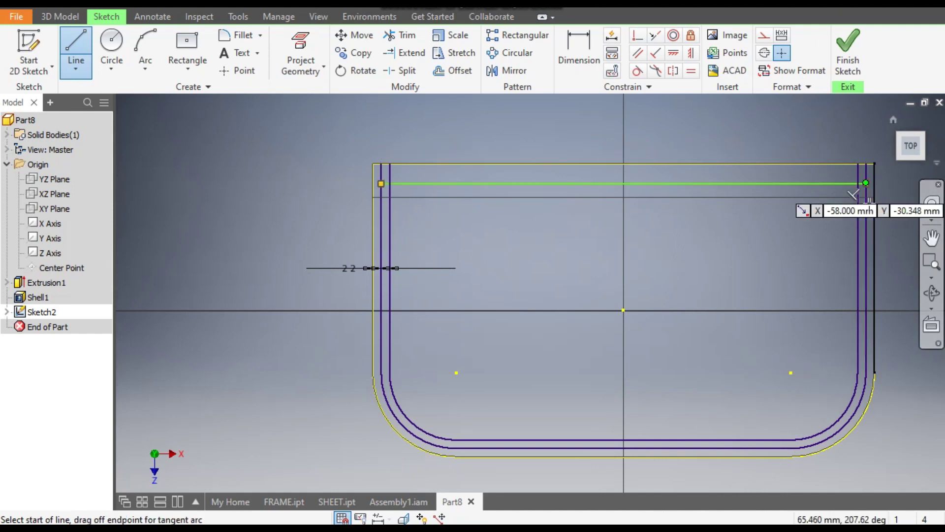
{"action": "key", "text": "Escape"}
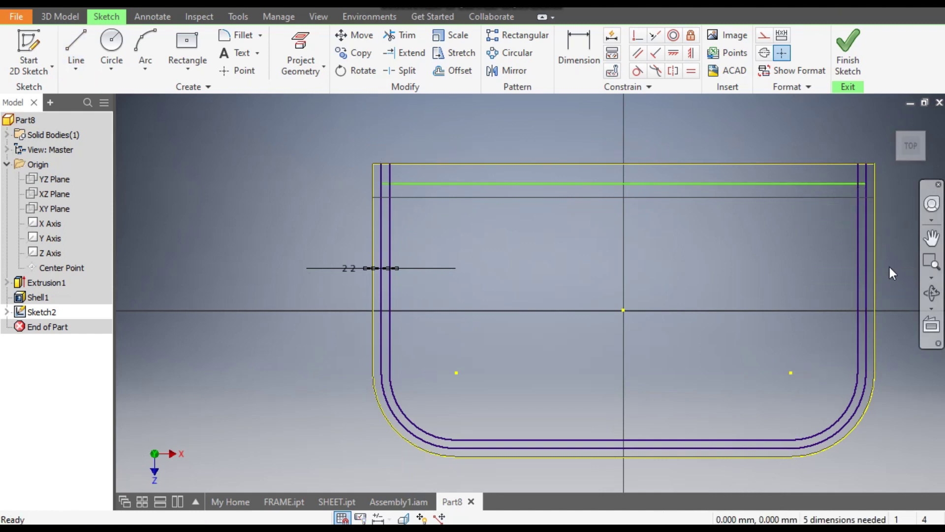
Dimension the horizontal line 2 mm from the back wall's inner edge and trim its long middle portion between the inner offset sides
{"action": "left_click", "coordinate": [583, 48]}
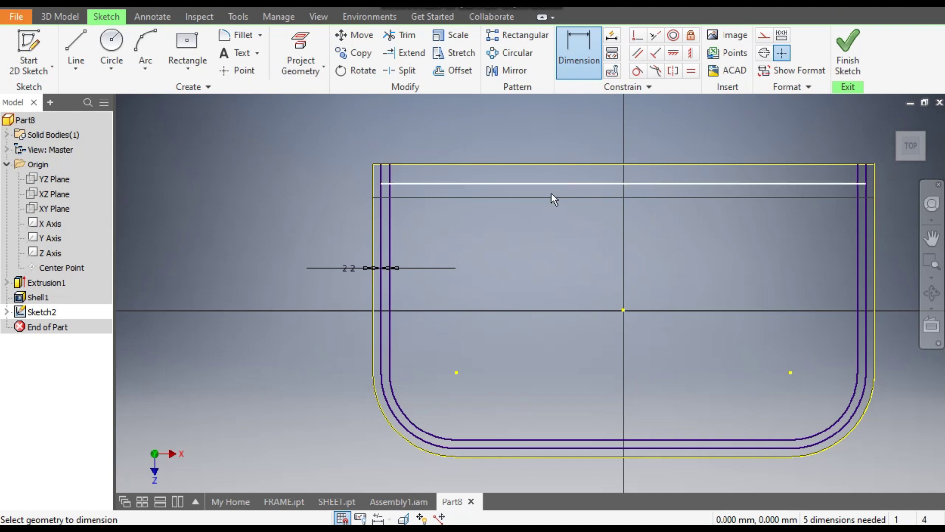
{"action": "left_click", "coordinate": [547, 197]}
{"action": "left_click", "coordinate": [549, 184]}
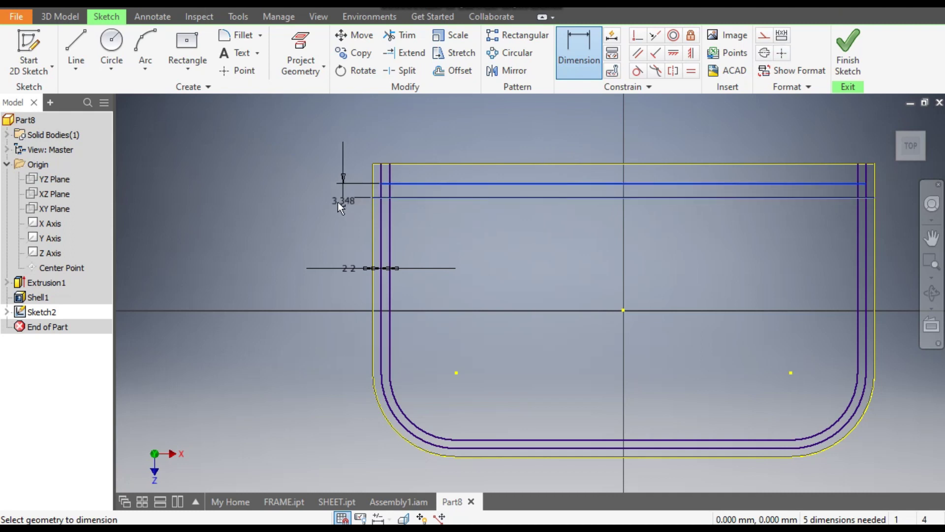
{"action": "left_click", "coordinate": [335, 202]}
{"action": "type", "text": "2"}
{"action": "key", "text": "Return"}
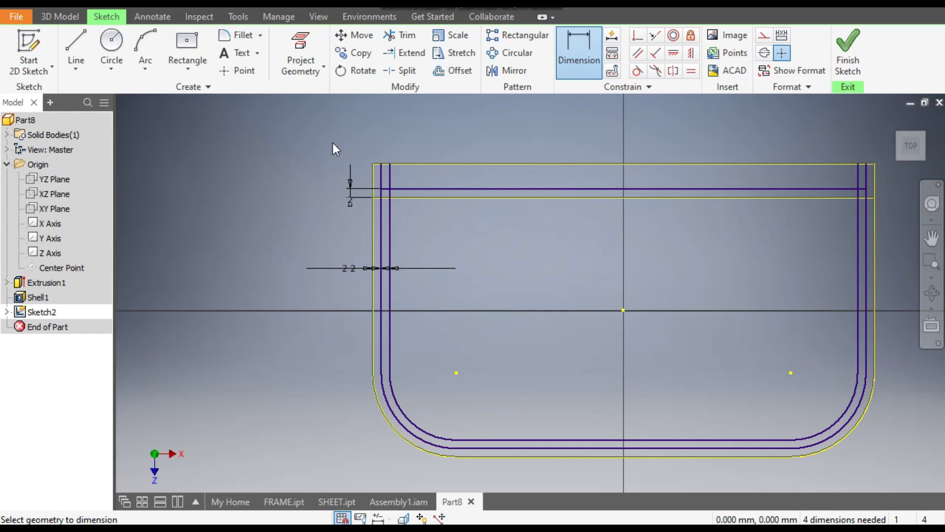
{"action": "left_click", "coordinate": [394, 36]}
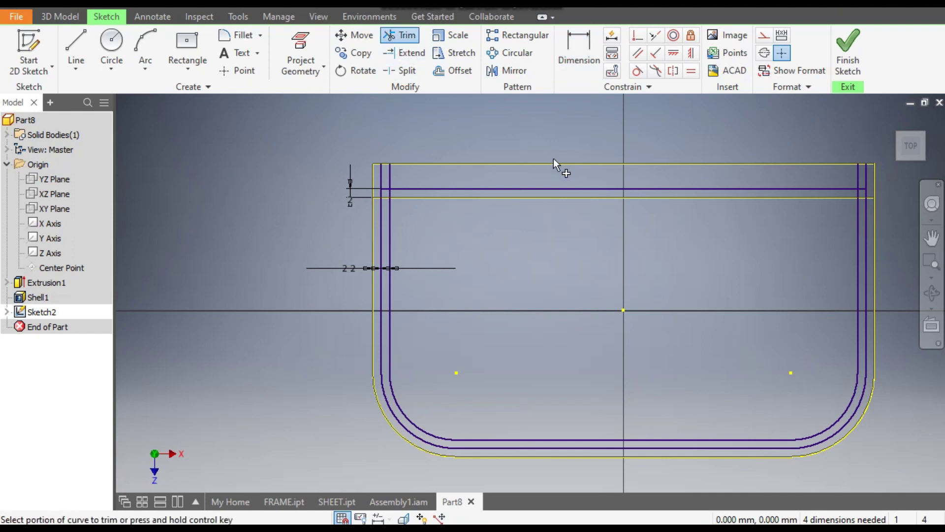
{"action": "left_click", "coordinate": [537, 188]}
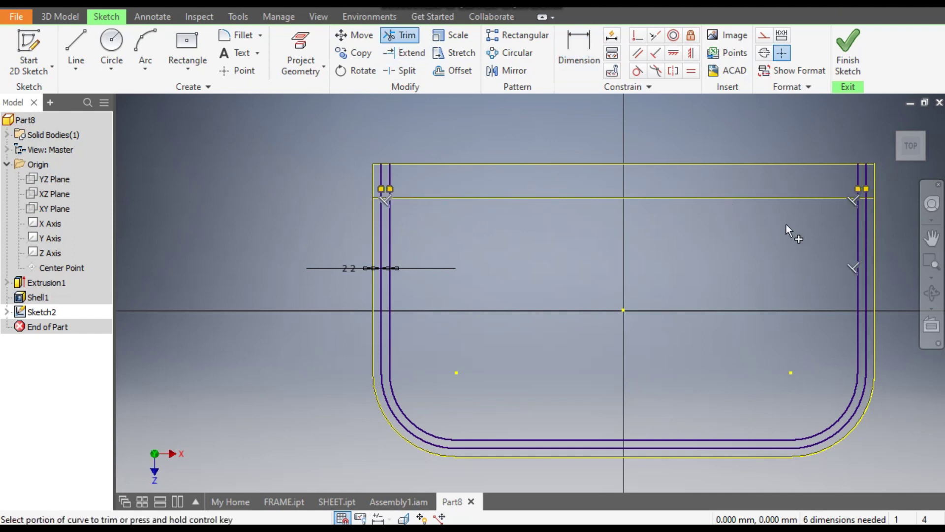
Dimension both remaining short end segments at 2 mm from the back wall's inner edge
{"action": "left_click", "coordinate": [579, 50]}
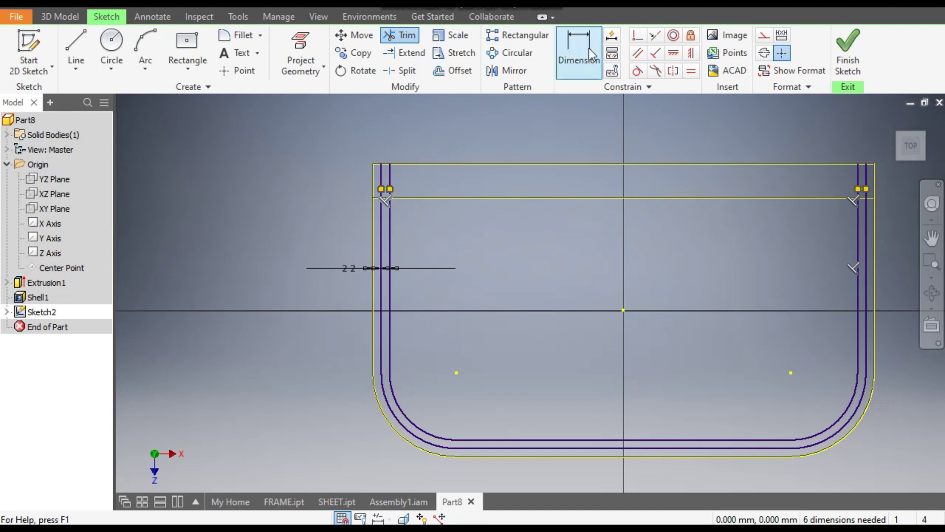
{"action": "scroll", "coordinate": [398, 197], "scroll_direction": "up", "scroll_amount": 3}
{"action": "left_click", "coordinate": [377, 183]}
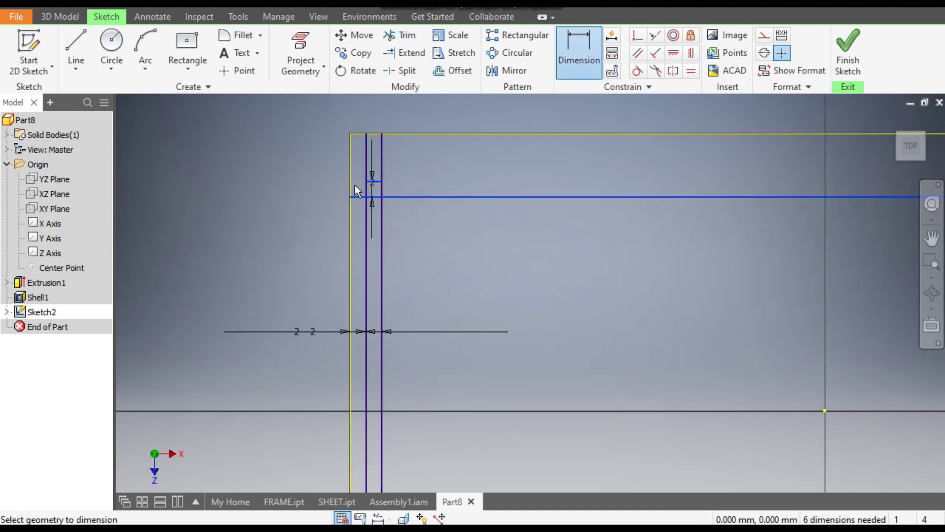
{"action": "left_click", "coordinate": [318, 187]}
{"action": "scroll", "coordinate": [397, 233], "scroll_direction": "down", "scroll_amount": 5}
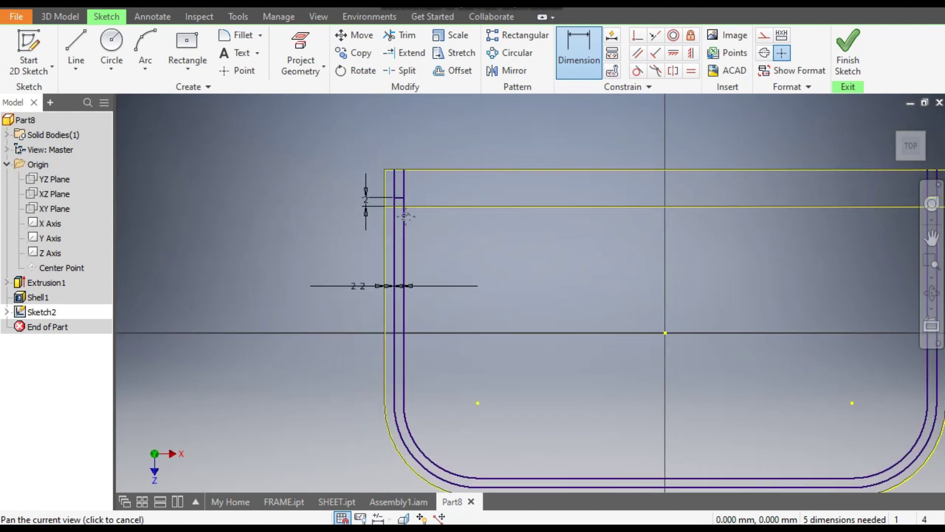
{"action": "scroll", "coordinate": [829, 194], "scroll_direction": "up", "scroll_amount": 5}
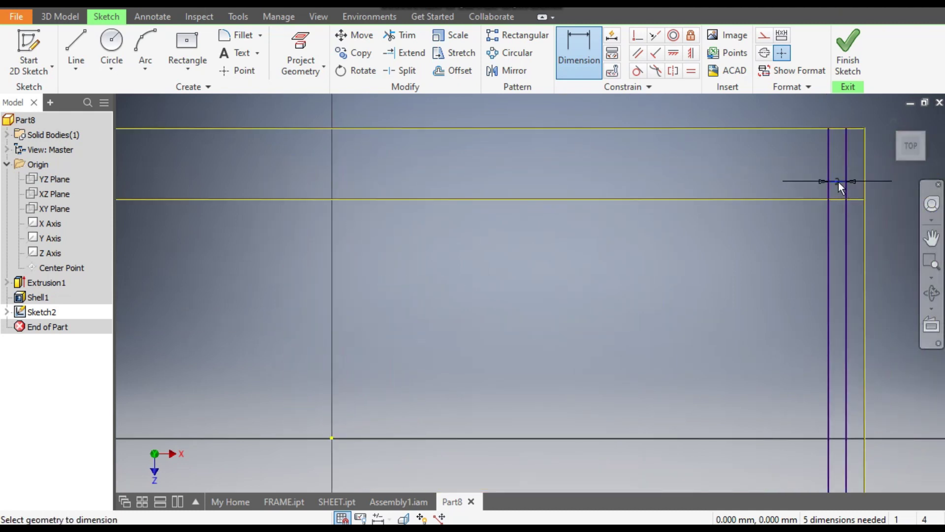
{"action": "left_click", "coordinate": [838, 182]}
{"action": "left_click", "coordinate": [802, 200]}
{"action": "left_click", "coordinate": [775, 181]}
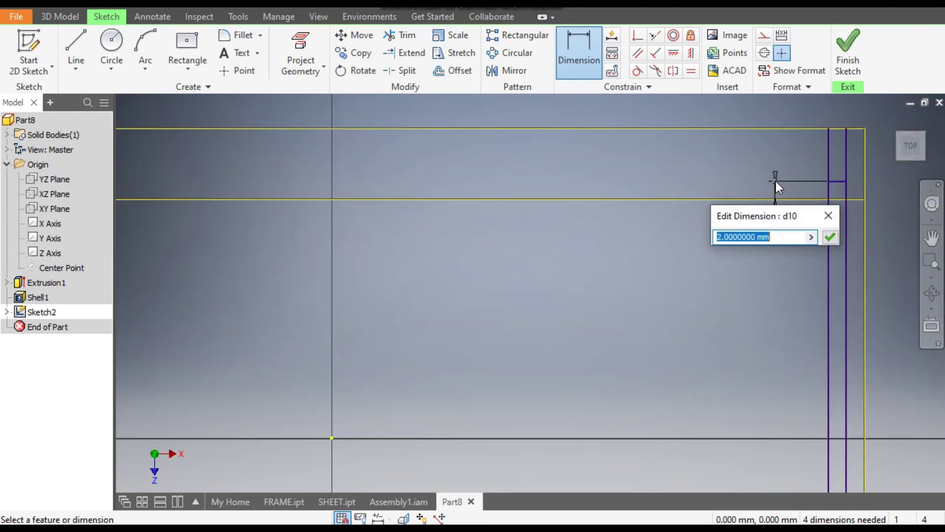
{"action": "left_click", "coordinate": [831, 237]}
{"action": "scroll", "coordinate": [790, 220], "scroll_direction": "down", "scroll_amount": 4}
{"action": "scroll", "coordinate": [804, 218], "scroll_direction": "up", "scroll_amount": 1}
{"action": "middle_click", "coordinate": [804, 218]}
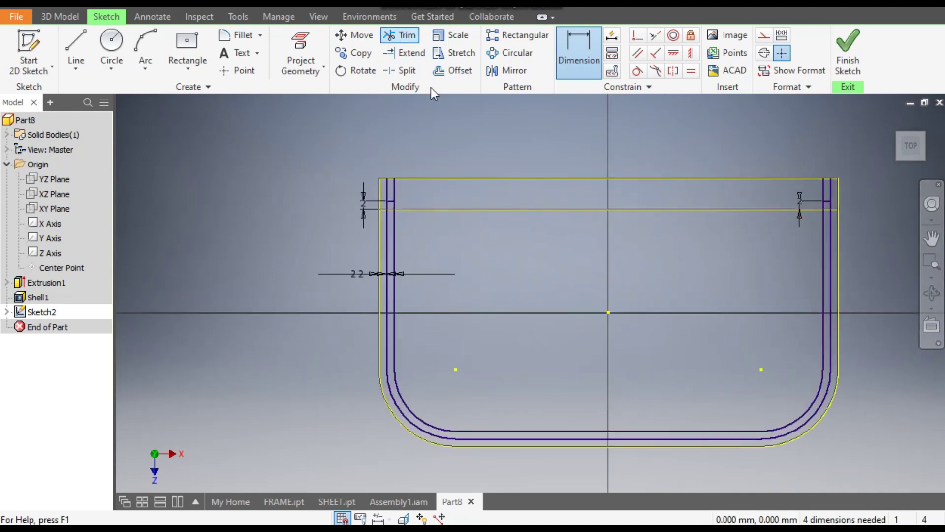
Trim the ends of all four offset side lines that extend past the short end segments toward the back edge
{"action": "left_click", "coordinate": [400, 35]}
{"action": "left_click_drag", "start_coordinate": [404, 179], "coordinate": [384, 189]}
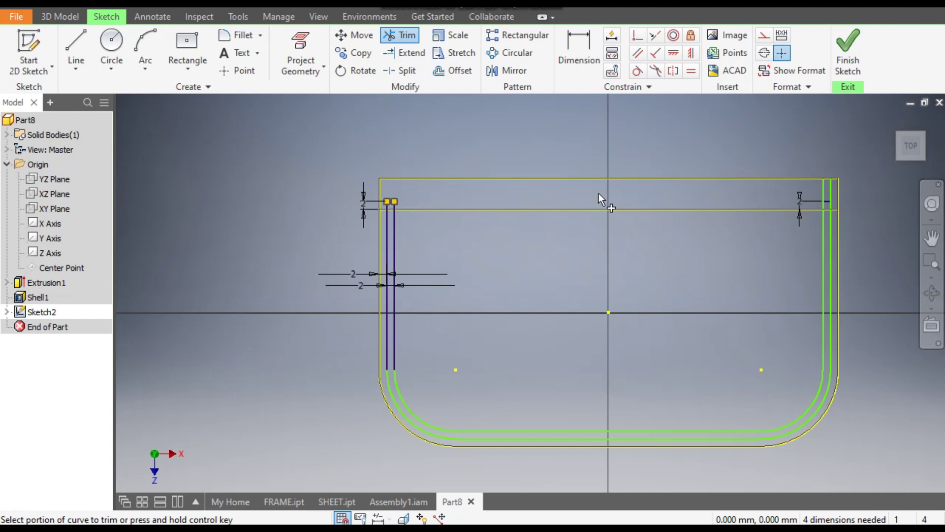
{"action": "left_click", "coordinate": [831, 186]}
{"action": "left_click", "coordinate": [823, 189]}
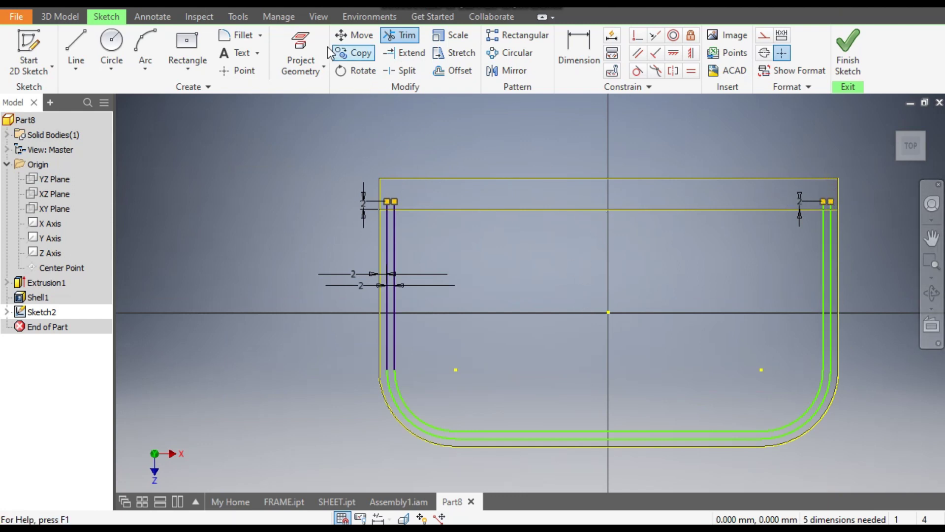
Dimension the front gaps at 2 mm each, from the outline to the outer offset and between the two offset lines
{"action": "left_click", "coordinate": [579, 50]}
{"action": "left_click", "coordinate": [601, 438]}
{"action": "left_click", "coordinate": [600, 447]}
{"action": "left_click", "coordinate": [609, 463]}
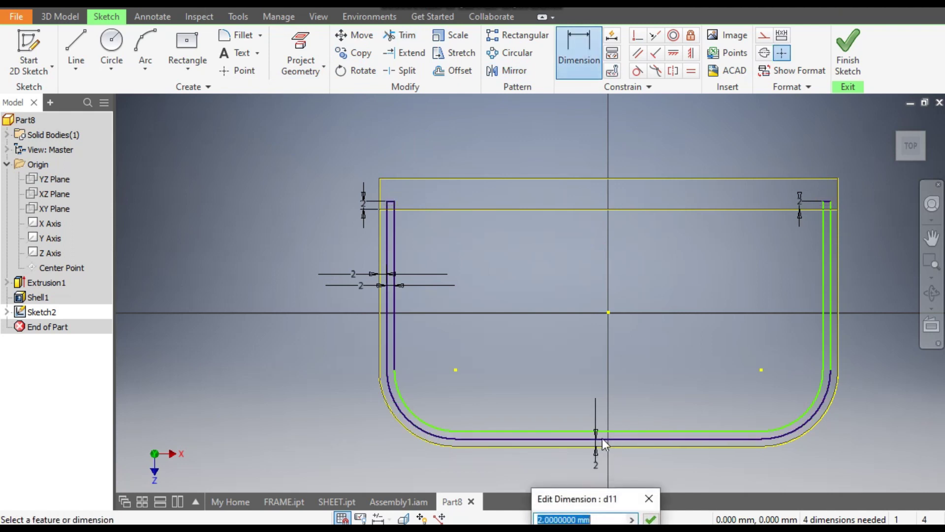
{"action": "left_click", "coordinate": [650, 519]}
{"action": "left_click", "coordinate": [649, 430]}
{"action": "left_click", "coordinate": [651, 438]}
{"action": "left_click", "coordinate": [653, 422]}
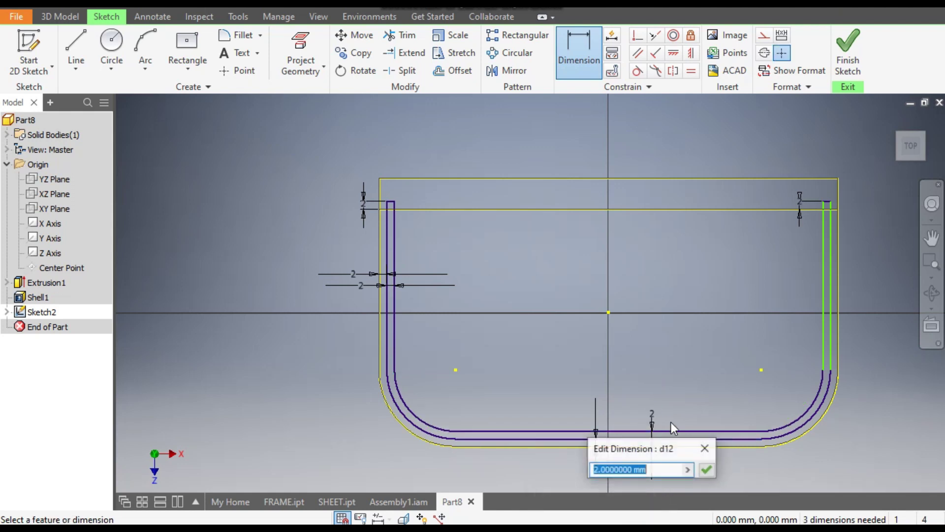
{"action": "left_click", "coordinate": [705, 470]}
Dimension the right side of the profile, with 2 mm between the offset lines and 2 mm from the outer offset to the outline
{"action": "left_click", "coordinate": [825, 327]}
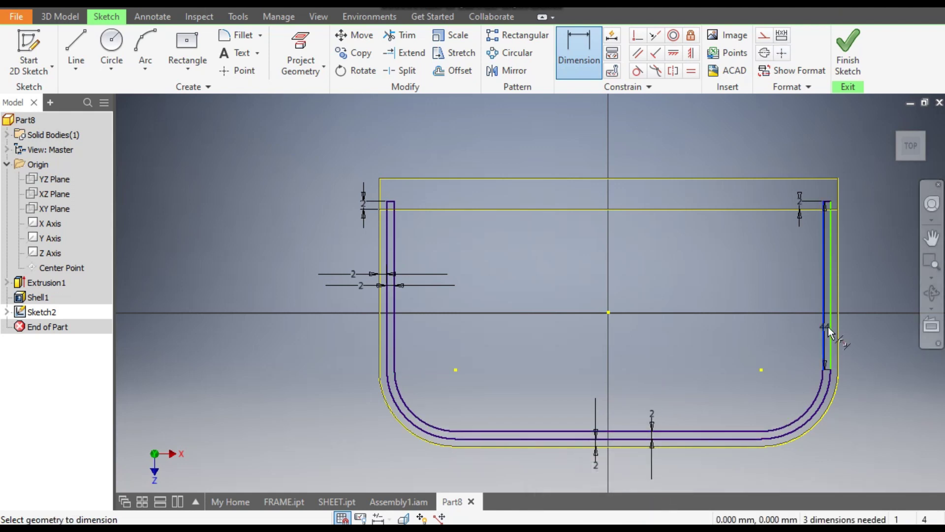
{"action": "left_click", "coordinate": [794, 322]}
{"action": "left_click", "coordinate": [848, 378]}
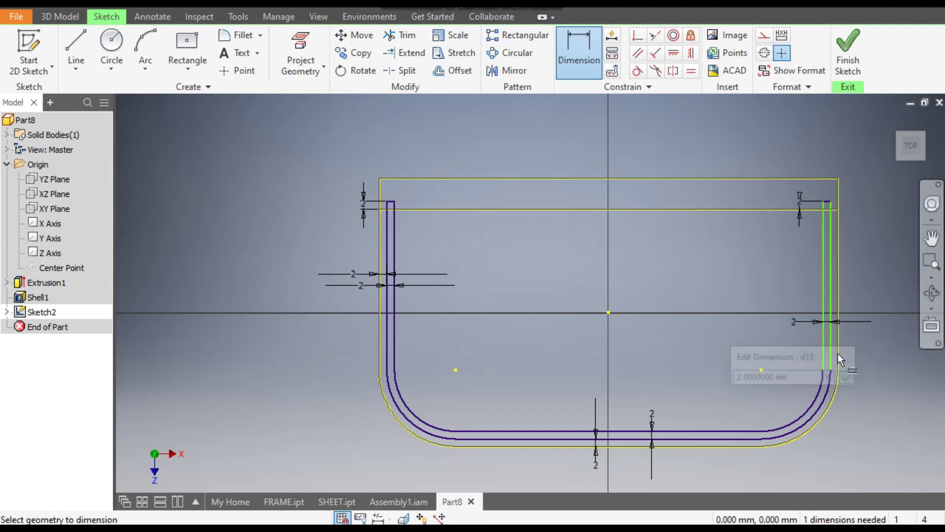
{"action": "left_click", "coordinate": [832, 308]}
{"action": "left_click", "coordinate": [842, 312]}
{"action": "left_click", "coordinate": [864, 303]}
{"action": "left_click", "coordinate": [913, 358]}
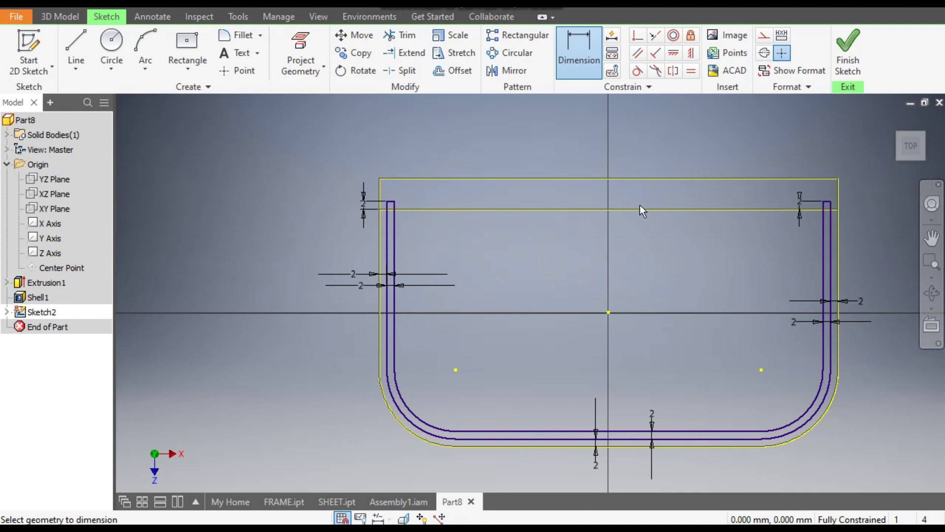
{"action": "left_click", "coordinate": [852, 50]}
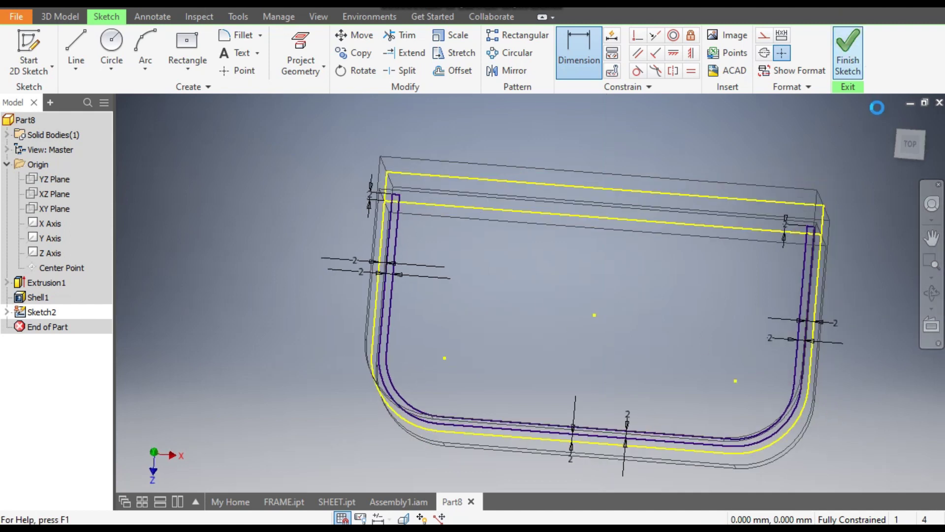
{"action": "middle_click_drag", "start_coordinate": [717, 189], "coordinate": [754, 170]}
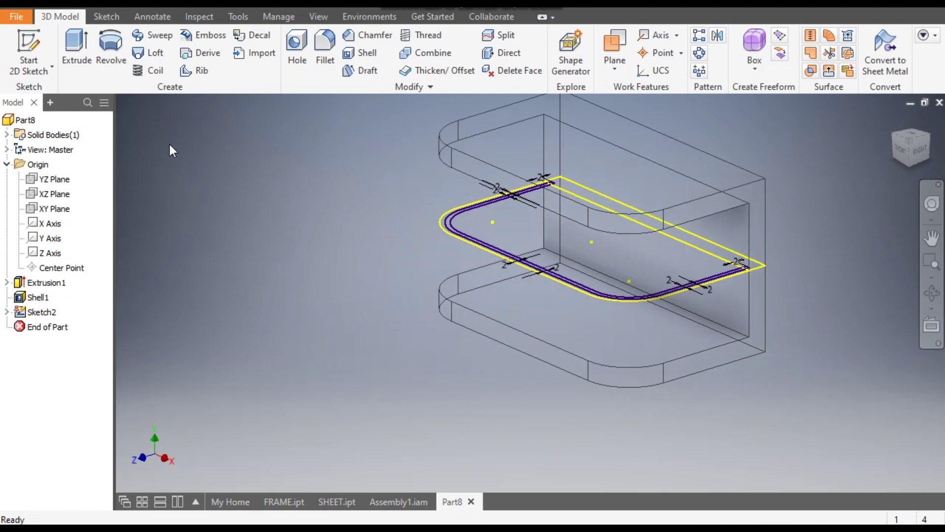
{"action": "left_click", "coordinate": [66, 63]}
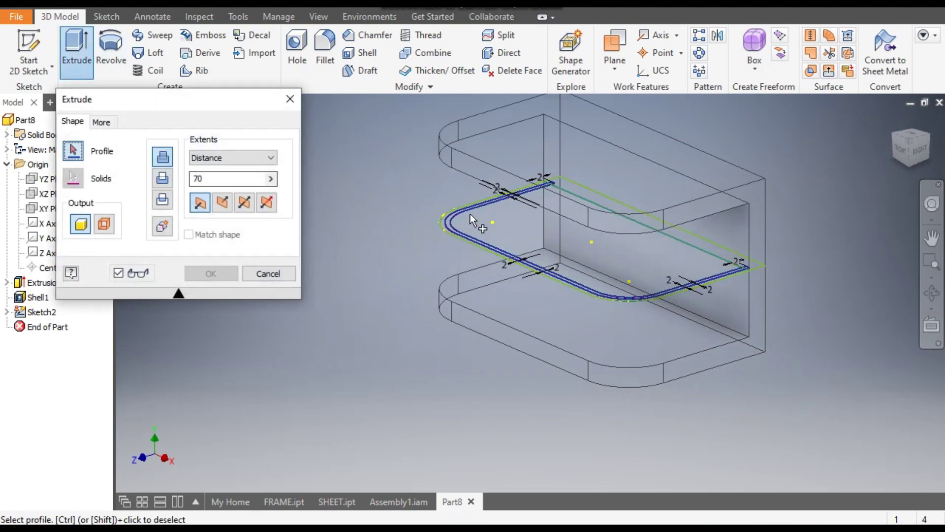
{"action": "scroll", "coordinate": [400, 226], "scroll_direction": "down", "scroll_amount": 5}
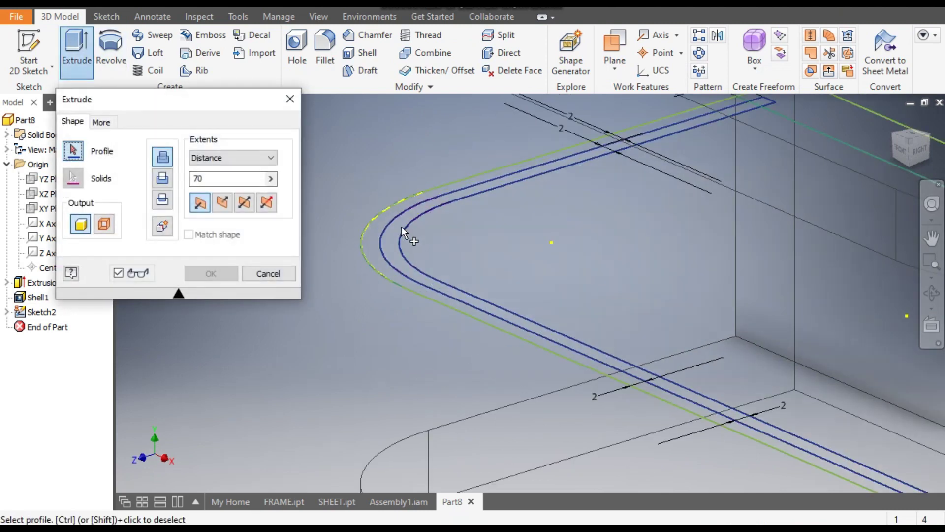
{"action": "left_click", "coordinate": [424, 252]}
{"action": "scroll", "coordinate": [400, 290], "scroll_direction": "up", "scroll_amount": 4}
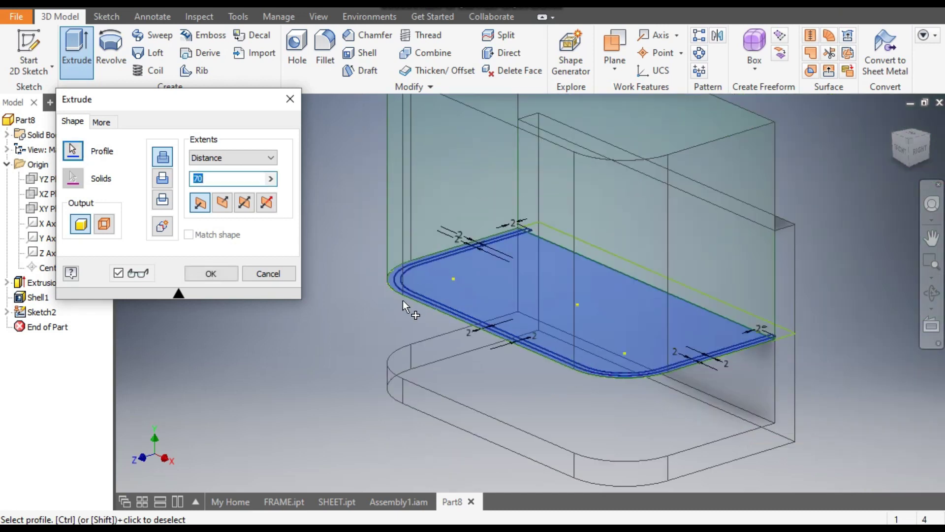
{"action": "scroll", "coordinate": [403, 300], "scroll_direction": "up", "scroll_amount": 3}
{"action": "left_click", "coordinate": [254, 274]}
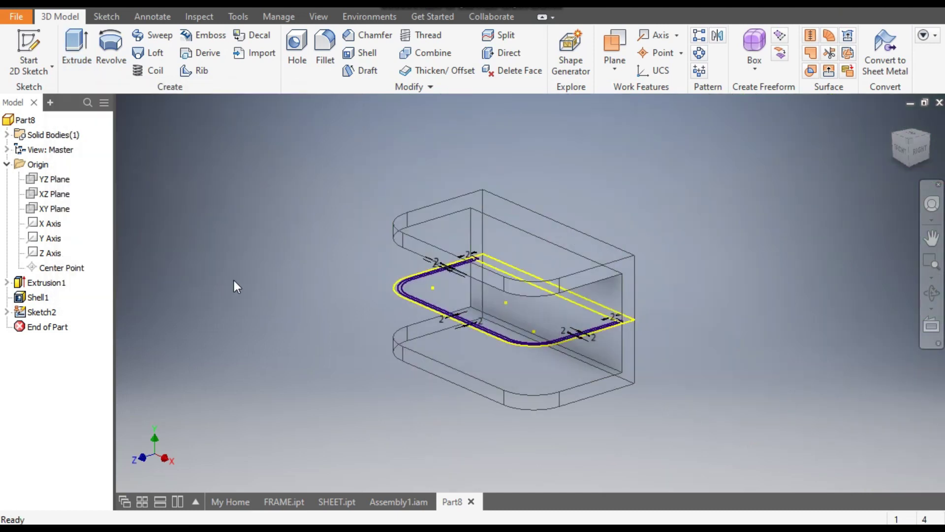
Reopen the groove sketch, convert all projected outline and back wall edges to construction geometry, and finish the sketch
{"action": "double_click", "coordinate": [40, 312]}
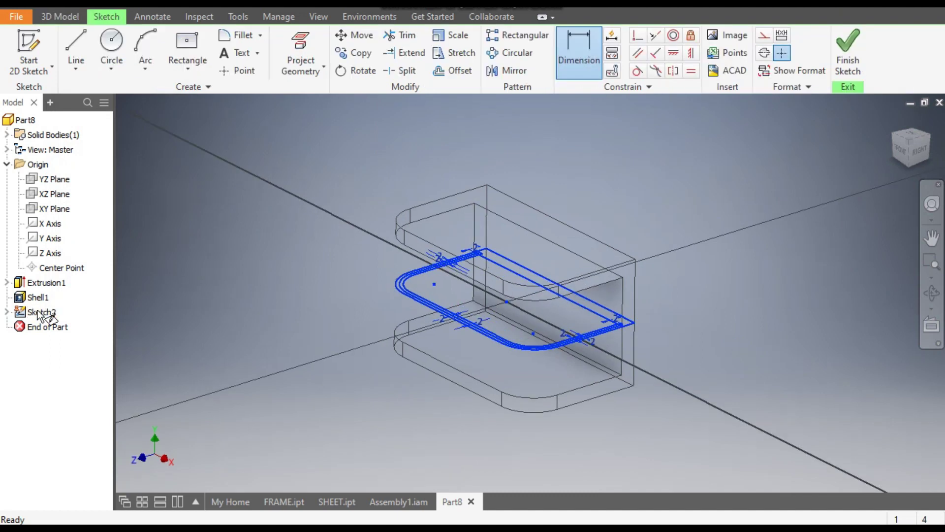
{"action": "left_click", "coordinate": [920, 117]}
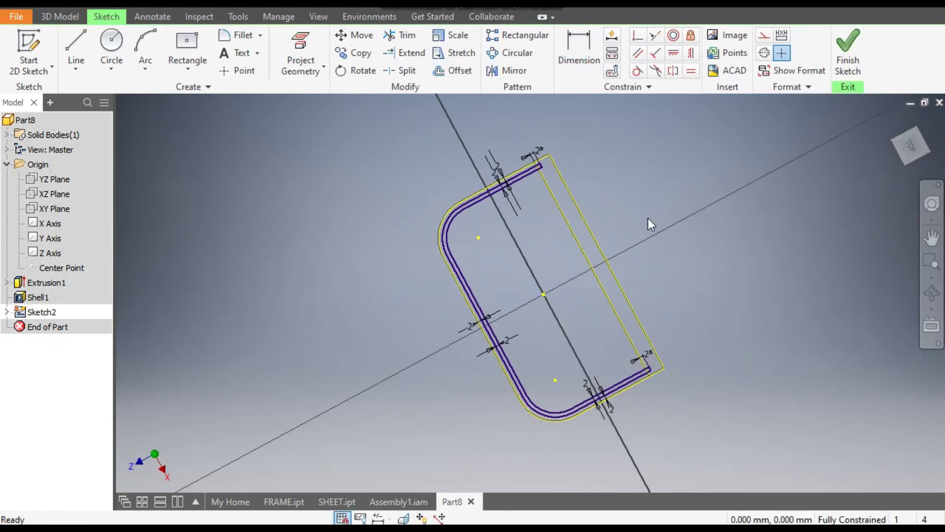
{"action": "scroll", "coordinate": [444, 247], "scroll_direction": "down", "scroll_amount": 3}
{"action": "left_click", "coordinate": [501, 169]}
{"action": "left_click", "coordinate": [519, 203], "text": "ctrl"}
{"action": "left_click", "coordinate": [377, 365], "text": "ctrl"}
{"action": "left_click", "coordinate": [378, 389], "text": "ctrl"}
{"action": "left_click", "coordinate": [477, 458], "text": "ctrl"}
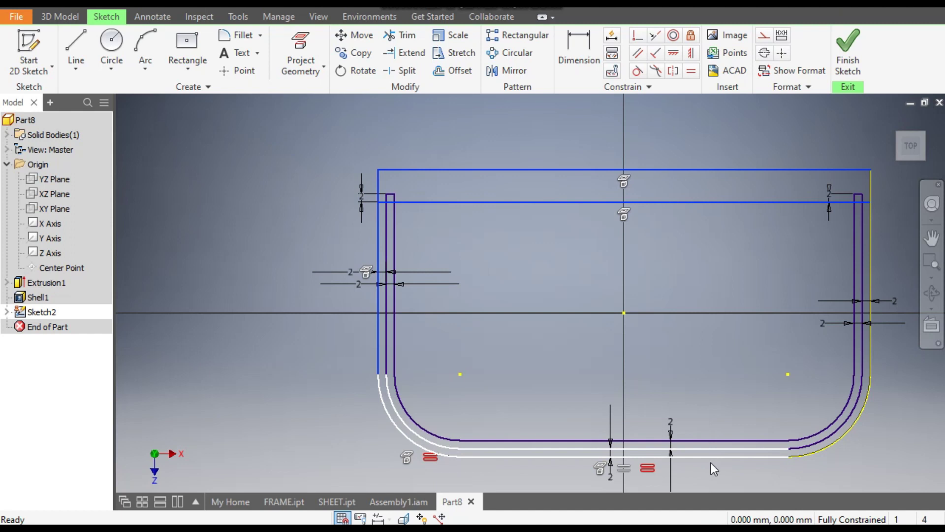
{"action": "left_click", "coordinate": [847, 438], "text": "ctrl"}
{"action": "left_click", "coordinate": [871, 368], "text": "ctrl"}
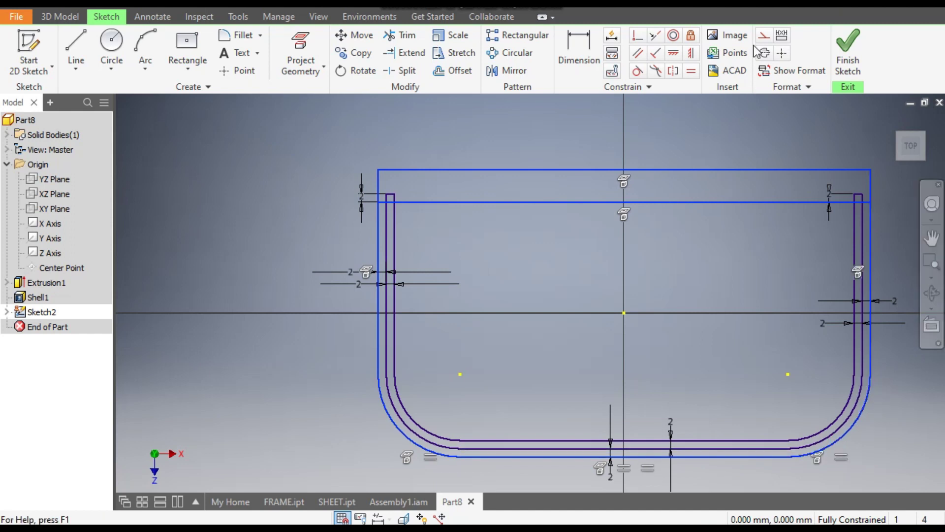
{"action": "left_click", "coordinate": [764, 38]}
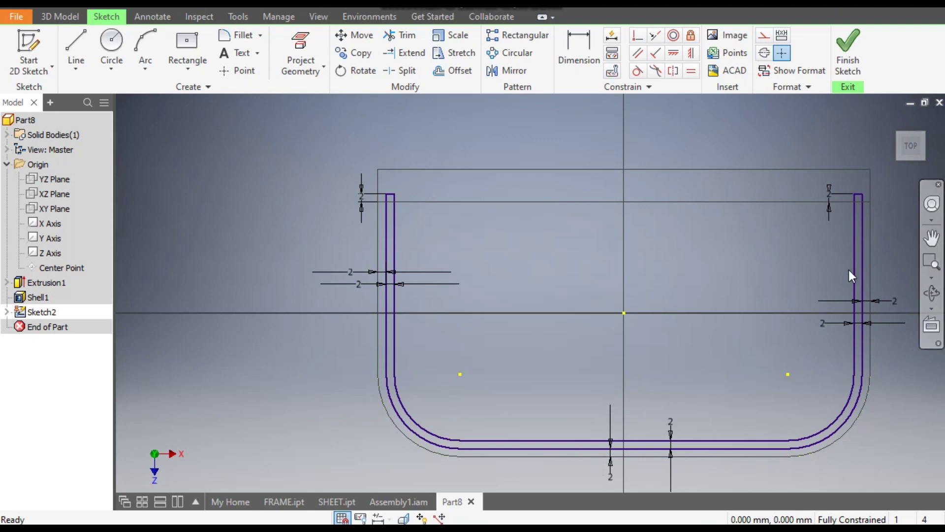
{"action": "left_click", "coordinate": [845, 47]}
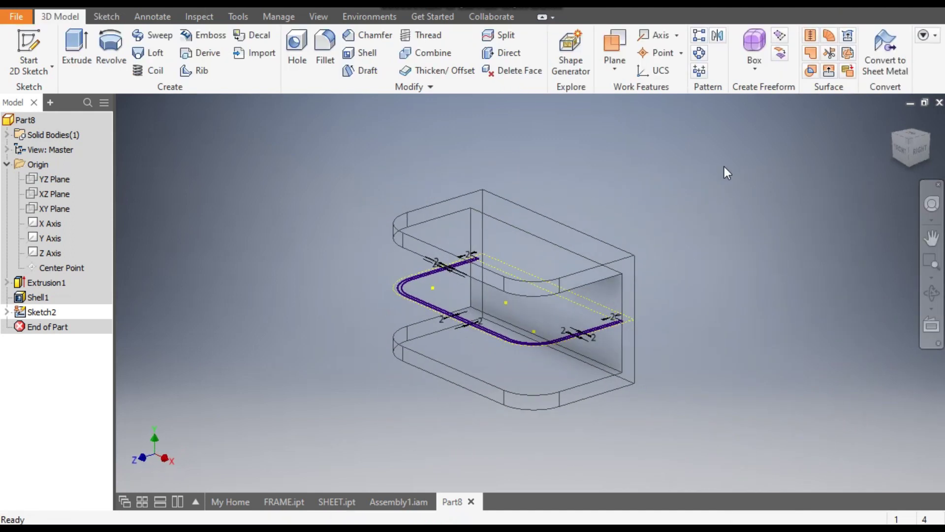
Set up a symmetric 60 mm extrusion of the groove profile and display the model as Shaded with Edges
{"action": "left_click", "coordinate": [76, 43]}
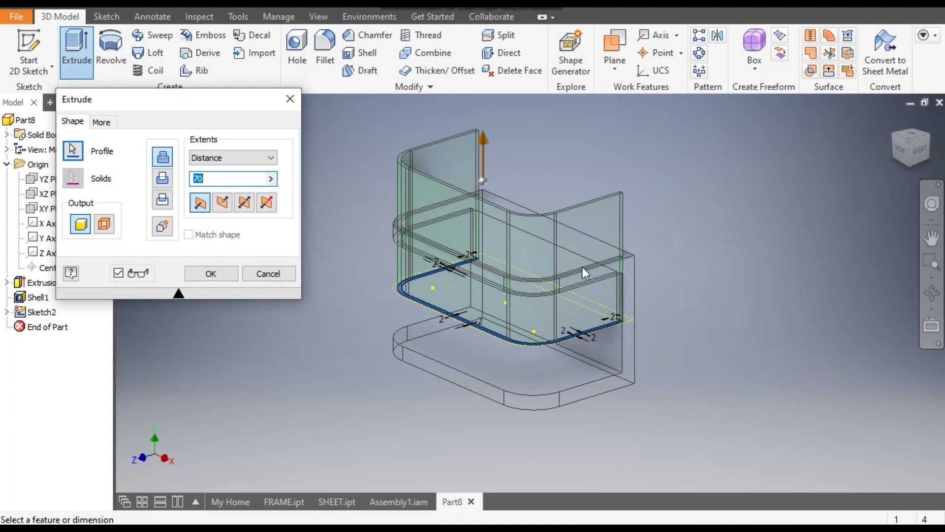
{"action": "left_click", "coordinate": [246, 207]}
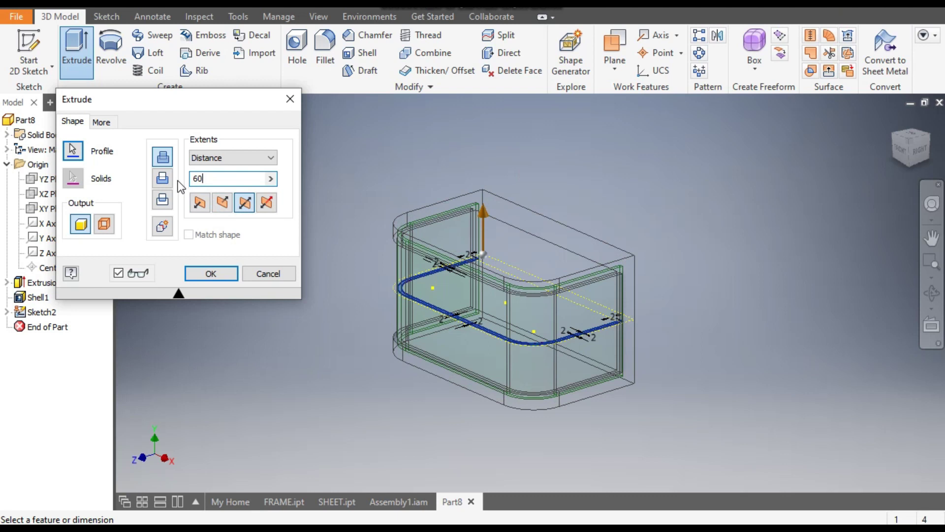
{"action": "left_click", "coordinate": [321, 16]}
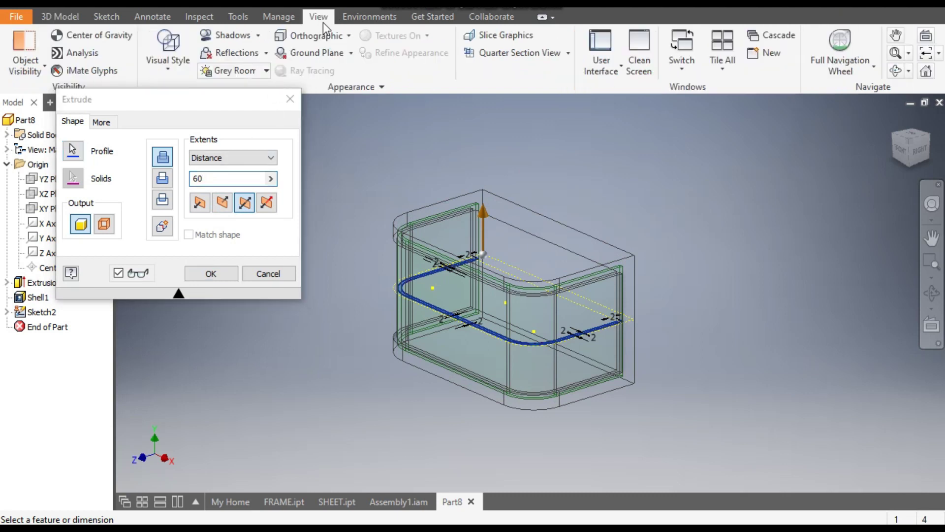
{"action": "left_click", "coordinate": [168, 64]}
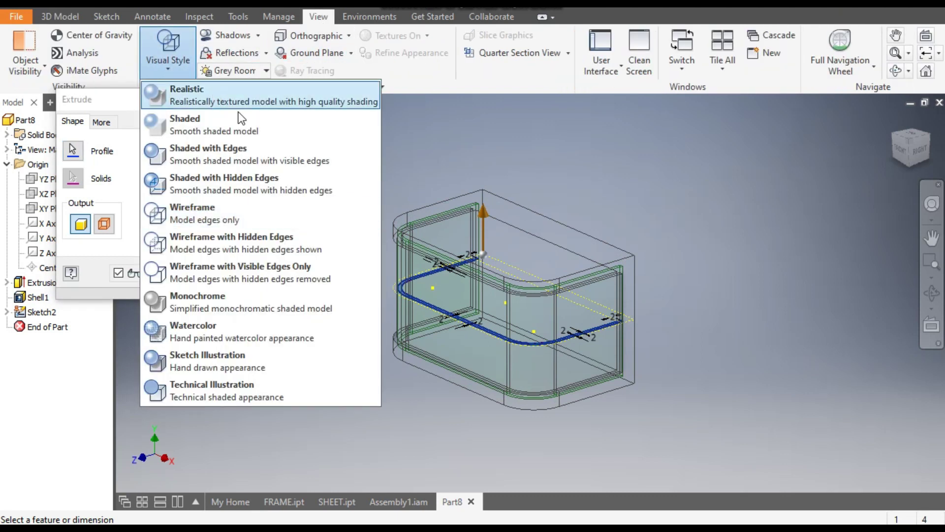
{"action": "left_click", "coordinate": [241, 153]}
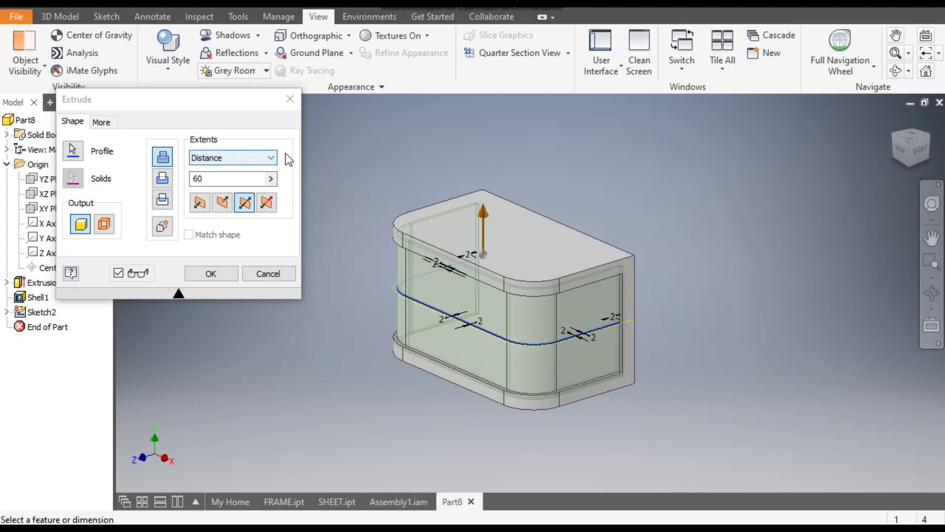
Make the groove extrusion a cut and create it in the frame's inner faces
{"action": "left_click", "coordinate": [163, 179]}
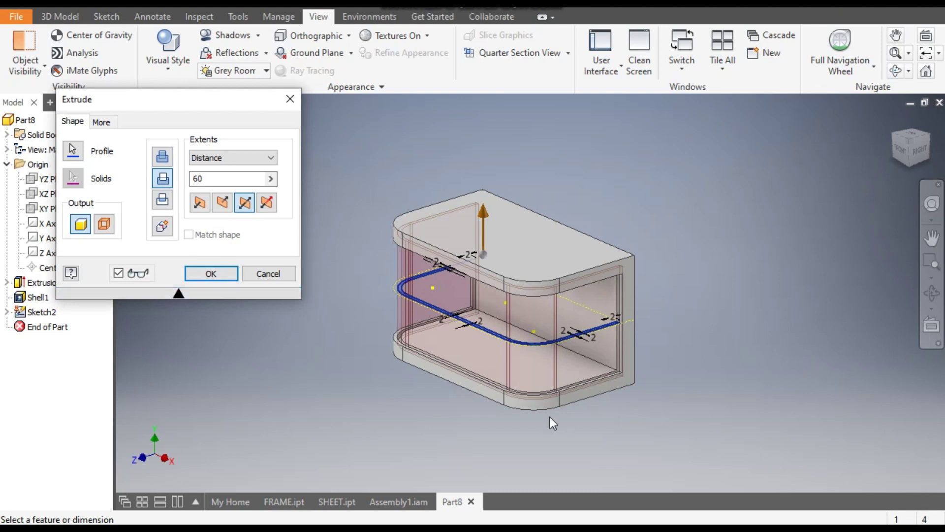
{"action": "scroll", "coordinate": [537, 411], "scroll_direction": "up", "scroll_amount": 5}
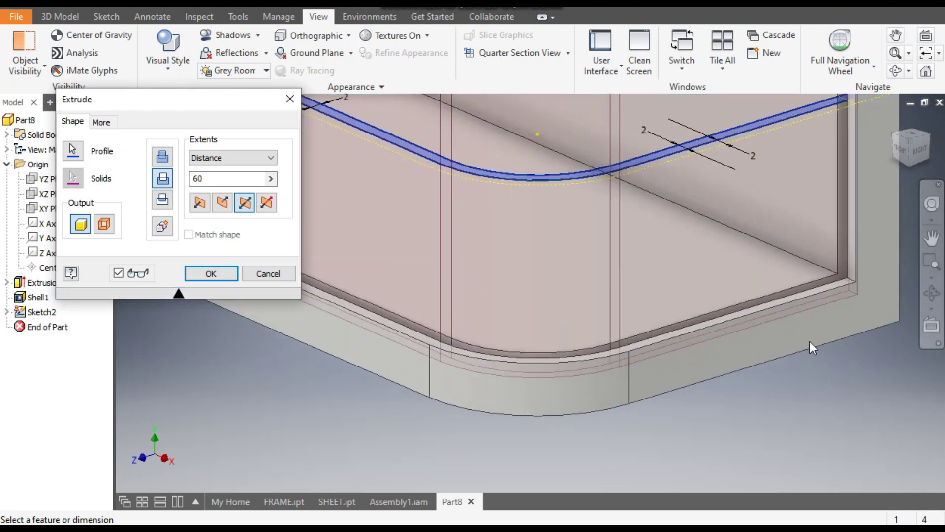
{"action": "scroll", "coordinate": [817, 335], "scroll_direction": "down", "scroll_amount": 3}
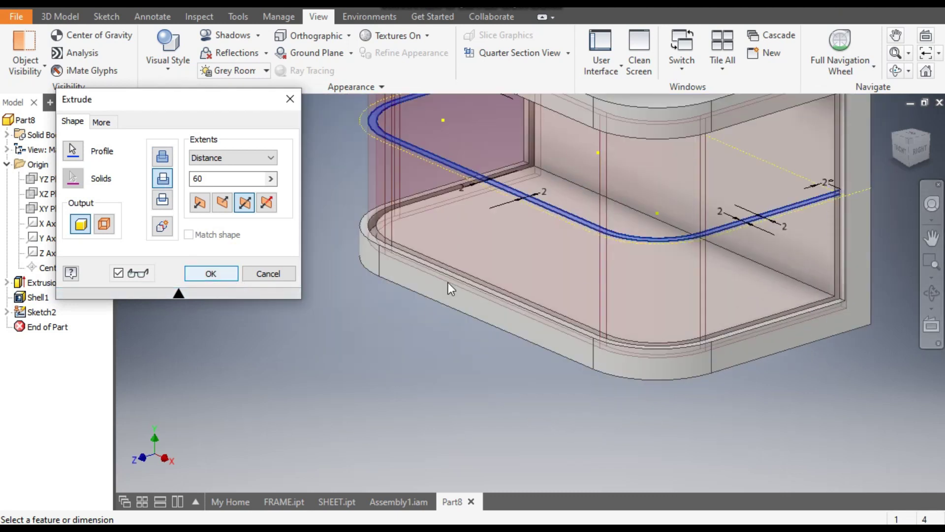
{"action": "scroll", "coordinate": [446, 345], "scroll_direction": "up", "scroll_amount": 3}
{"action": "left_click", "coordinate": [217, 277]}
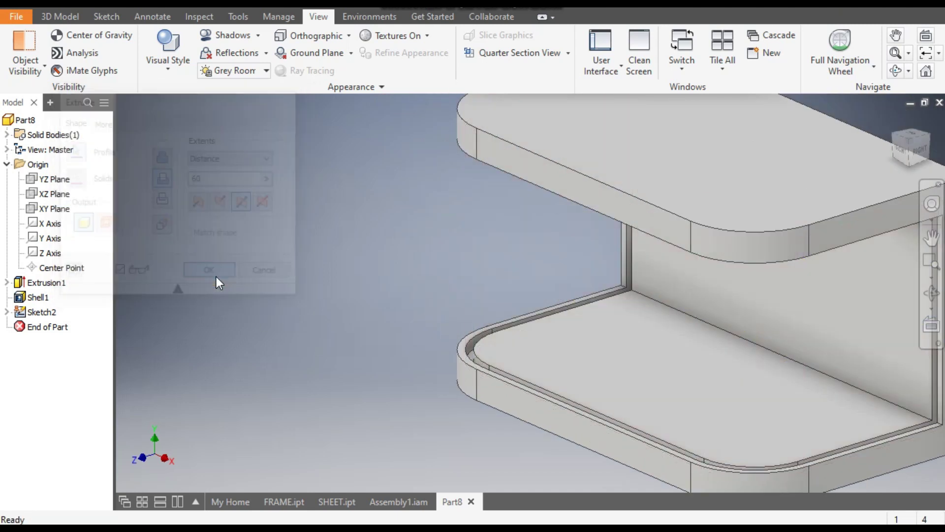
{"action": "scroll", "coordinate": [256, 298], "scroll_direction": "down", "scroll_amount": 5}
{"action": "scroll", "coordinate": [313, 263], "scroll_direction": "up", "scroll_amount": 2}
{"action": "scroll", "coordinate": [720, 322], "scroll_direction": "up", "scroll_amount": 2}
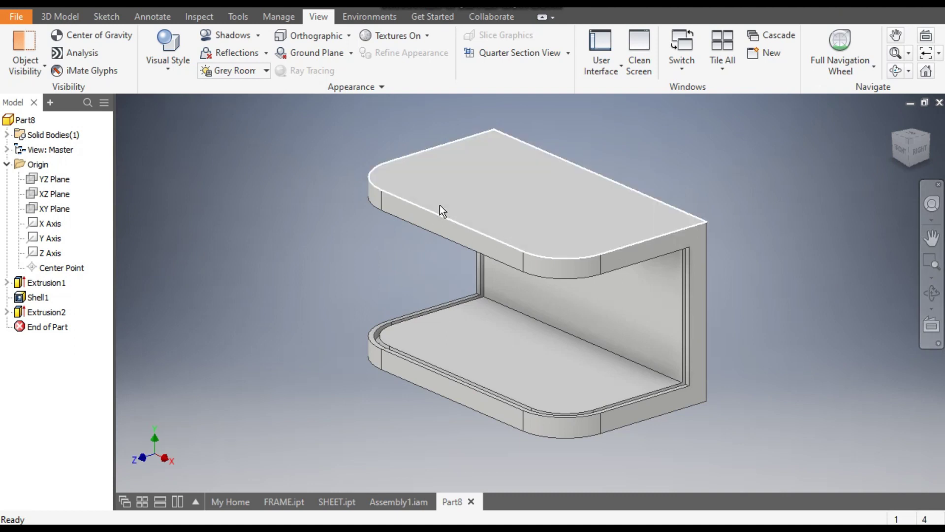
{"action": "left_click", "coordinate": [394, 180]}
{"action": "left_click", "coordinate": [305, 178]}
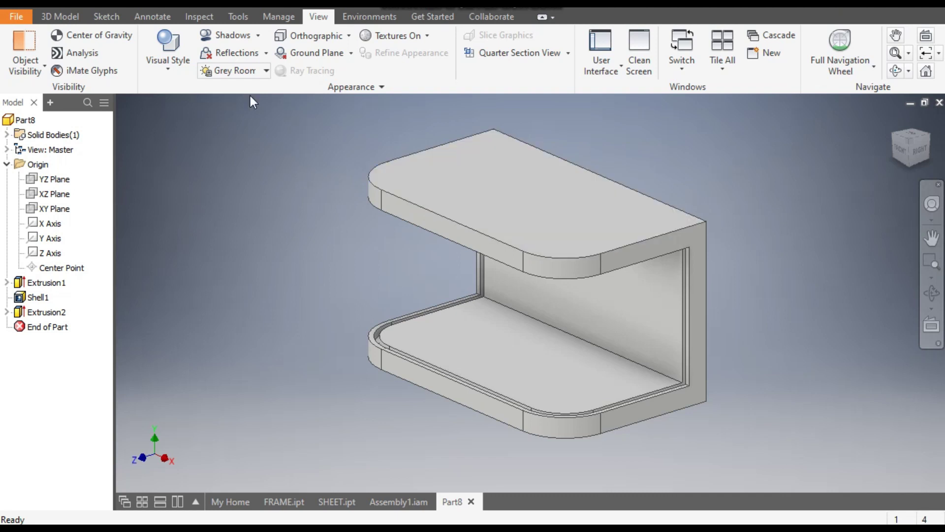
Fillet the frame's outer top and bottom perimeter edges and both vertical back corner edges with a 2 mm radius
{"action": "left_click", "coordinate": [69, 18]}
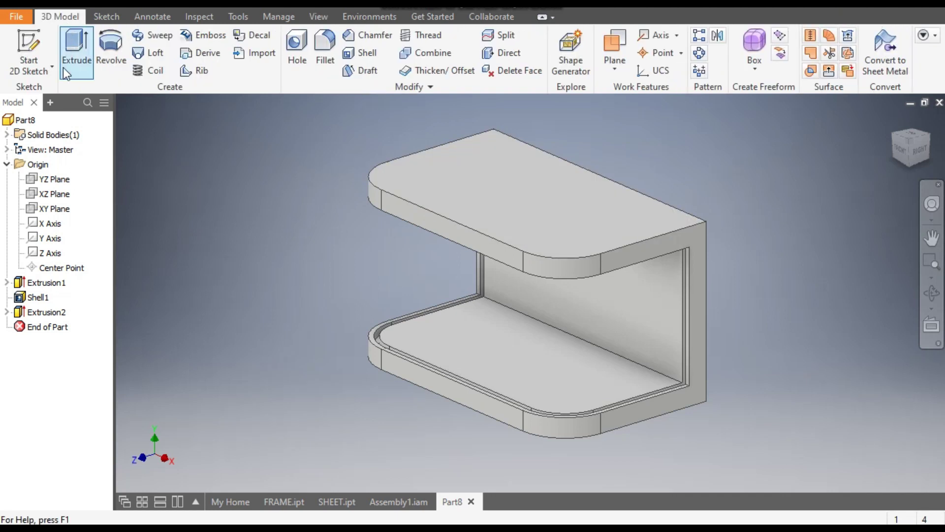
{"action": "left_click", "coordinate": [324, 40]}
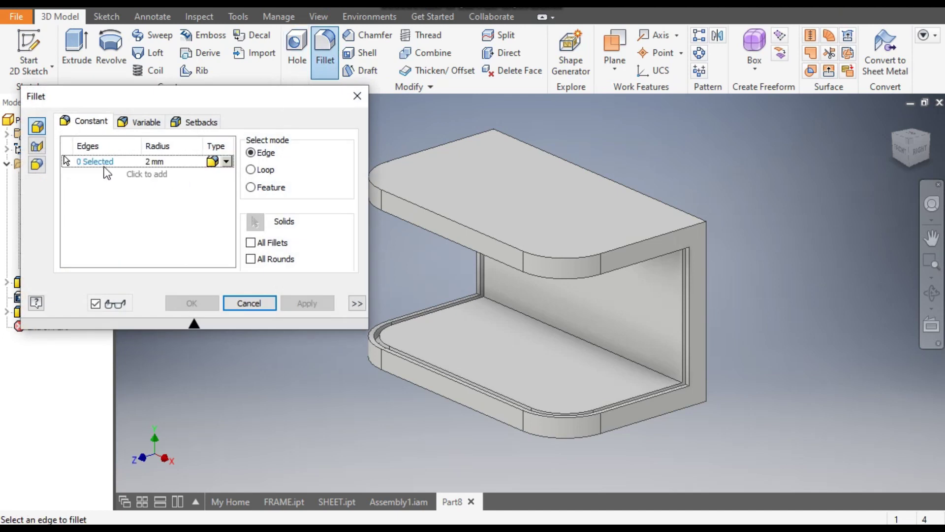
{"action": "left_click", "coordinate": [408, 200]}
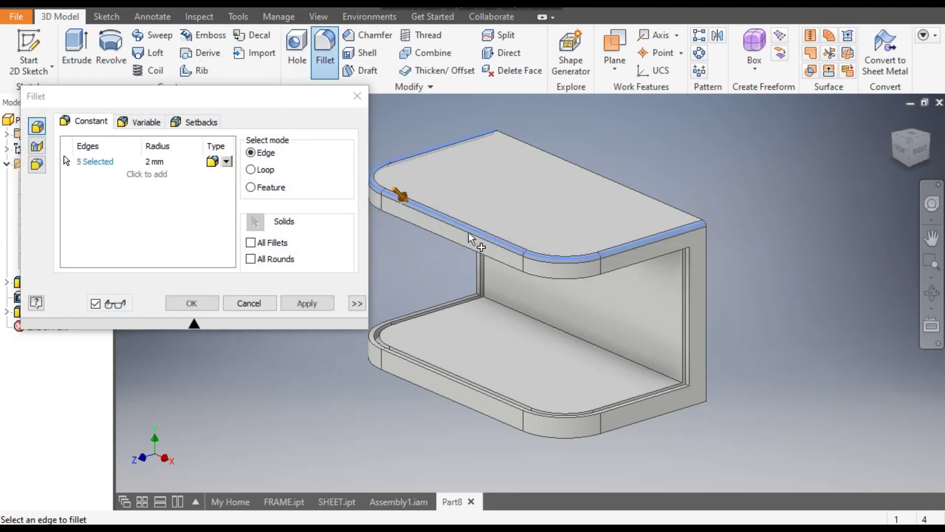
{"action": "left_click", "coordinate": [518, 431]}
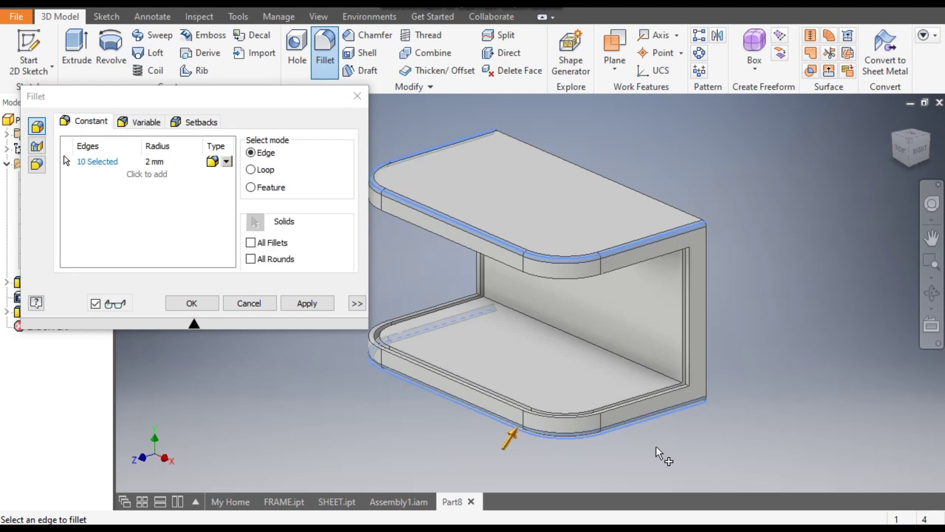
{"action": "left_click", "coordinate": [928, 140]}
{"action": "left_click", "coordinate": [563, 282]}
{"action": "left_click", "coordinate": [579, 414]}
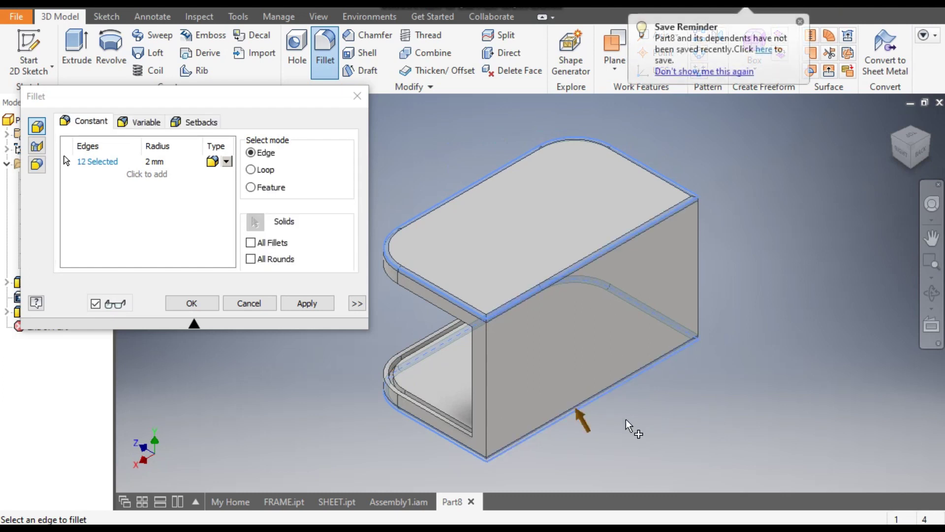
{"action": "left_click", "coordinate": [491, 371]}
{"action": "left_click", "coordinate": [700, 270]}
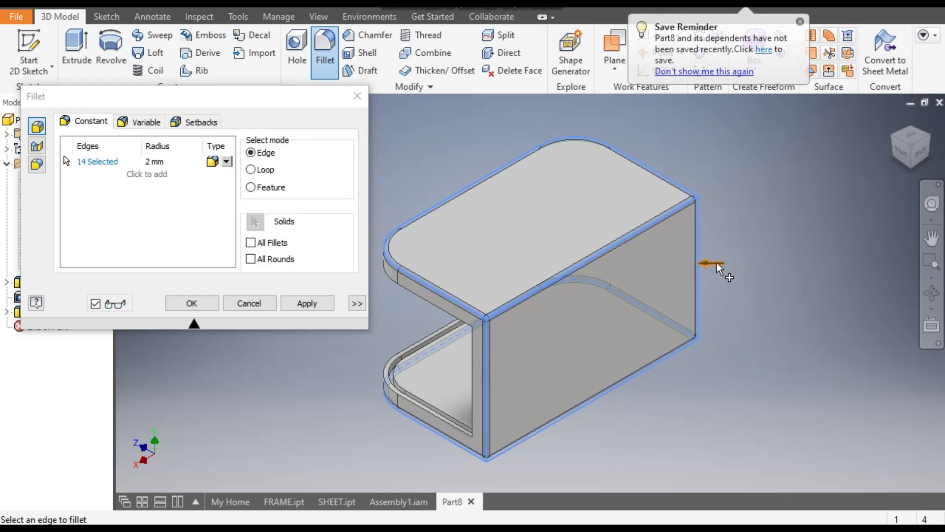
{"action": "left_click", "coordinate": [894, 142]}
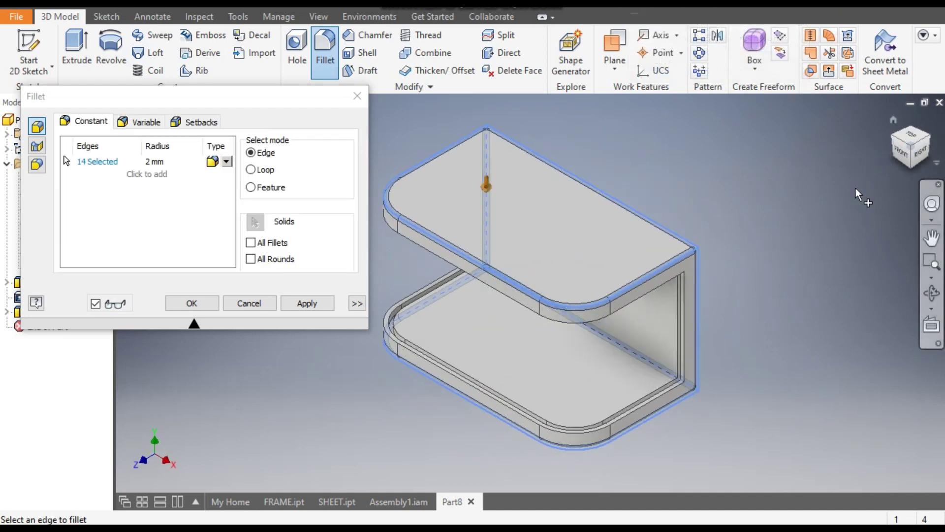
{"action": "left_click", "coordinate": [316, 303]}
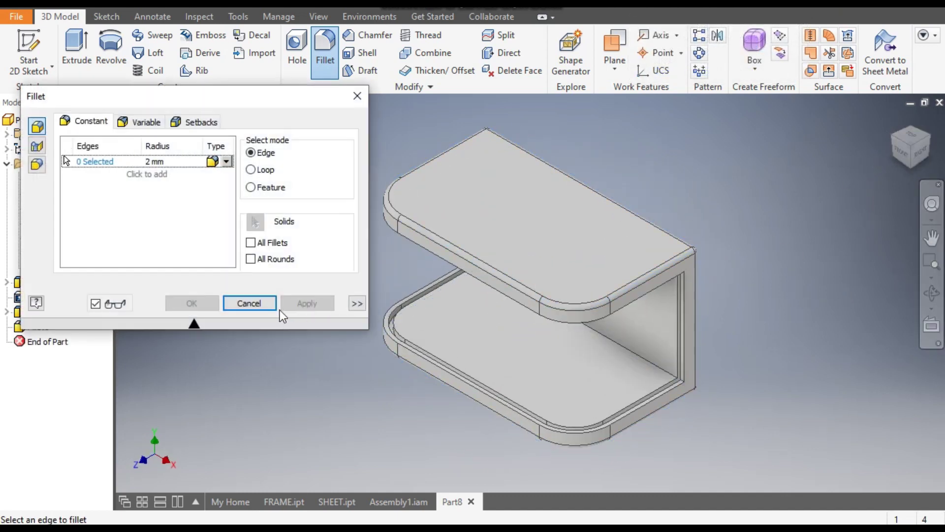
{"action": "left_click", "coordinate": [258, 303]}
{"action": "middle_click_drag", "start_coordinate": [273, 313], "coordinate": [298, 304]}
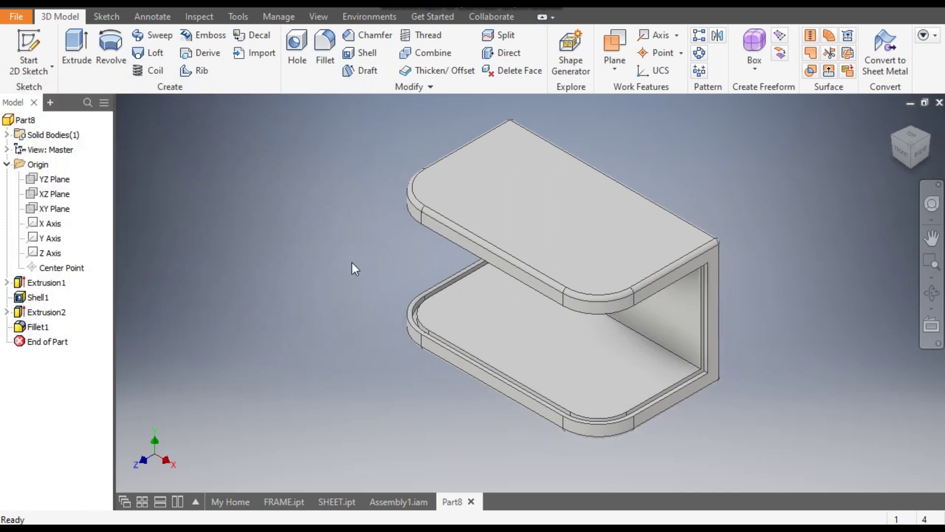
Apply the Birch - Natural Polished appearance from the Inventor Material Library to the whole frame
{"action": "left_click", "coordinate": [367, 8]}
{"action": "scroll", "coordinate": [392, 170], "scroll_direction": "up", "scroll_amount": 5}
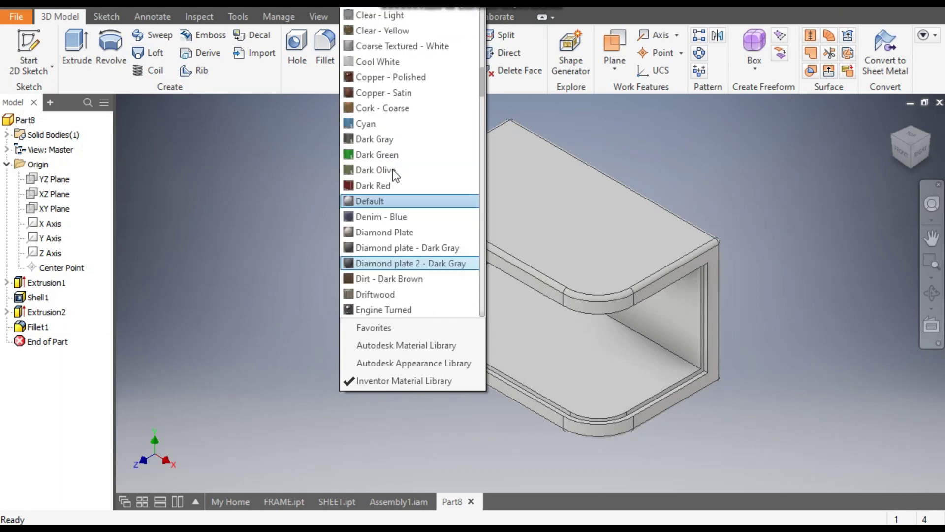
{"action": "scroll", "coordinate": [424, 126], "scroll_direction": "up", "scroll_amount": 10}
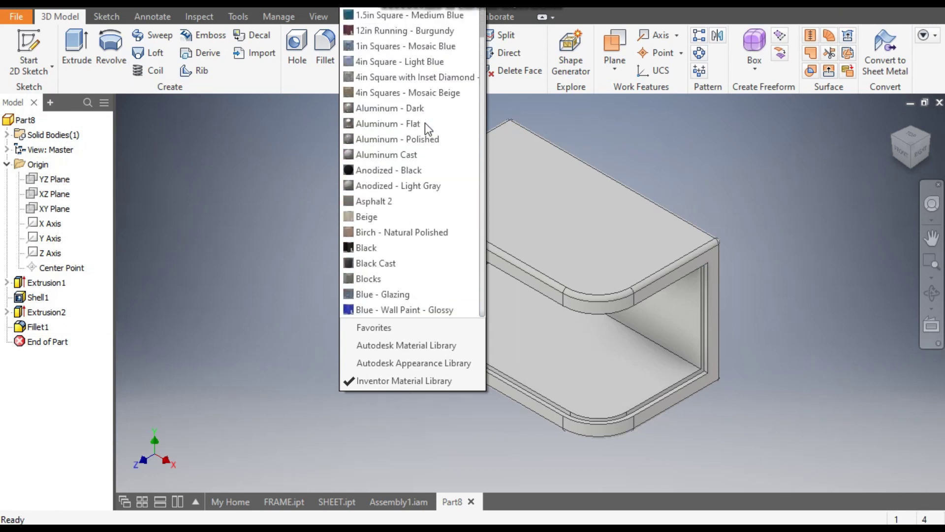
{"action": "scroll", "coordinate": [444, 160], "scroll_direction": "up", "scroll_amount": 1}
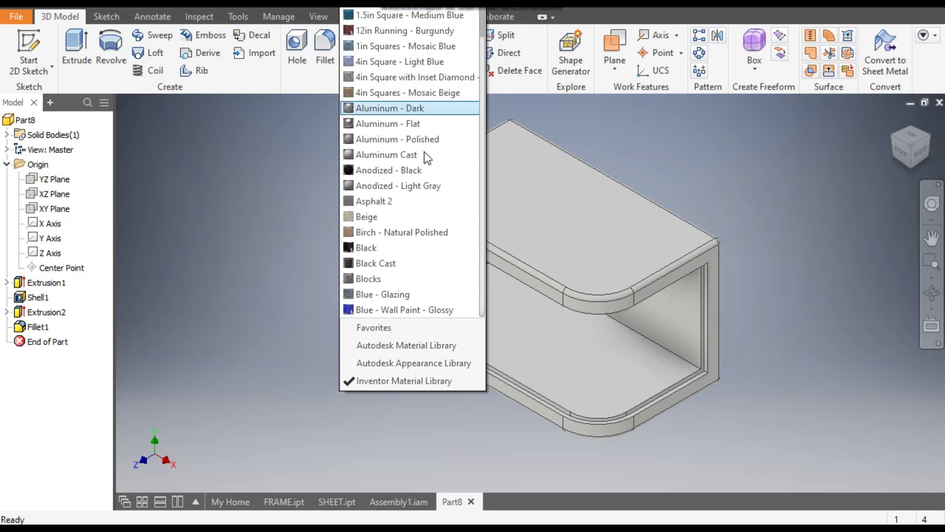
{"action": "left_click", "coordinate": [399, 233]}
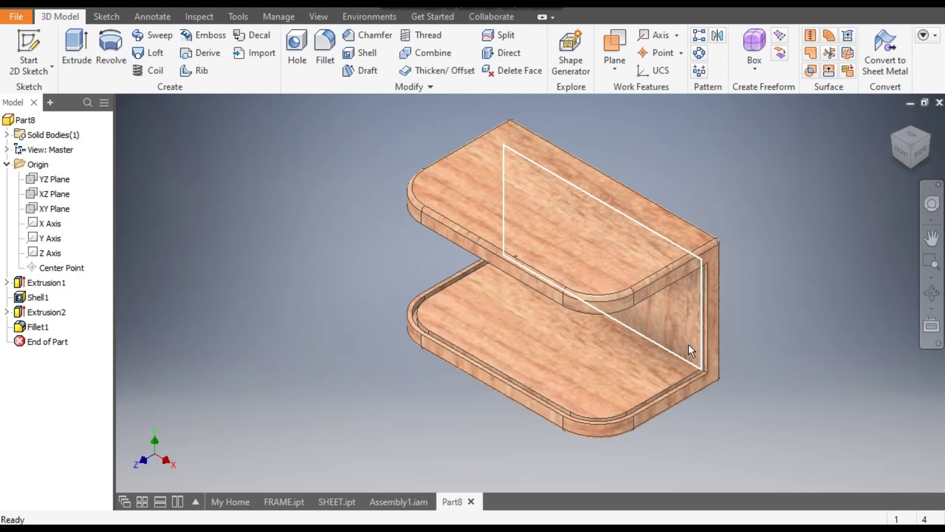
{"action": "scroll", "coordinate": [689, 346], "scroll_direction": "down", "scroll_amount": 4}
{"action": "scroll", "coordinate": [689, 350], "scroll_direction": "up", "scroll_amount": 3}
{"action": "mouse_move", "coordinate": [688, 351]}
{"action": "middle_mouse_down"}
{"action": "mouse_move", "coordinate": [699, 358]}
{"action": "mouse_move", "coordinate": [674, 360]}
{"action": "middle_mouse_up"}
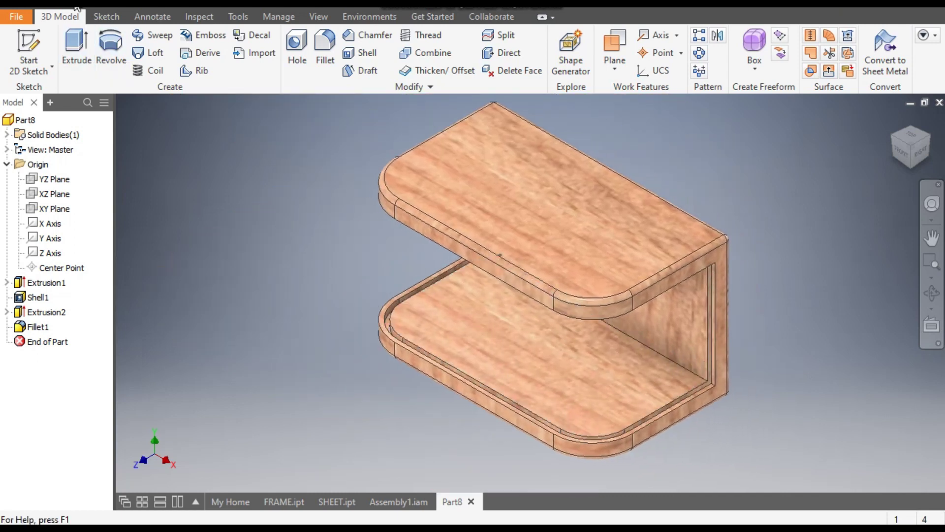
Begin saving the part and create and open a new folder named ASSY inside MESH GRILL
{"action": "key", "text": "ctrl+s"}
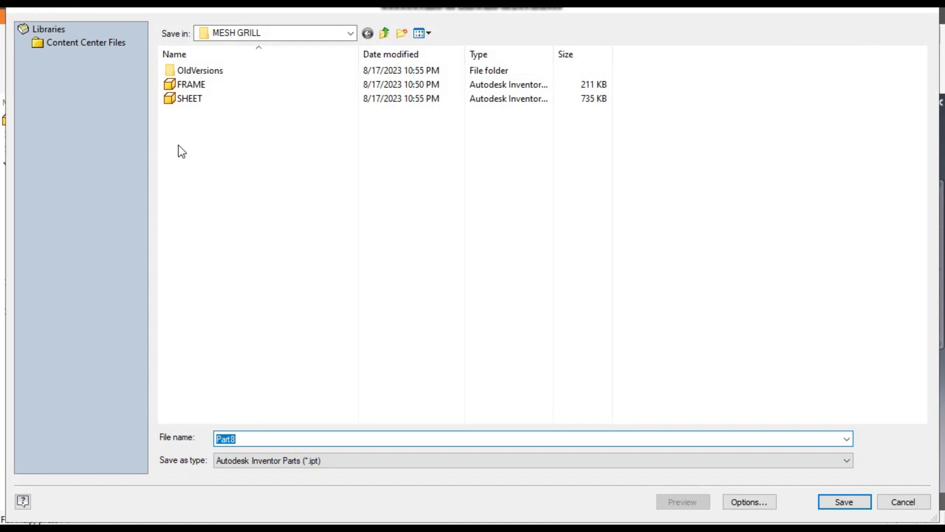
{"action": "left_click", "coordinate": [403, 33]}
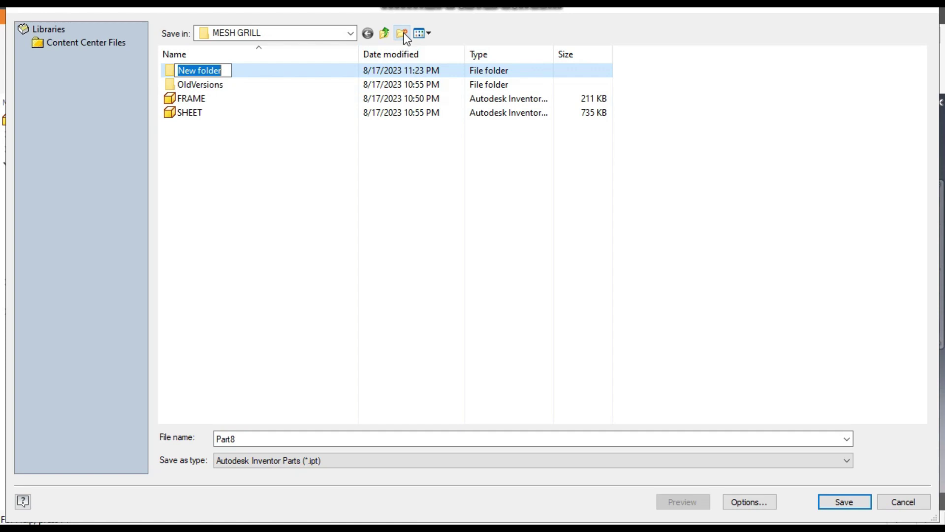
{"action": "type", "text": "a"}
{"action": "key", "text": "BackSpace"}
{"action": "type", "text": "ASS"}
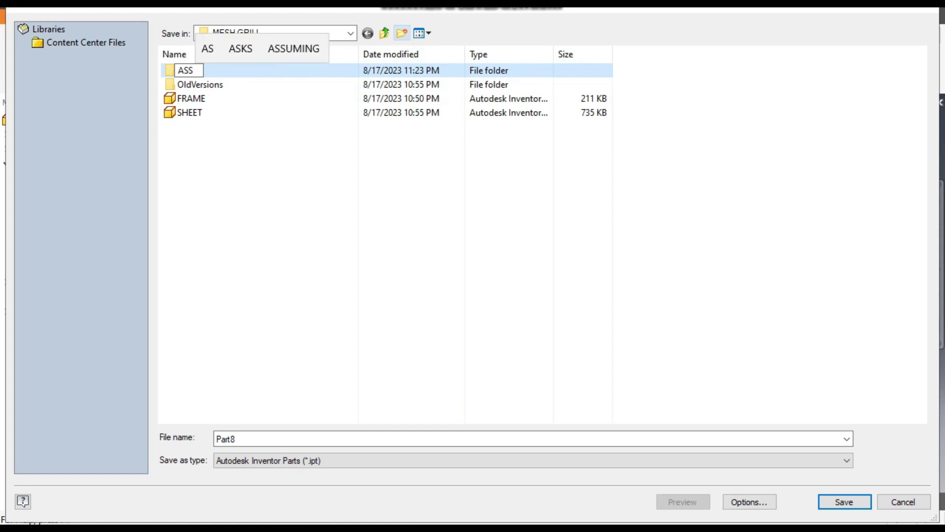
{"action": "type", "text": "Y"}
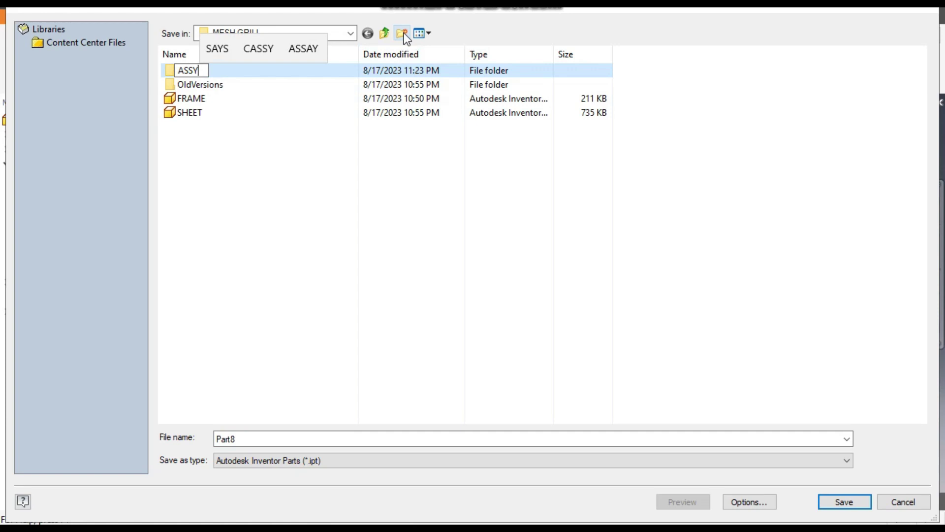
{"action": "key", "text": "Return"}
{"action": "key", "text": "Return"}
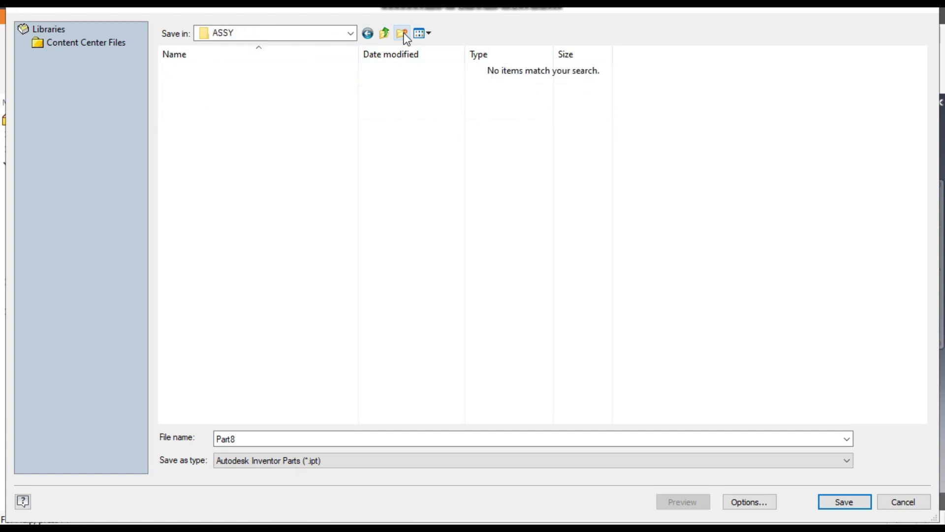
Save the part in the ASSY folder under the file name FRAME
{"action": "left_click", "coordinate": [240, 438]}
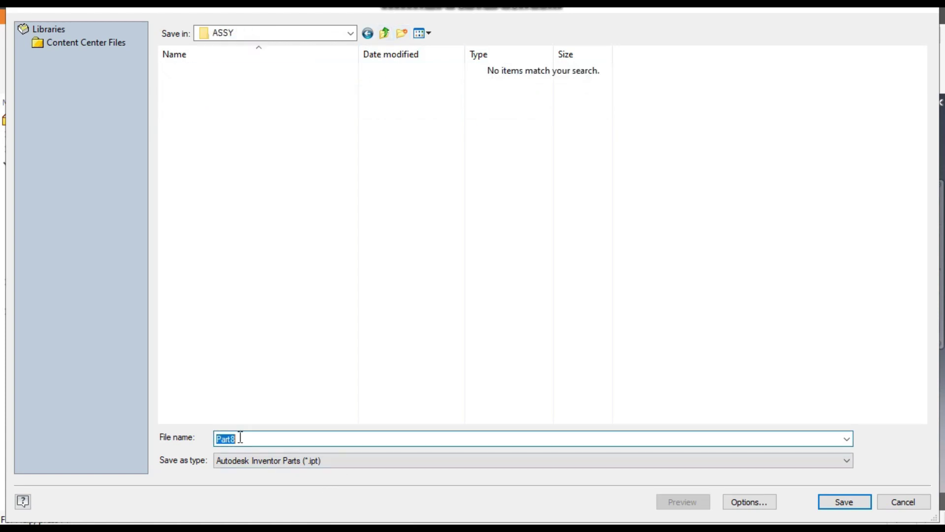
{"action": "type", "text": "FRA"}
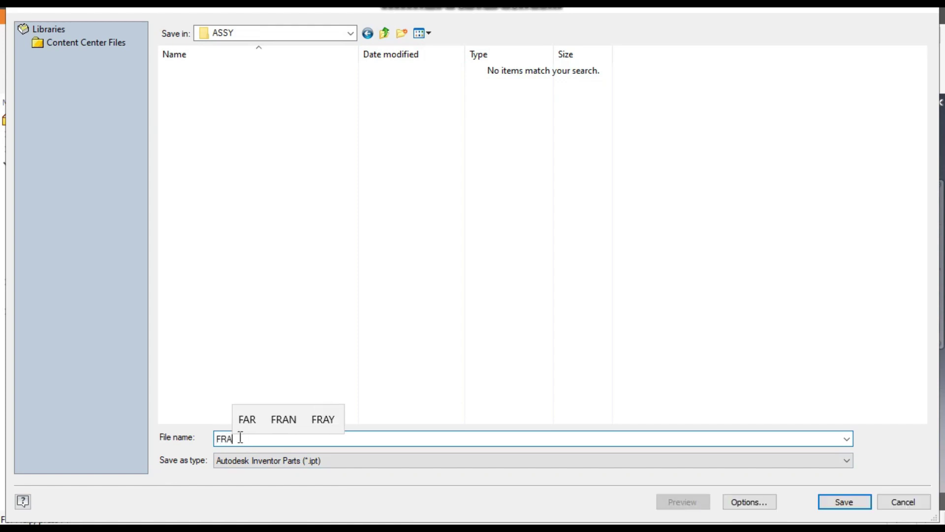
{"action": "type", "text": "ME"}
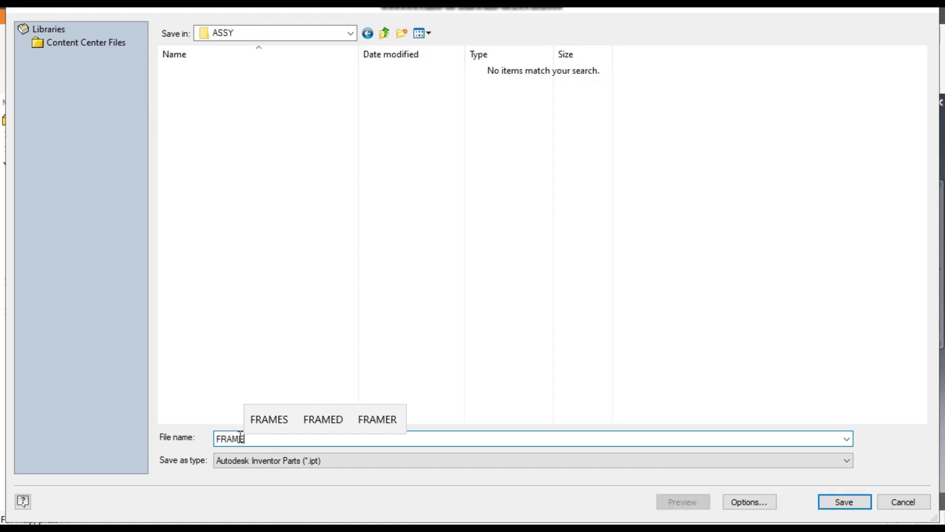
{"action": "key", "text": "Return"}
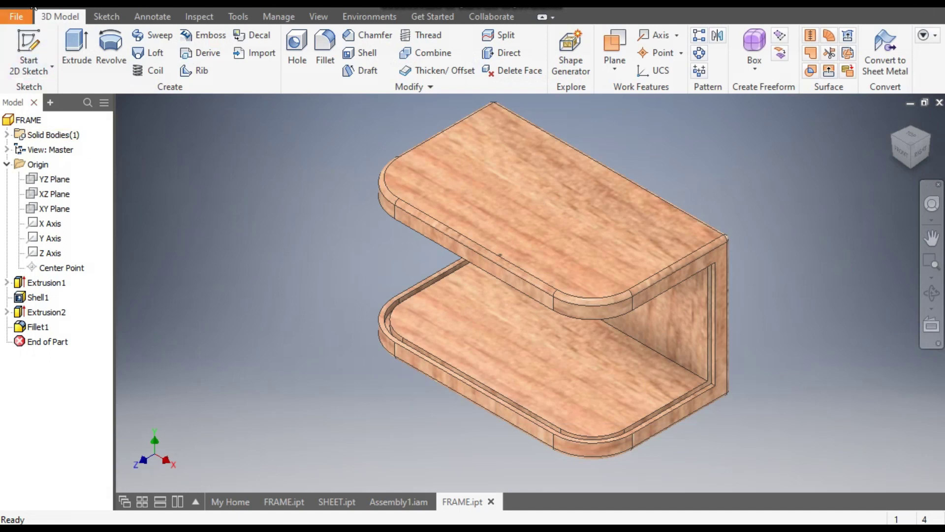
Create a new part from the Sheet Metal (mm).ipt template and start a sketch on the horizontal XZ plane with X pointing right
{"action": "key", "text": "ctrl+n"}
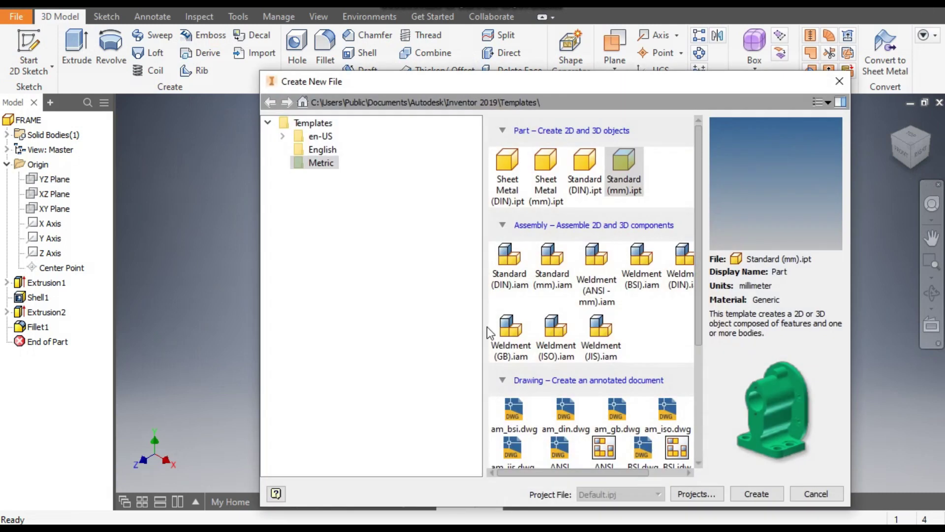
{"action": "left_click", "coordinate": [551, 163]}
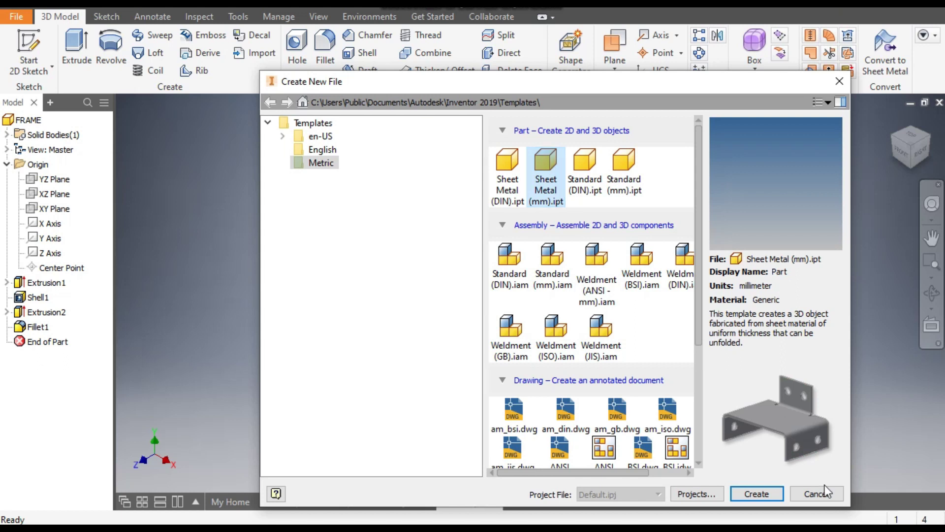
{"action": "left_click", "coordinate": [746, 495]}
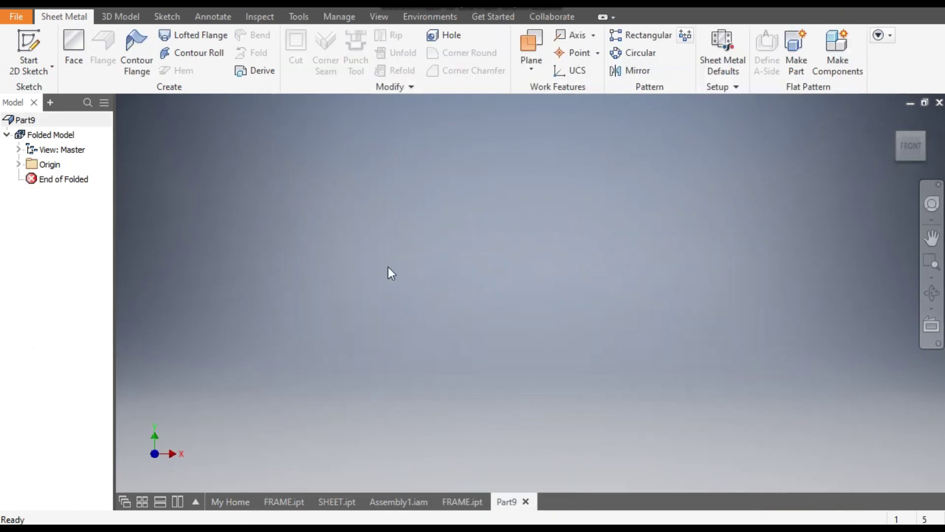
{"action": "left_click", "coordinate": [45, 41]}
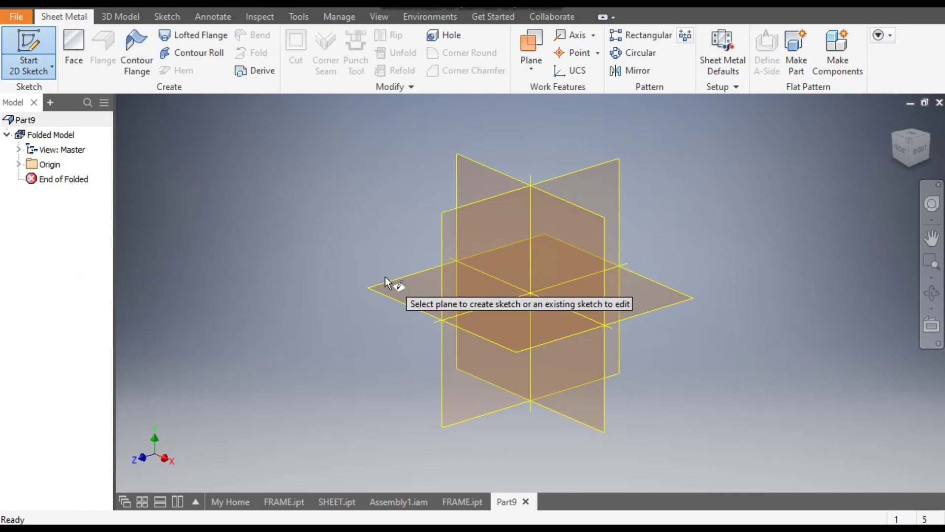
{"action": "left_click", "coordinate": [392, 287]}
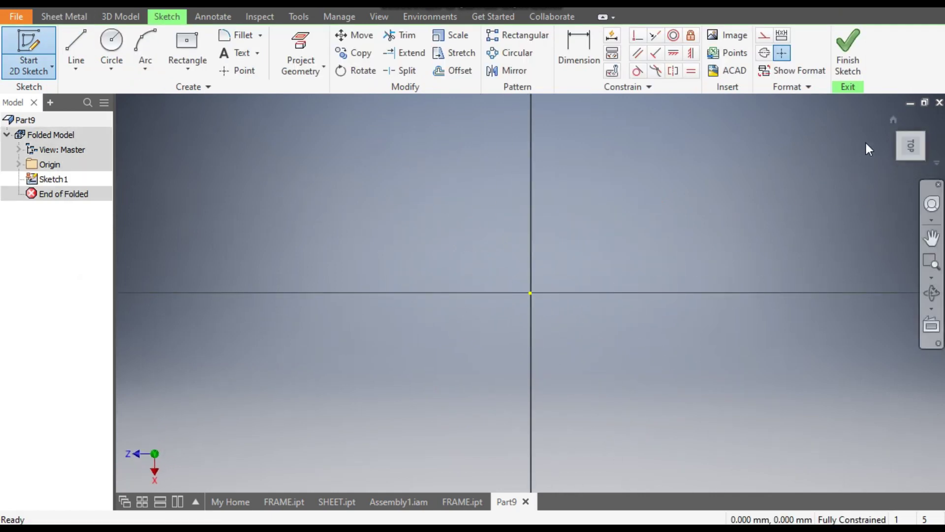
{"action": "left_click", "coordinate": [926, 120]}
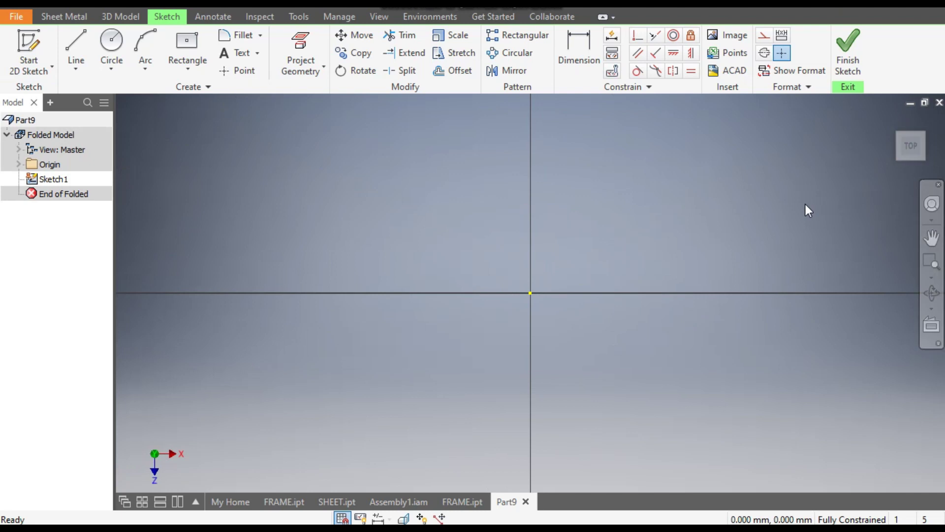
Sketch a center rectangle on the origin, 116 mm wide and 62 mm high
{"action": "left_click", "coordinate": [193, 61]}
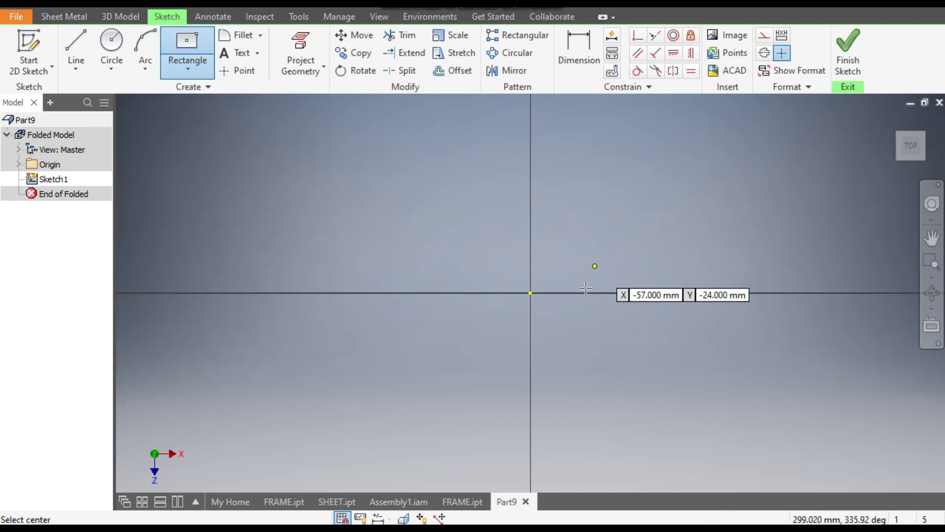
{"action": "left_click", "coordinate": [531, 293]}
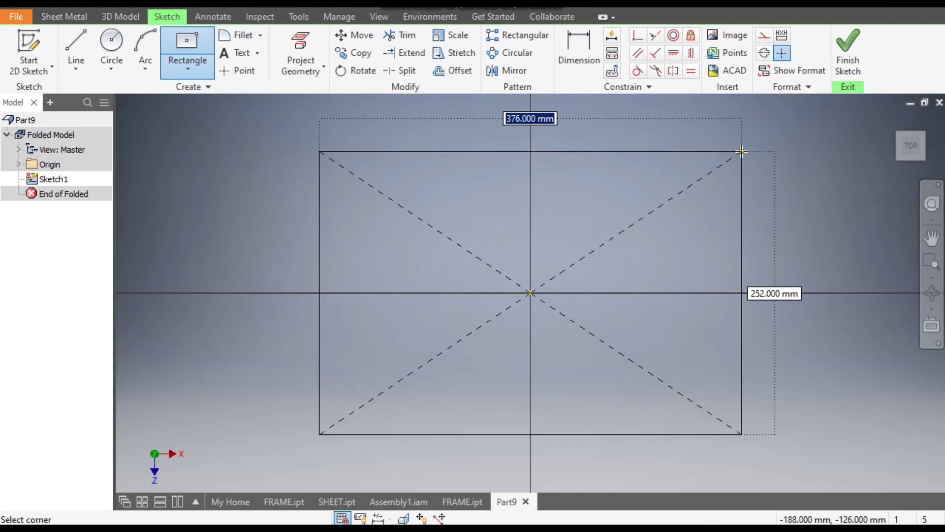
{"action": "type", "text": "116"}
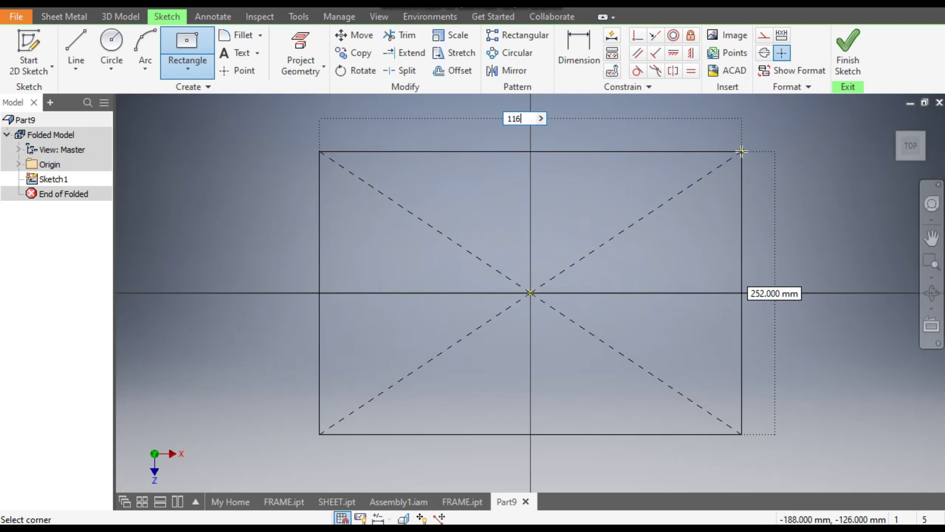
{"action": "key", "text": "Tab"}
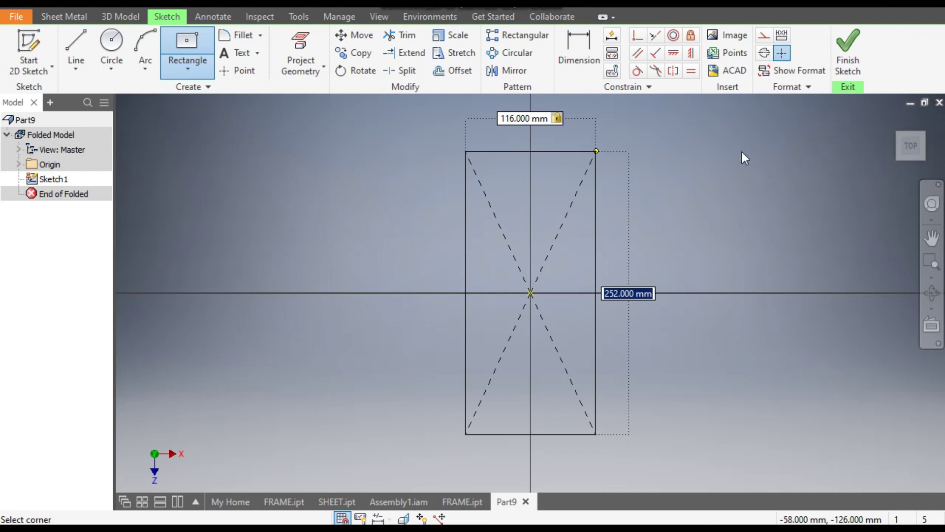
{"action": "type", "text": "62"}
{"action": "key", "text": "Return"}
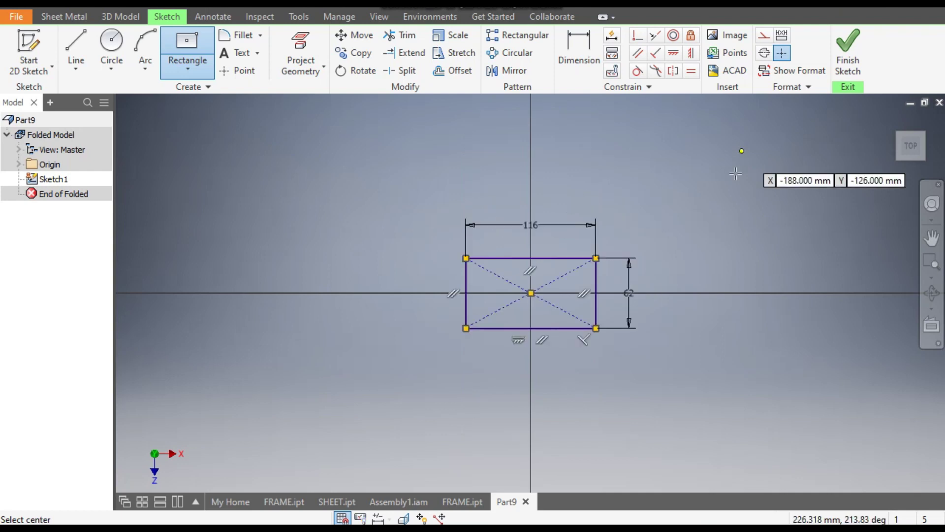
{"action": "scroll", "coordinate": [570, 275], "scroll_direction": "up", "scroll_amount": 3}
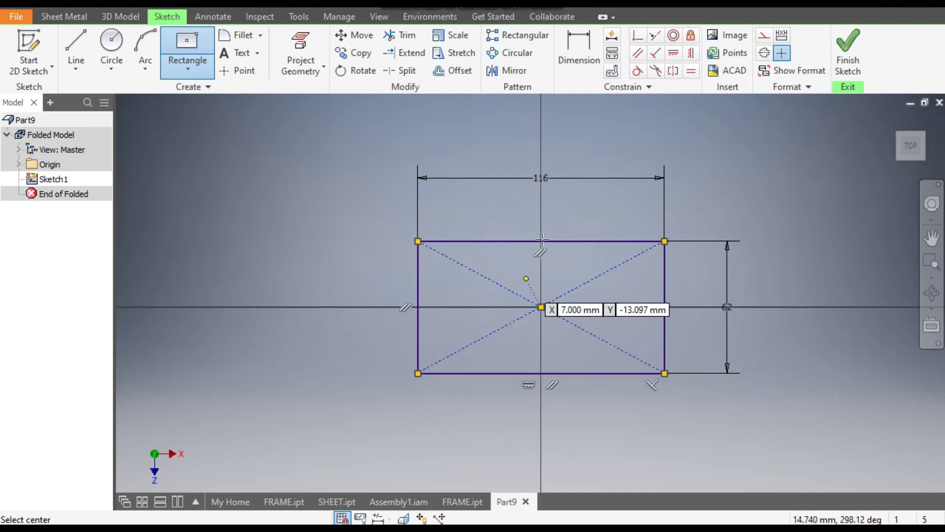
{"action": "key", "text": "Escape"}
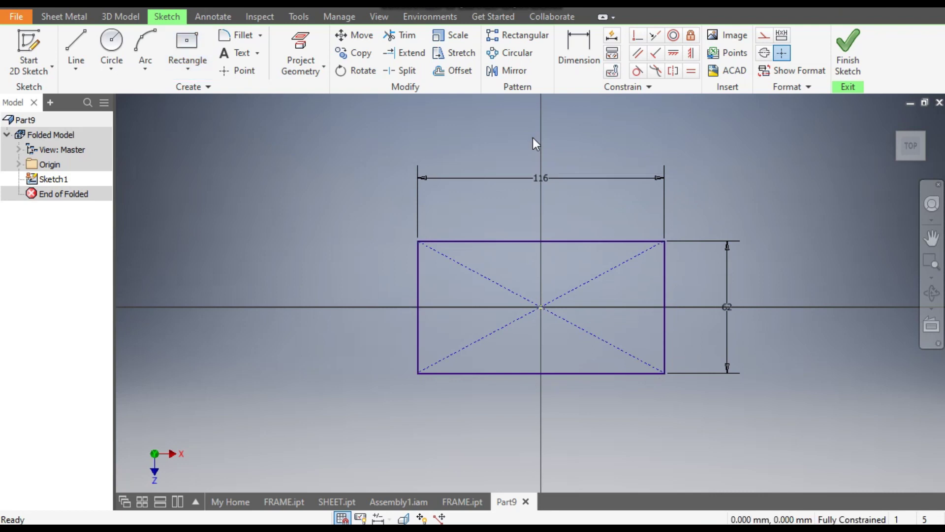
Convert the rectangle's upper line to construction geometry and fillet both lower corners with an 18 mm radius
{"action": "left_click", "coordinate": [586, 242]}
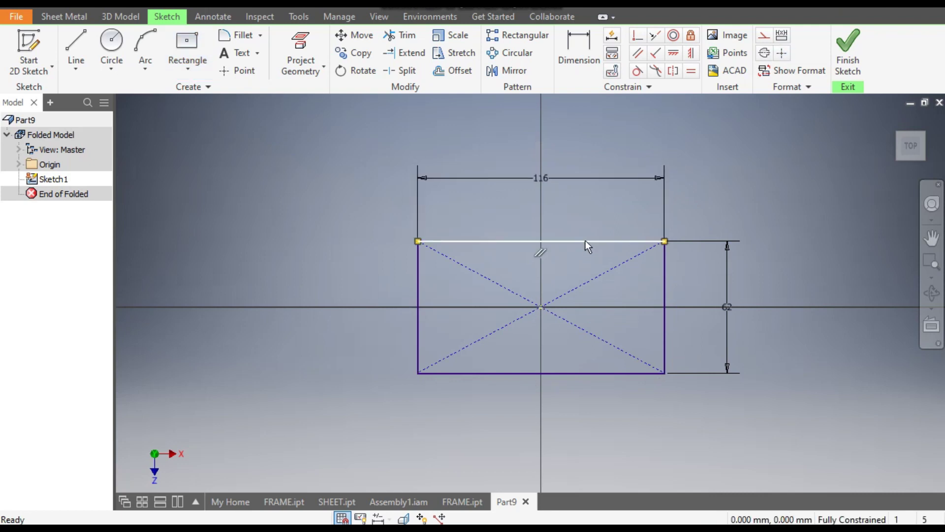
{"action": "left_click", "coordinate": [763, 38]}
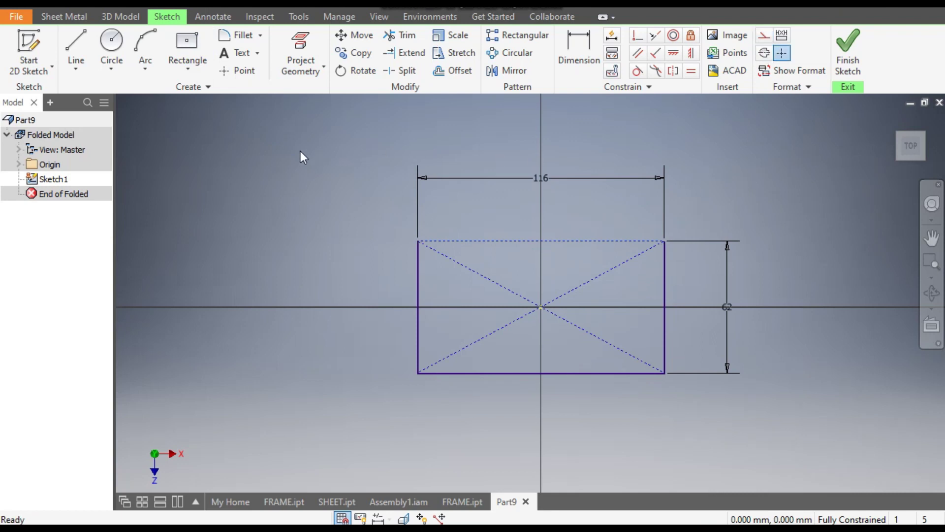
{"action": "left_click", "coordinate": [231, 35]}
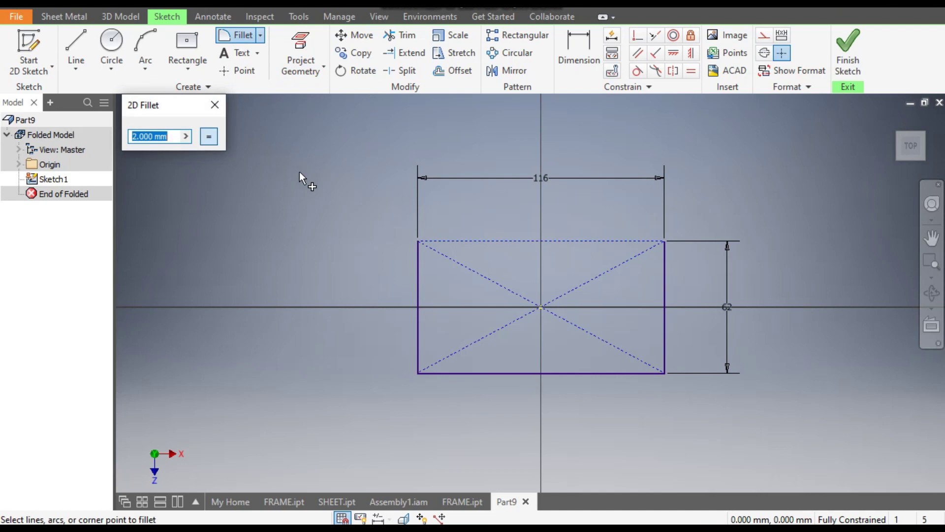
{"action": "type", "text": "18"}
{"action": "left_click", "coordinate": [469, 374]}
{"action": "left_click", "coordinate": [418, 366]}
{"action": "left_click", "coordinate": [616, 374]}
{"action": "left_click", "coordinate": [665, 348]}
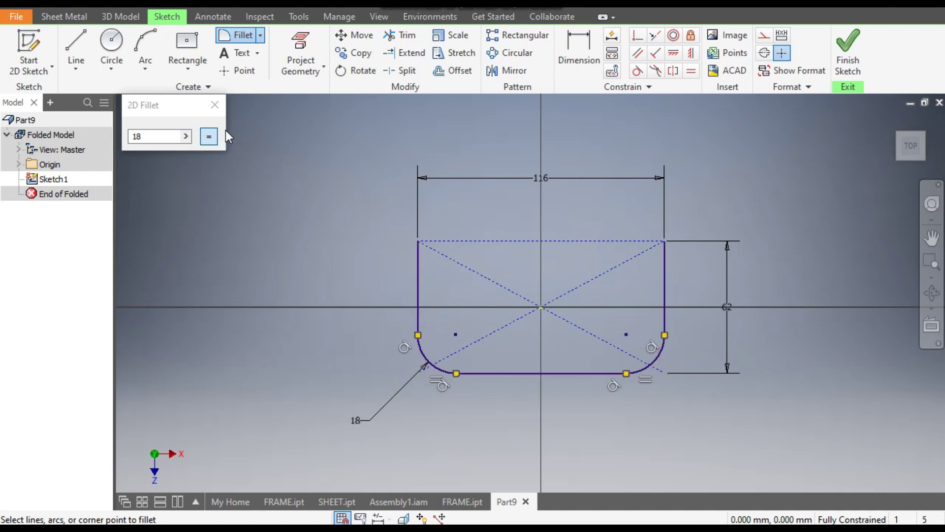
{"action": "left_click", "coordinate": [215, 105]}
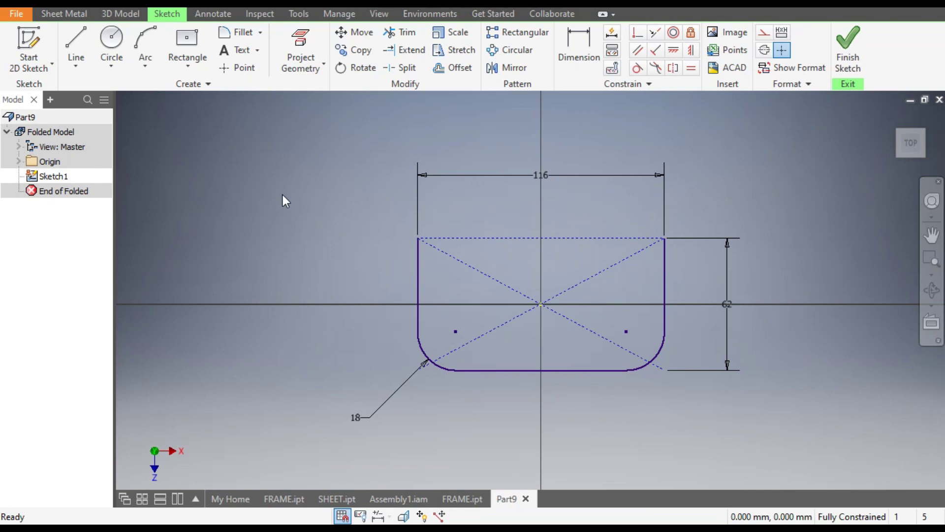
Create a contour flange from the sketched profile, offset to the inside, 60 mm wide and symmetric about the sketch plane
{"action": "left_click", "coordinate": [74, 14]}
{"action": "left_click", "coordinate": [136, 50]}
{"action": "scroll", "coordinate": [534, 305], "scroll_direction": "up", "scroll_amount": 5}
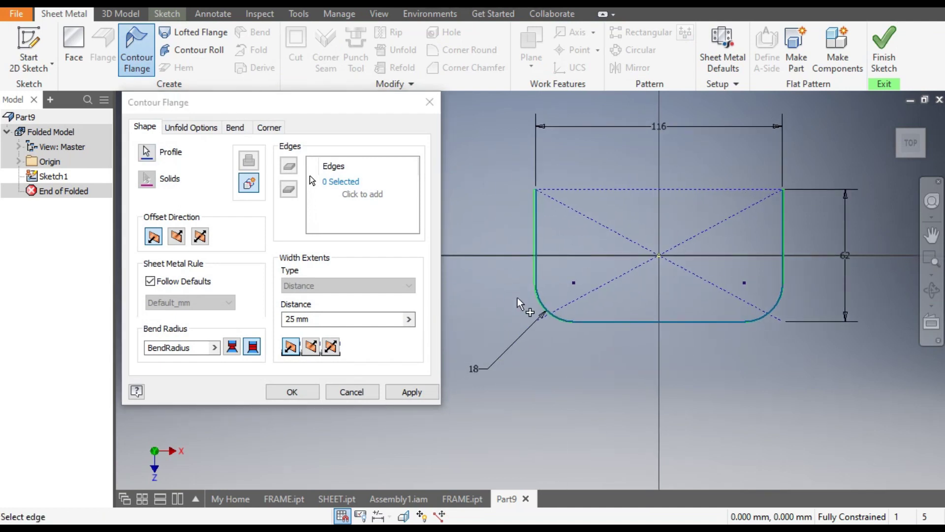
{"action": "middle_click_drag", "start_coordinate": [534, 306], "coordinate": [500, 312]}
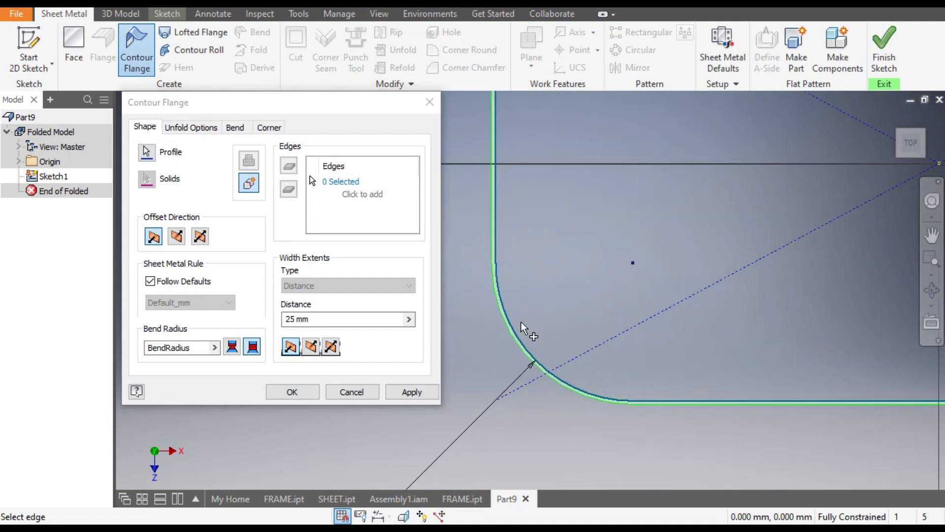
{"action": "left_click", "coordinate": [178, 239]}
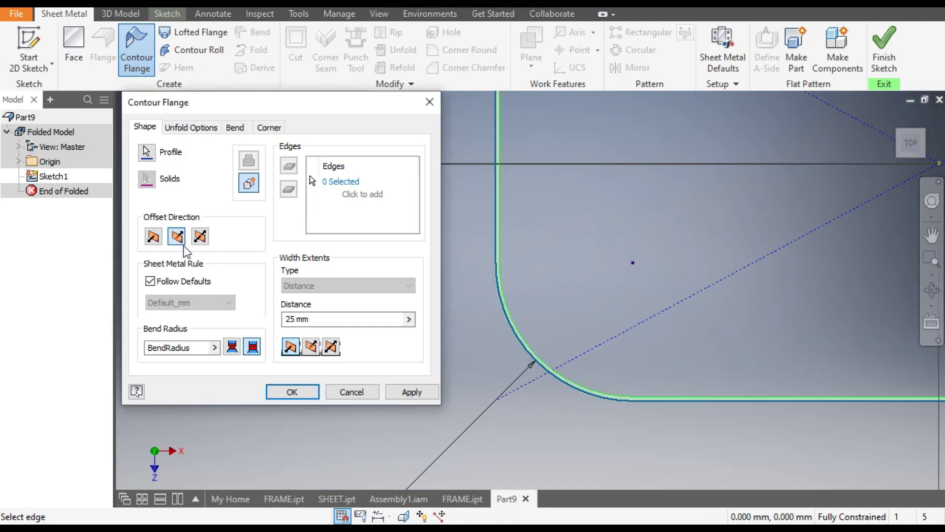
{"action": "scroll", "coordinate": [512, 401], "scroll_direction": "down", "scroll_amount": 3}
{"action": "left_click_drag", "start_coordinate": [315, 321], "coordinate": [280, 323]}
{"action": "scroll", "coordinate": [543, 381], "scroll_direction": "down", "scroll_amount": 3}
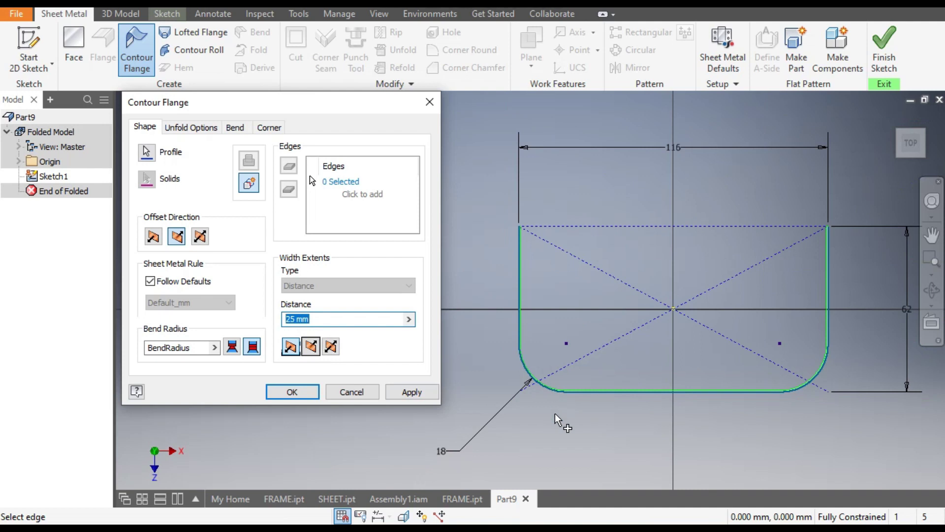
{"action": "type", "text": "60"}
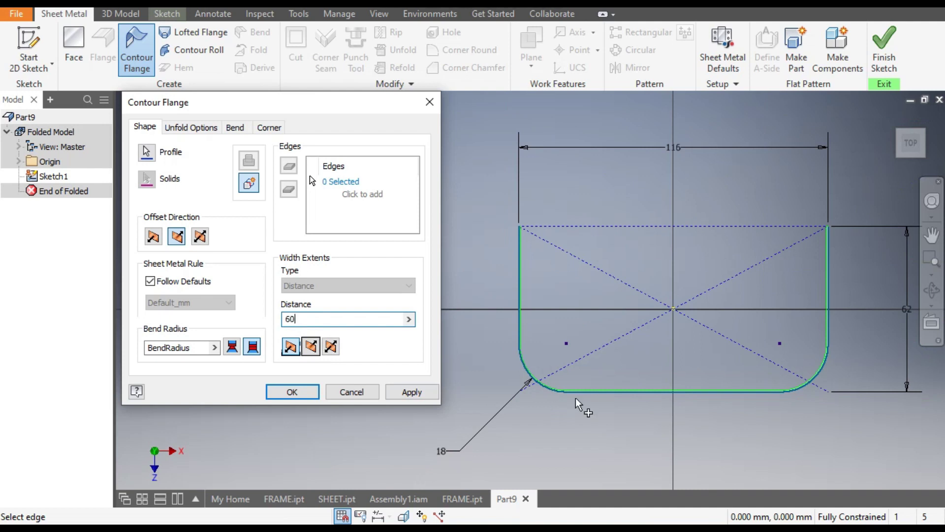
{"action": "left_click", "coordinate": [895, 118]}
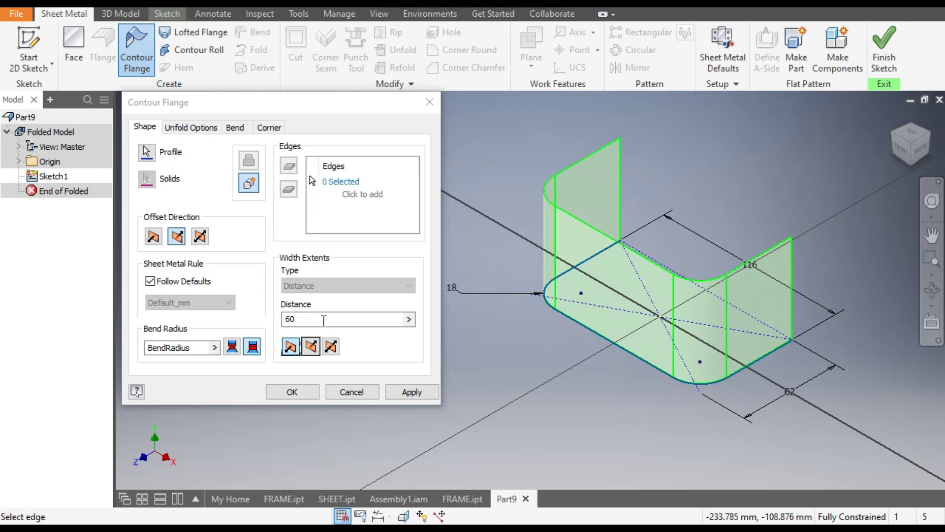
{"action": "left_click", "coordinate": [330, 347]}
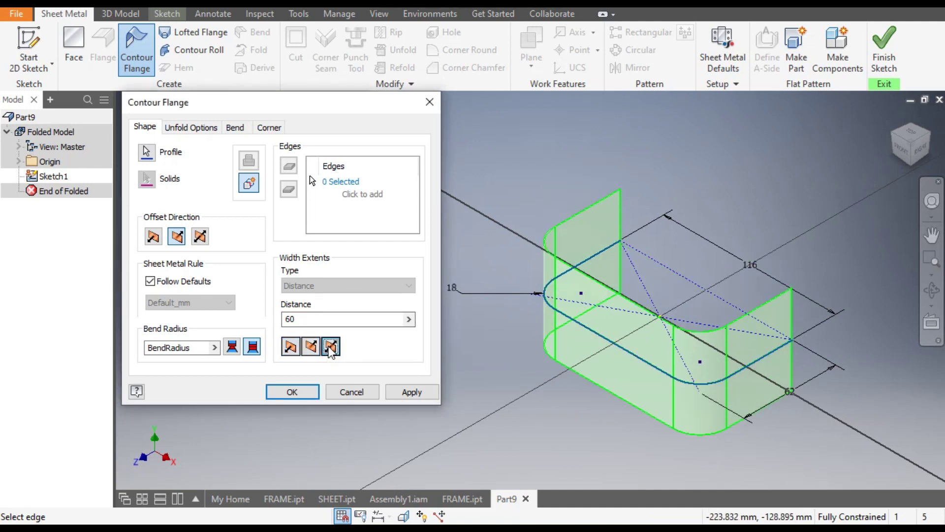
{"action": "left_click", "coordinate": [398, 392]}
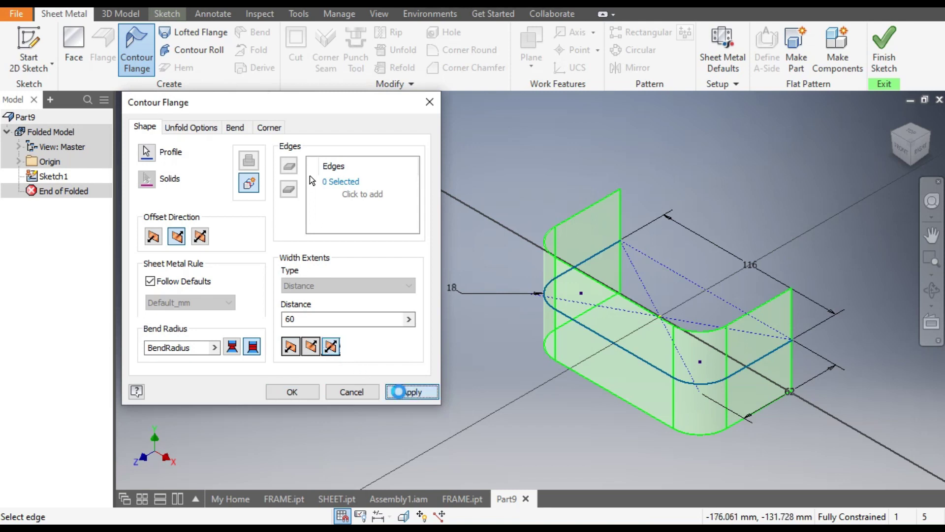
{"action": "left_click", "coordinate": [351, 392]}
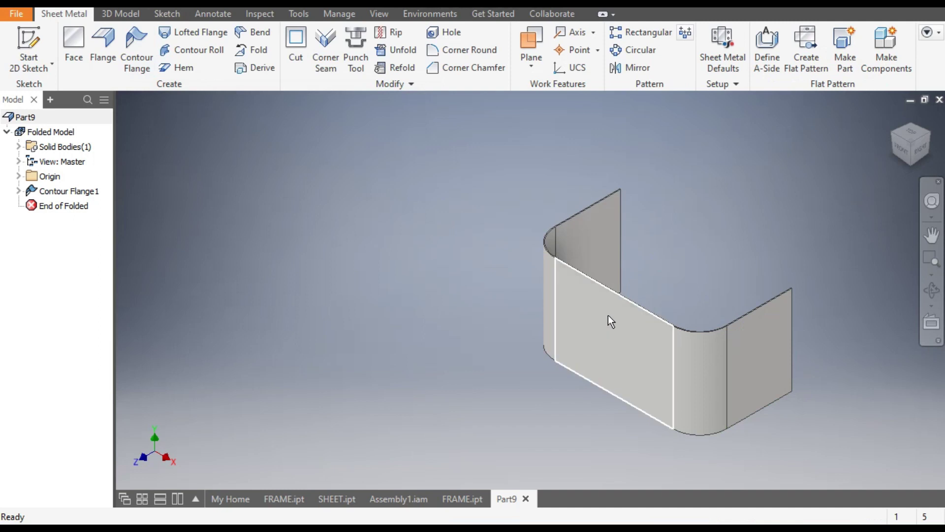
In the sheet metal defaults, stop using the thickness from the rule and set the thickness to 2 mm
{"action": "scroll", "coordinate": [615, 286], "scroll_direction": "up", "scroll_amount": 3}
{"action": "middle_click_drag", "start_coordinate": [691, 249], "coordinate": [593, 232]}
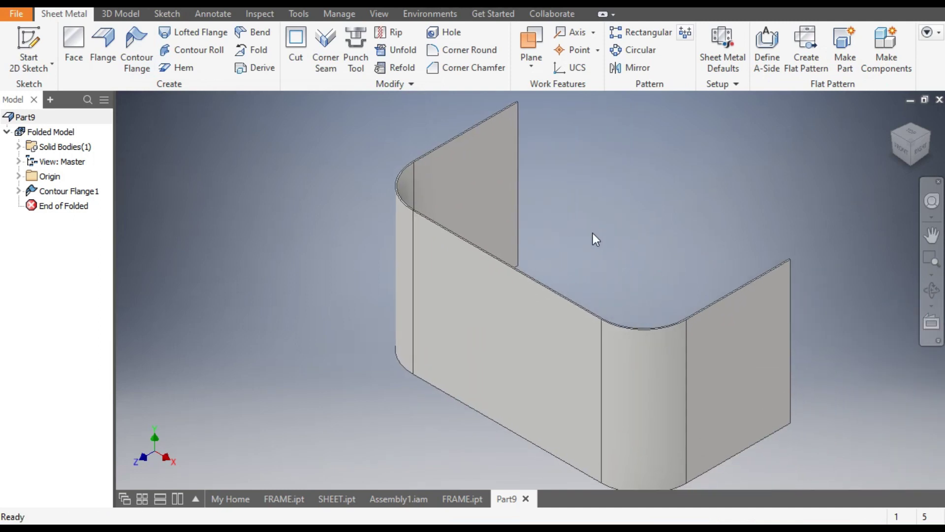
{"action": "left_click", "coordinate": [721, 55]}
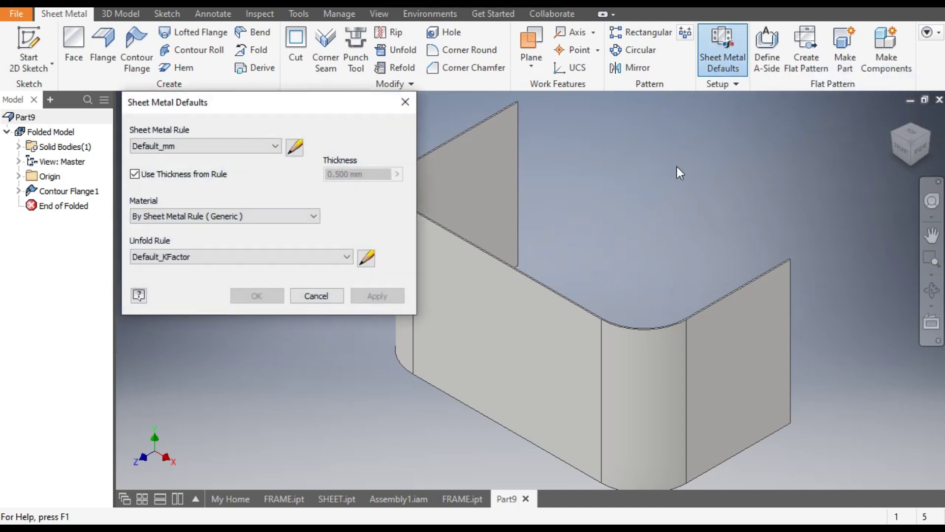
{"action": "left_click", "coordinate": [135, 175]}
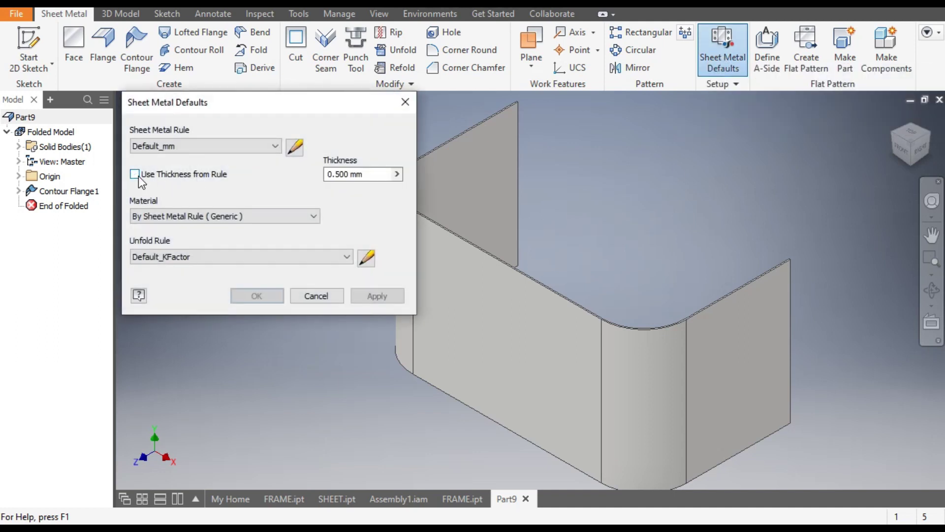
{"action": "left_click_drag", "start_coordinate": [379, 174], "coordinate": [326, 181]}
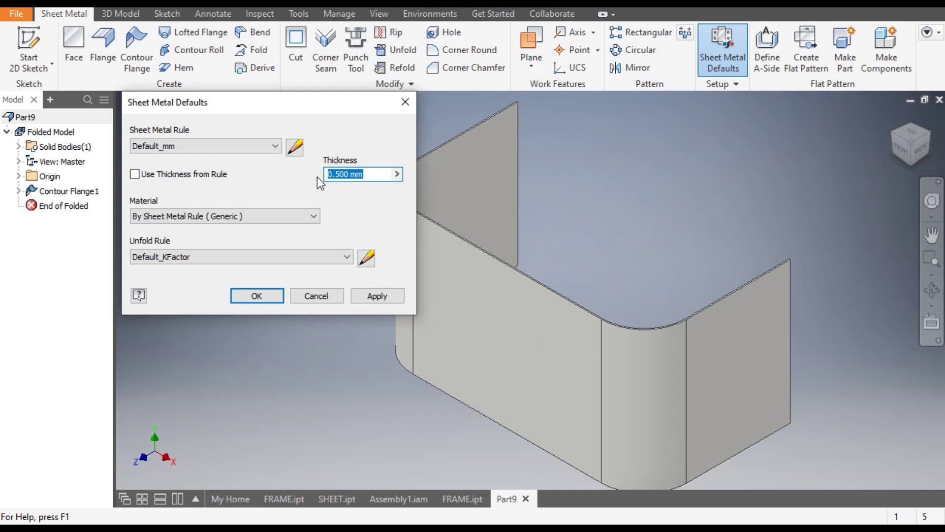
{"action": "type", "text": "2"}
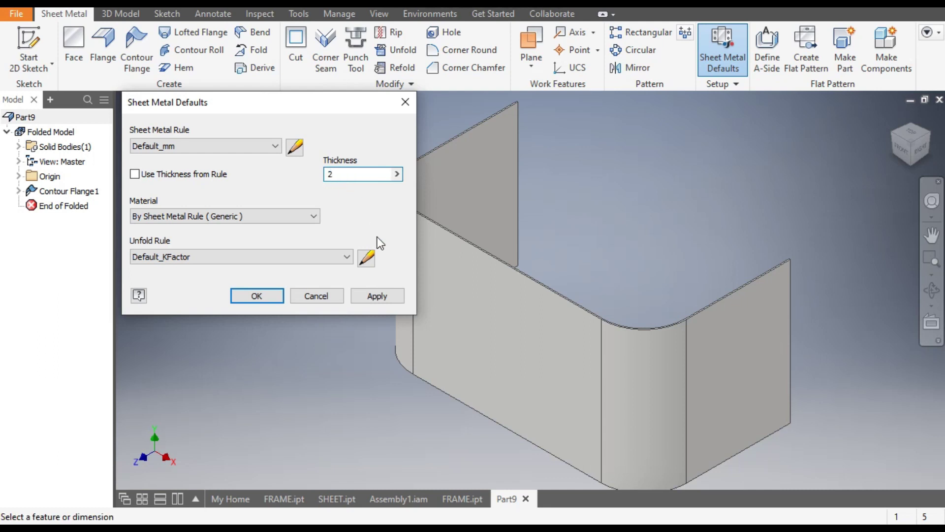
{"action": "left_click", "coordinate": [377, 296]}
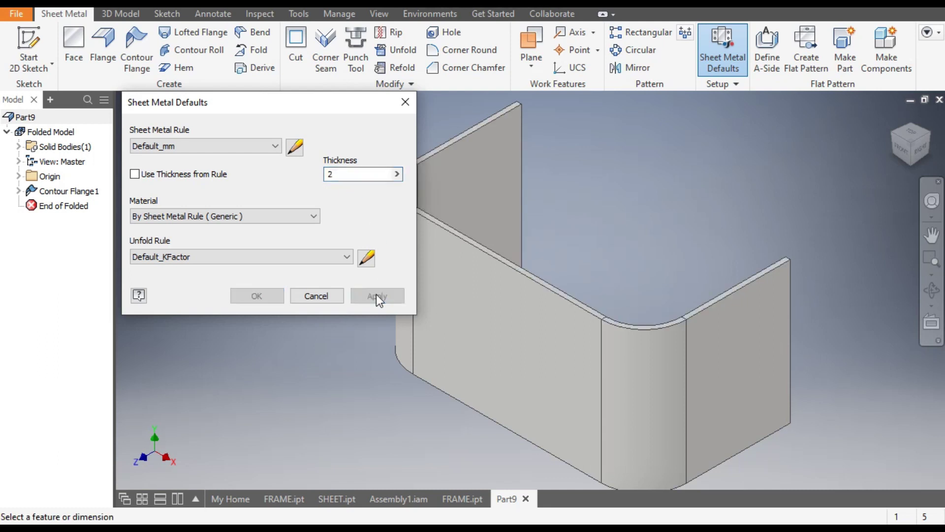
{"action": "left_click", "coordinate": [315, 296]}
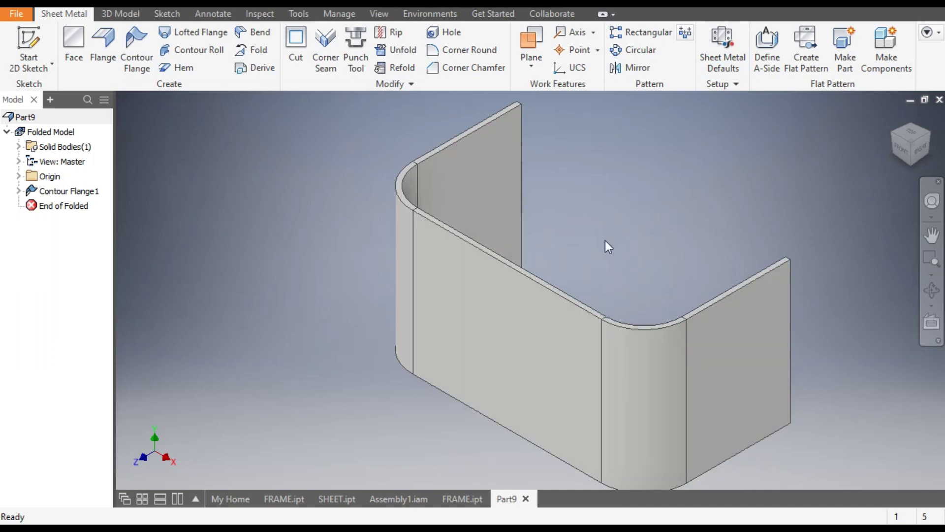
Unfold all bends of the contour flange, keeping the wide middle face as the stationary reference
{"action": "left_click", "coordinate": [337, 499]}
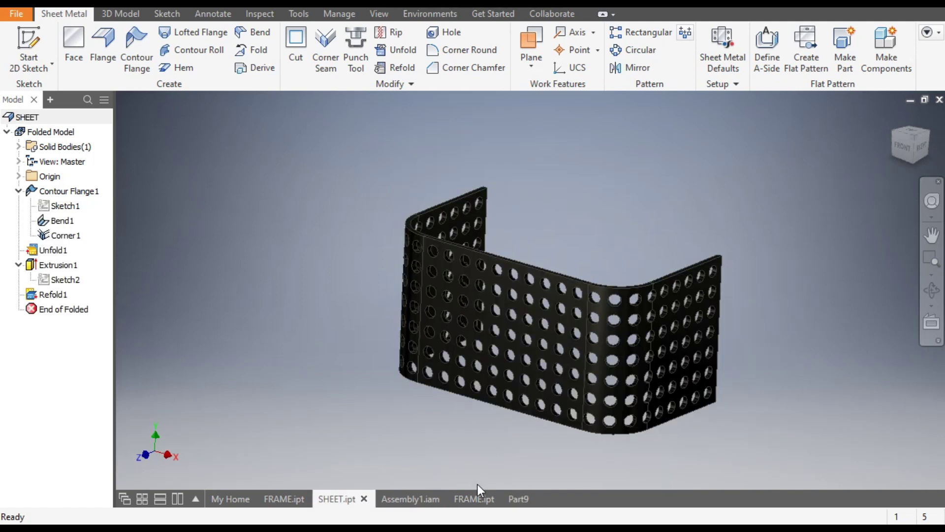
{"action": "left_click", "coordinate": [518, 498]}
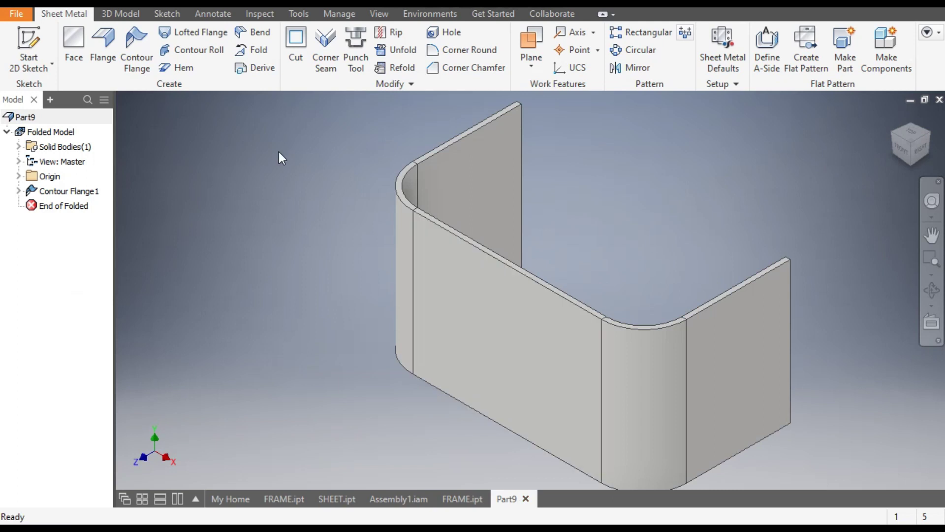
{"action": "left_click", "coordinate": [399, 54]}
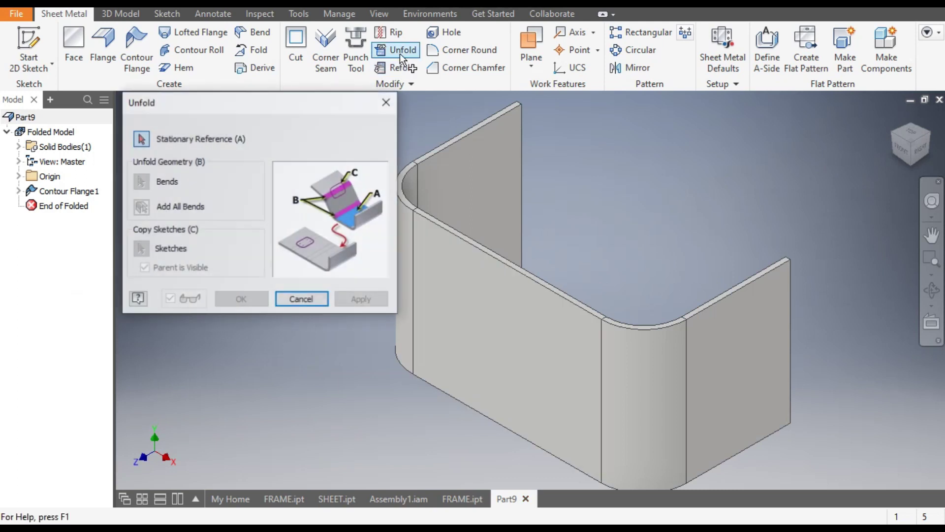
{"action": "left_click", "coordinate": [527, 309]}
{"action": "left_click", "coordinate": [527, 309]}
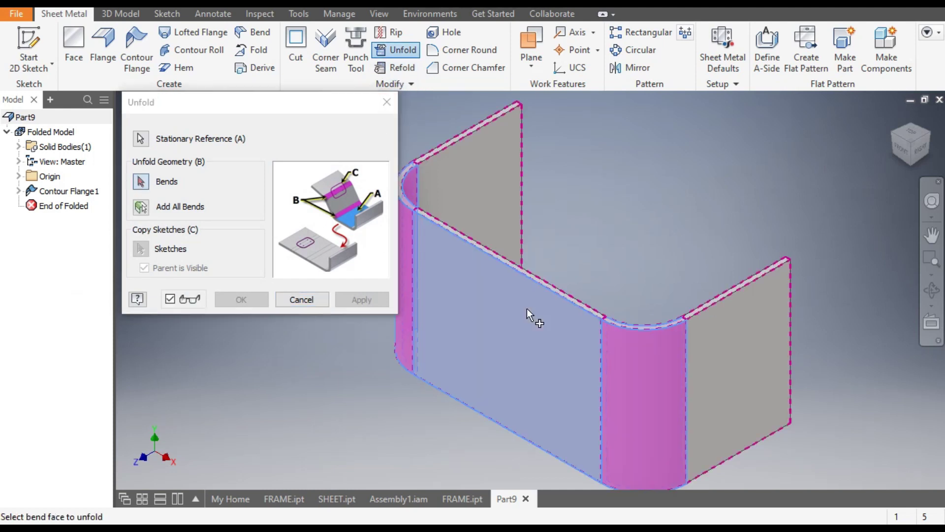
{"action": "left_click", "coordinate": [142, 207]}
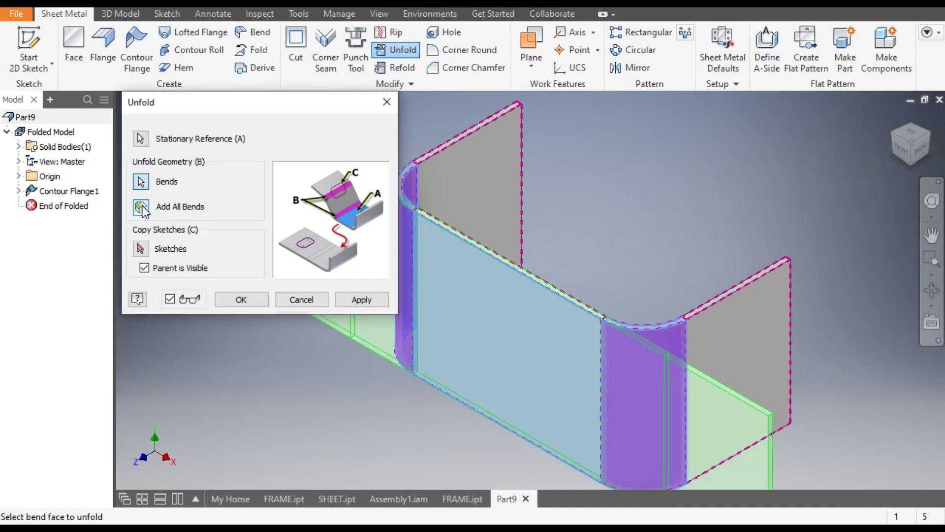
{"action": "left_click", "coordinate": [241, 299]}
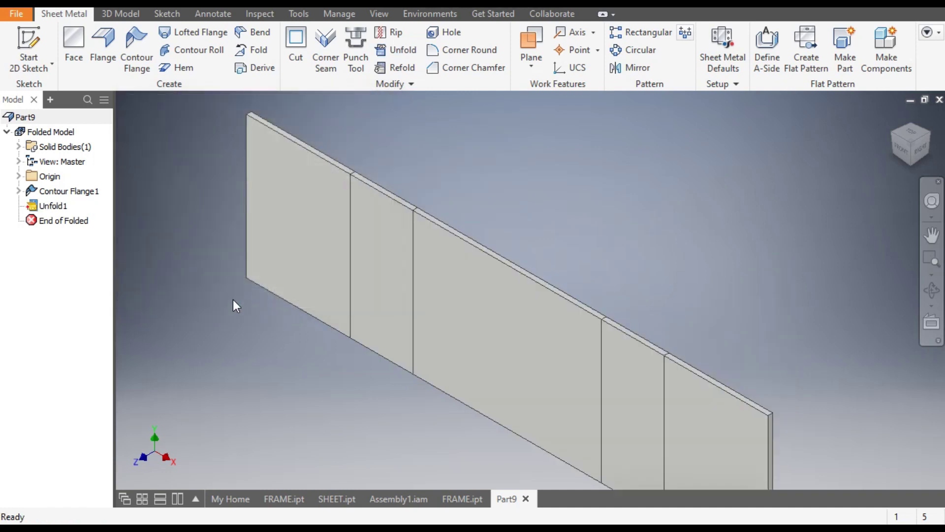
Start a new sketch on the middle face of the unfolded sheet
{"action": "key", "text": "F2"}
{"action": "left_click_drag", "start_coordinate": [479, 216], "coordinate": [477, 179]}
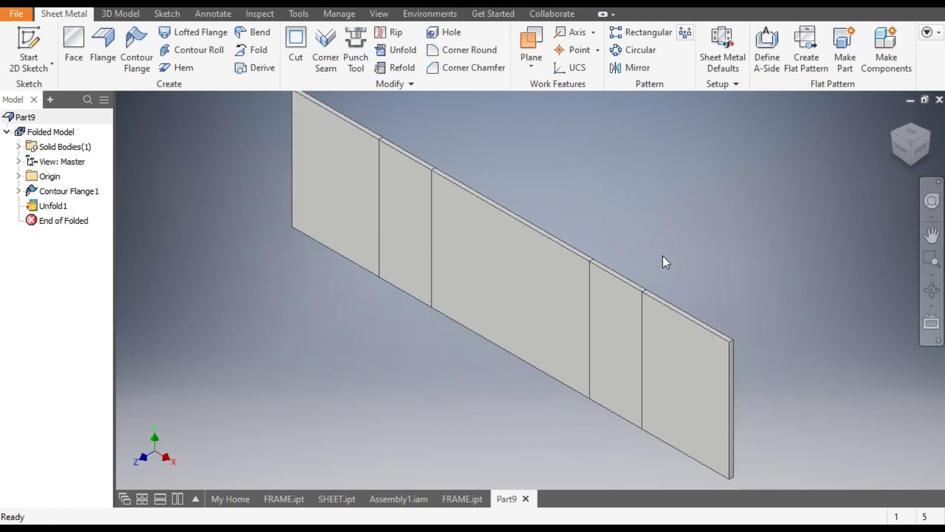
{"action": "left_click", "coordinate": [466, 250]}
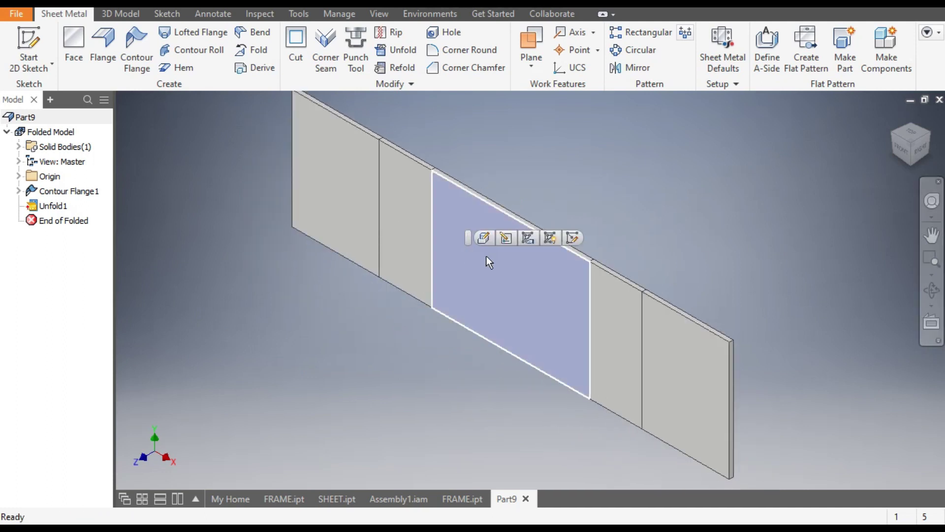
{"action": "left_click", "coordinate": [577, 240]}
{"action": "key", "text": "F2"}
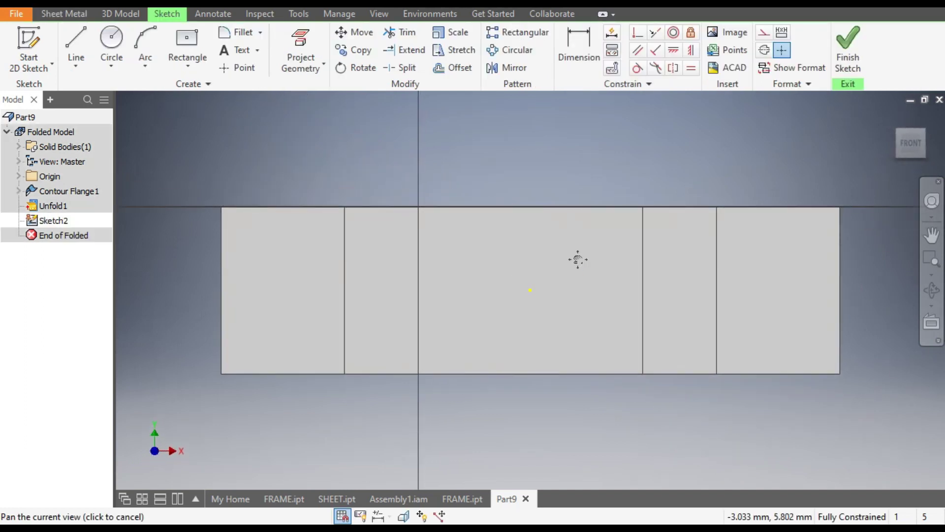
{"action": "left_click_drag", "start_coordinate": [577, 259], "coordinate": [692, 225]}
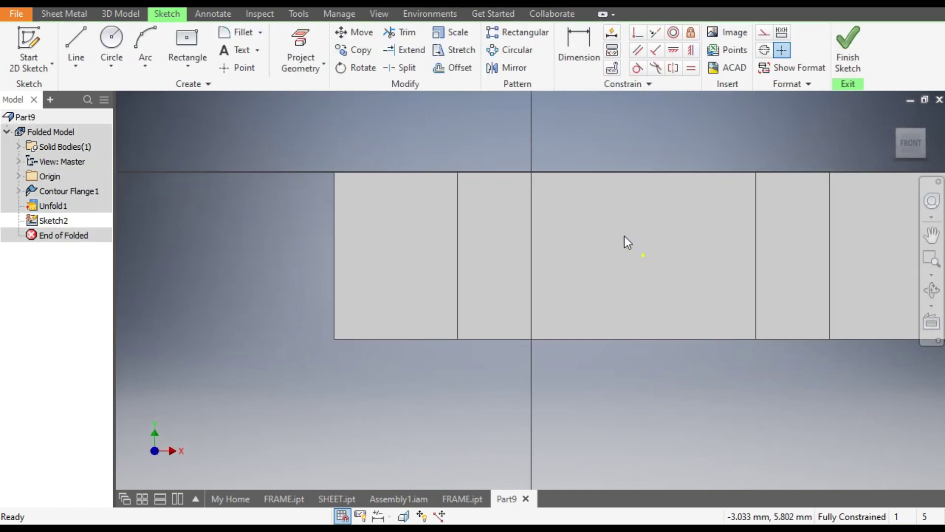
Sketch a circle with a 5 mm diameter near the upper left corner of the unfolded sheet
{"action": "left_click", "coordinate": [110, 40]}
{"action": "scroll", "coordinate": [330, 186], "scroll_direction": "up", "scroll_amount": 3}
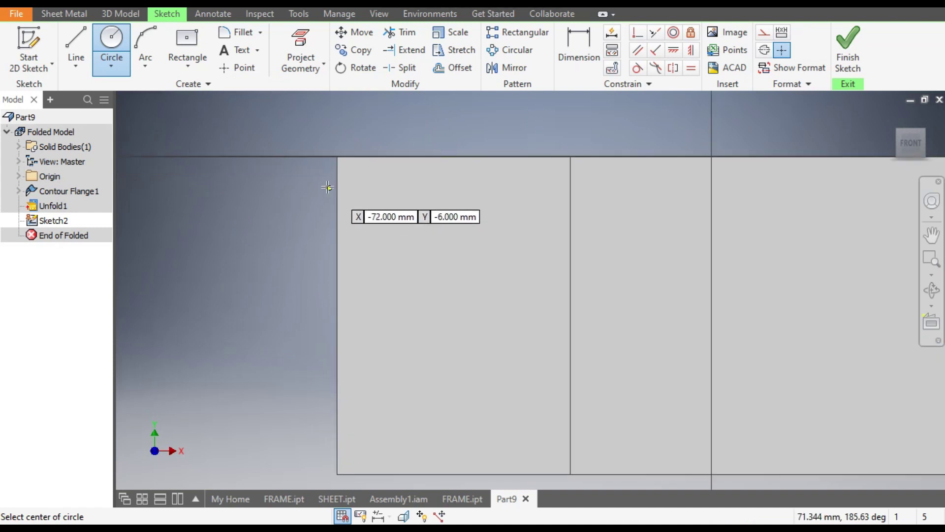
{"action": "left_click", "coordinate": [372, 183]}
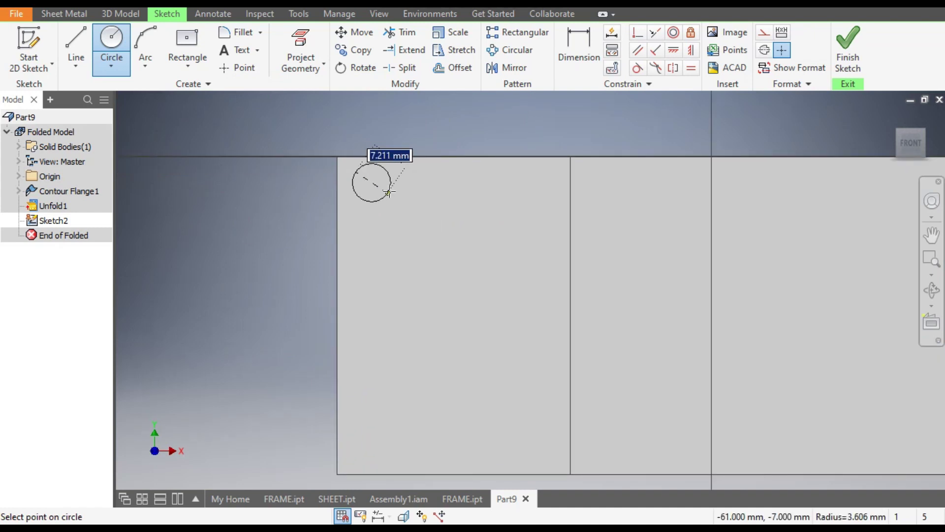
{"action": "left_click", "coordinate": [388, 192]}
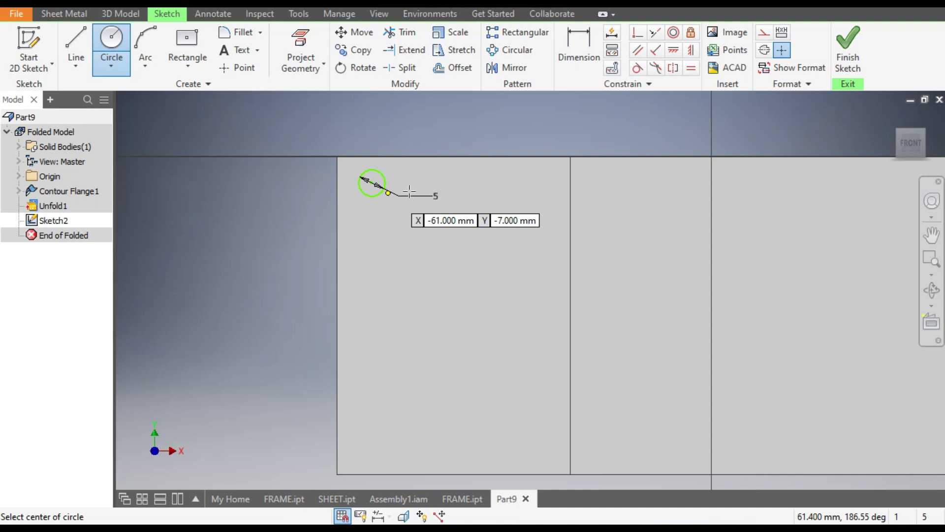
Dimension the circle's center 5 mm from the sheet's upper edge and 5 mm from its left edge
{"action": "left_click", "coordinate": [579, 50]}
{"action": "left_click", "coordinate": [455, 156]}
{"action": "left_click", "coordinate": [371, 182]}
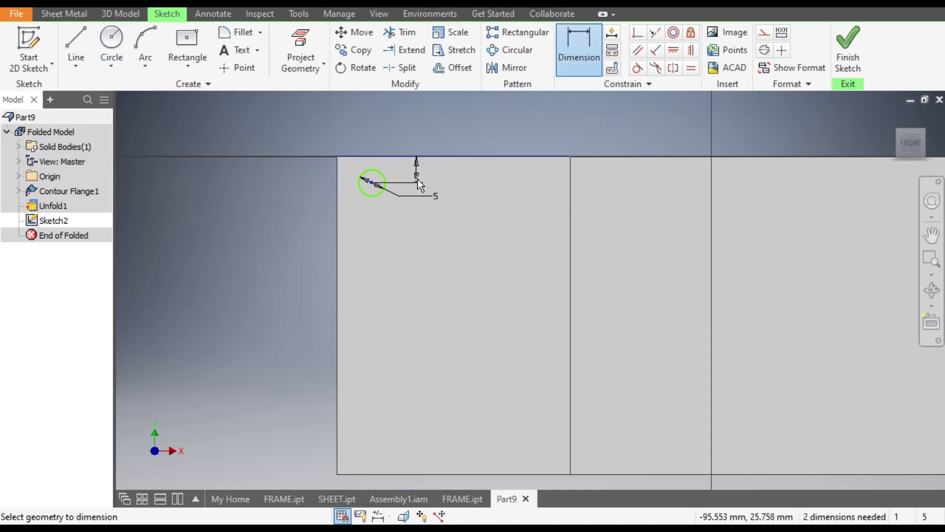
{"action": "left_click", "coordinate": [417, 179]}
{"action": "left_click", "coordinate": [467, 234]}
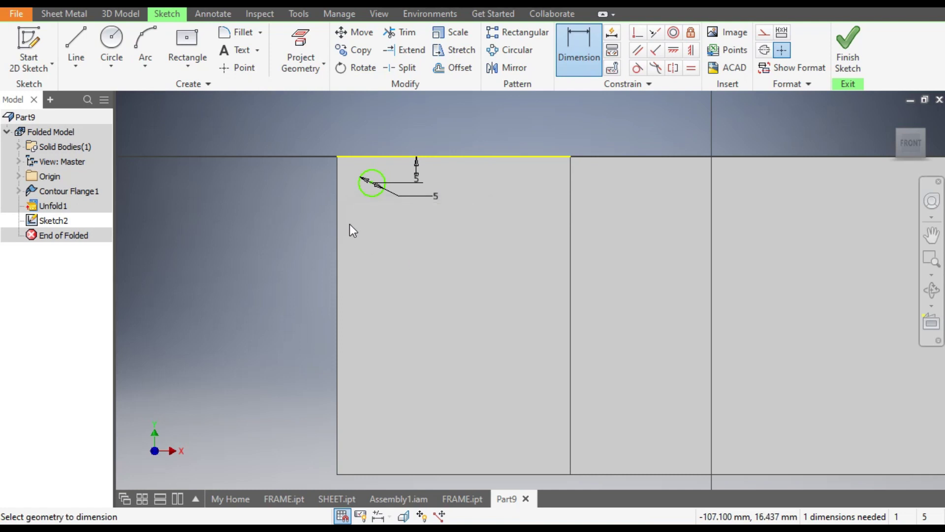
{"action": "left_click", "coordinate": [338, 220]}
{"action": "left_click", "coordinate": [372, 183]}
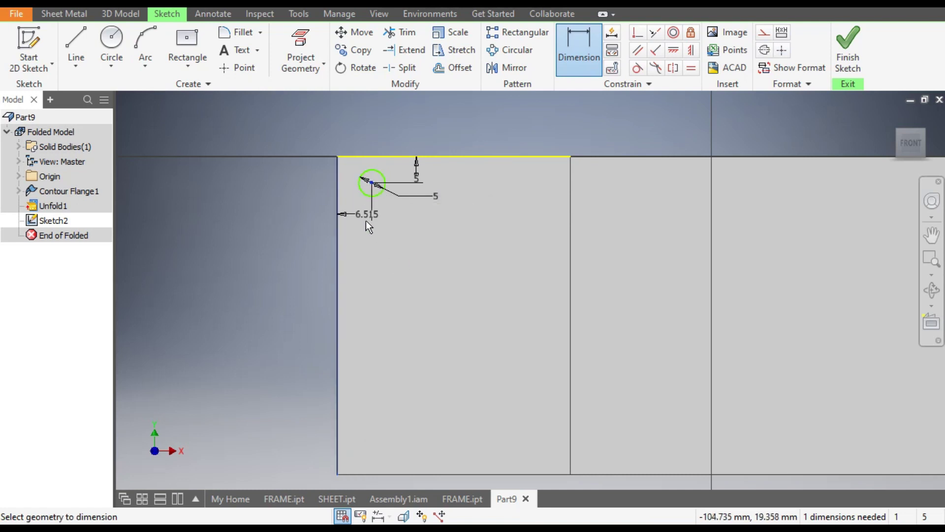
{"action": "left_click", "coordinate": [364, 226]}
{"action": "type", "text": "5"}
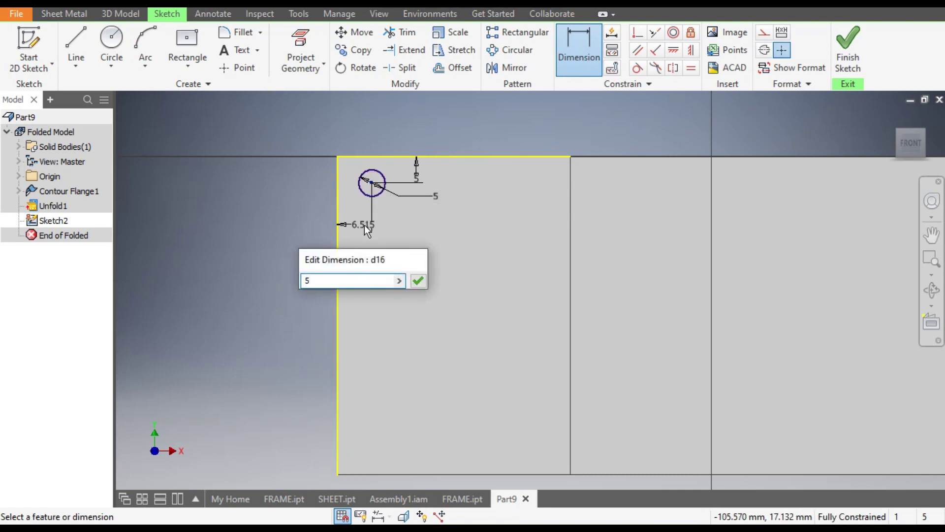
{"action": "key", "text": "Return"}
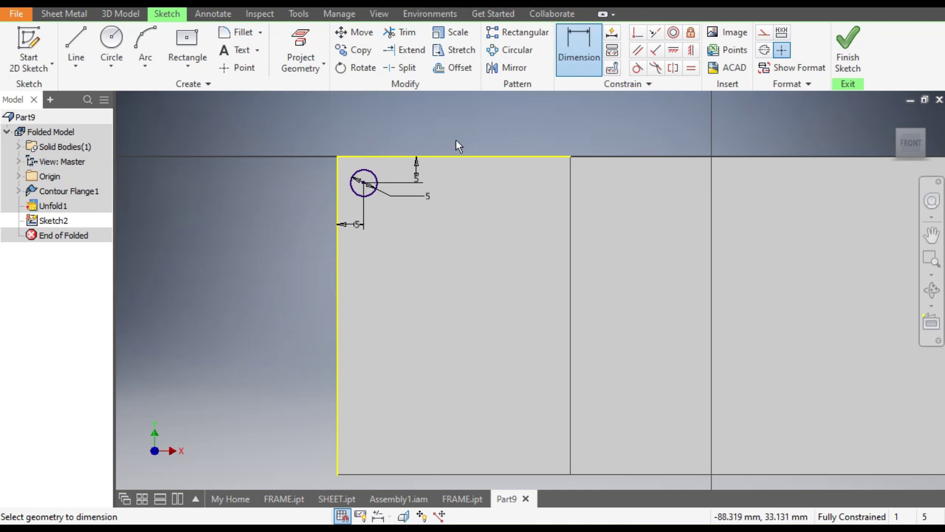
Start a rectangular pattern of the 5 mm circle along the sheet's upper edge with 28 instances spaced 7.8 mm apart
{"action": "left_click", "coordinate": [531, 38]}
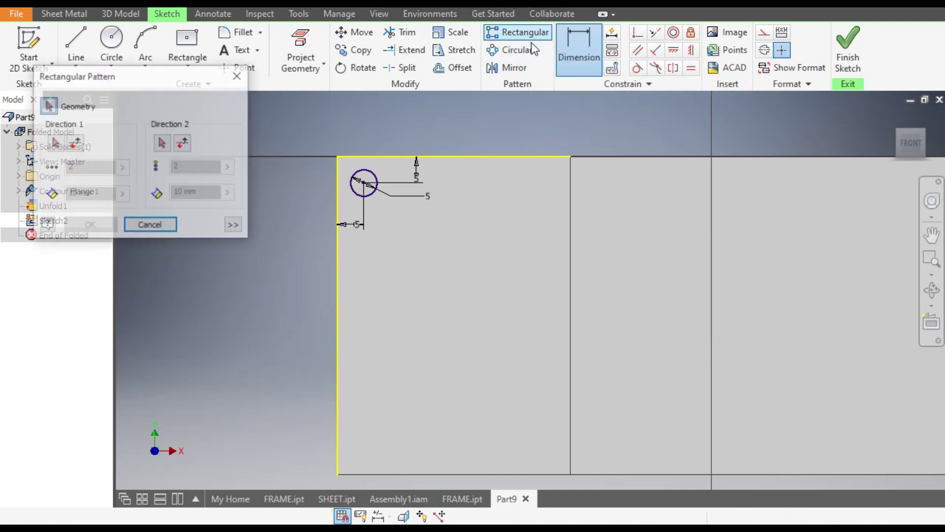
{"action": "left_click", "coordinate": [373, 175]}
{"action": "scroll", "coordinate": [423, 172], "scroll_direction": "down", "scroll_amount": 5}
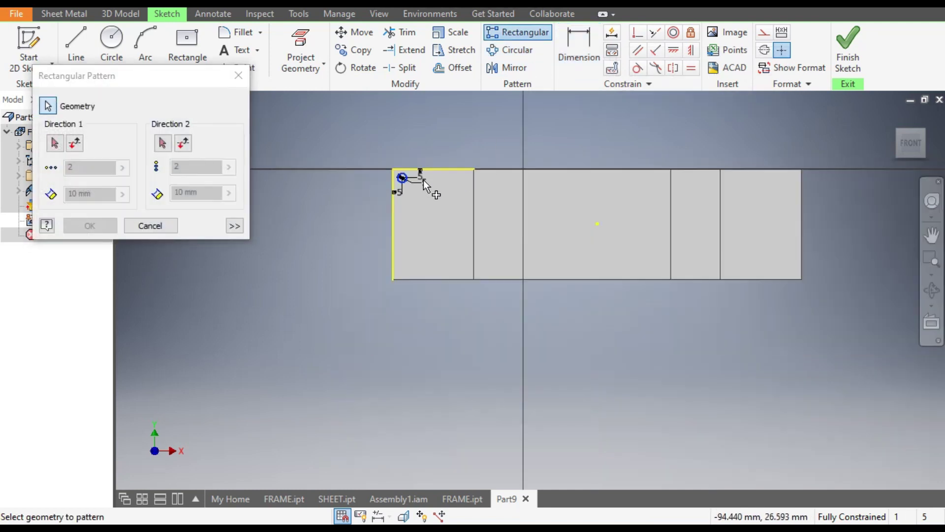
{"action": "left_click", "coordinate": [54, 144]}
{"action": "left_click", "coordinate": [53, 143]}
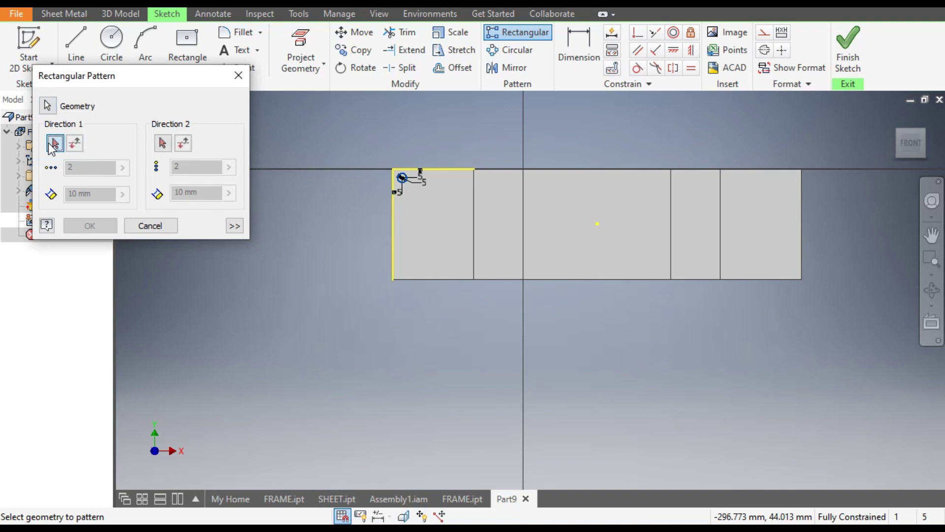
{"action": "left_click", "coordinate": [452, 169]}
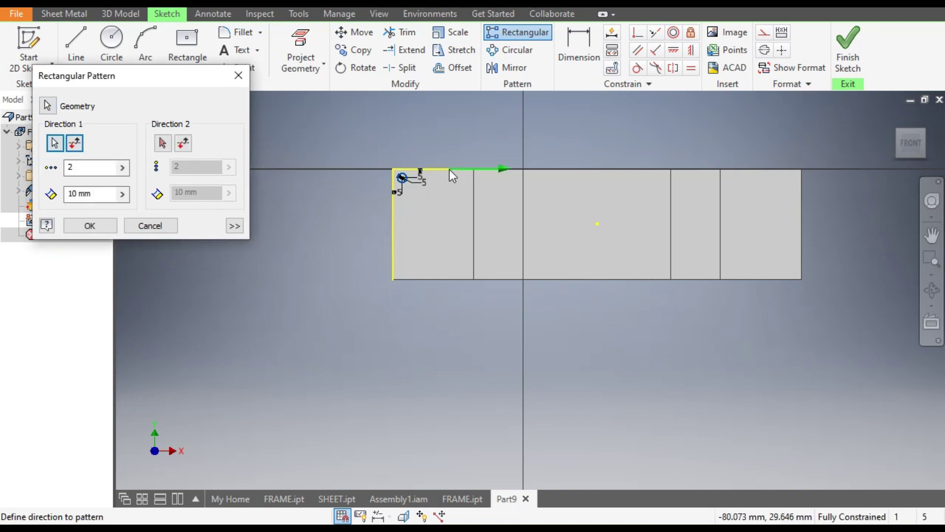
{"action": "double_click", "coordinate": [84, 167]}
{"action": "type", "text": "8"}
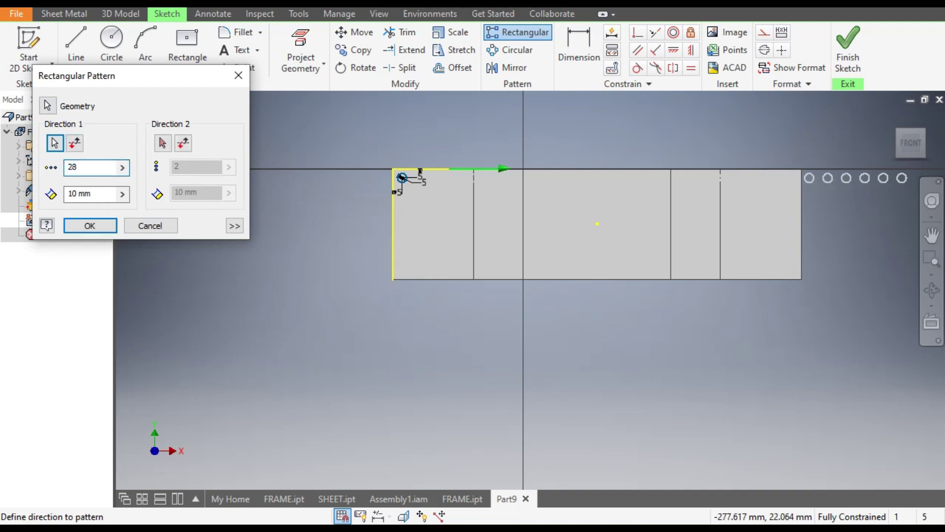
{"action": "double_click", "coordinate": [92, 195]}
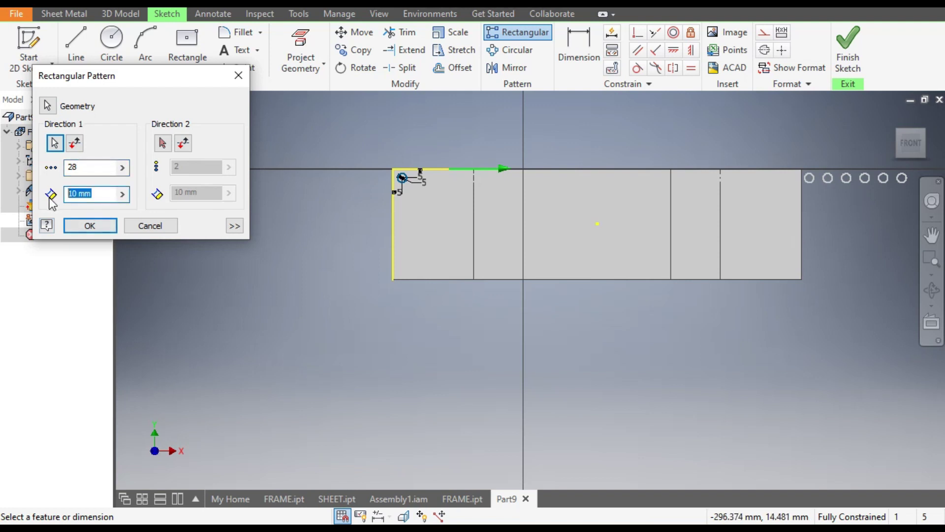
{"action": "type", "text": "7"}
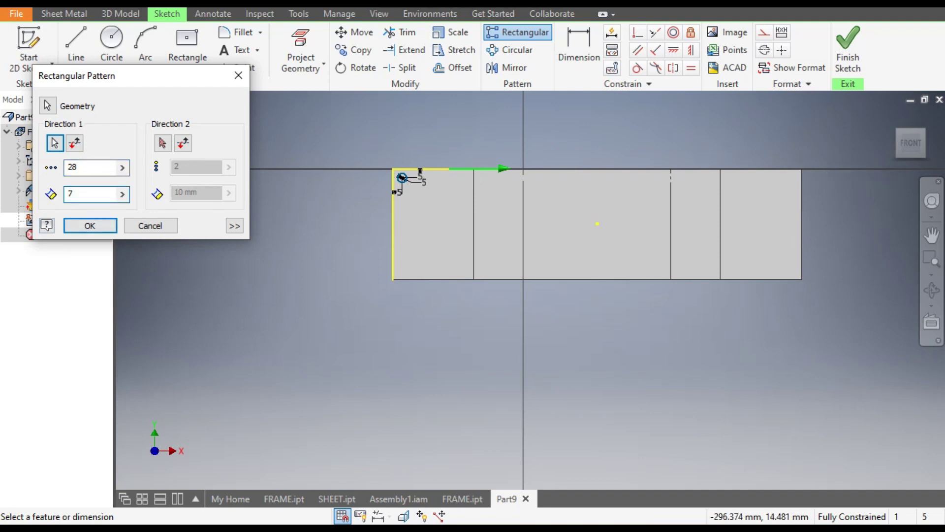
{"action": "type", "text": ".8"}
Set the pattern's second direction downward along the sheet's left edge with 7 rows spaced 8.3 mm apart, and create the pattern
{"action": "left_click", "coordinate": [162, 143]}
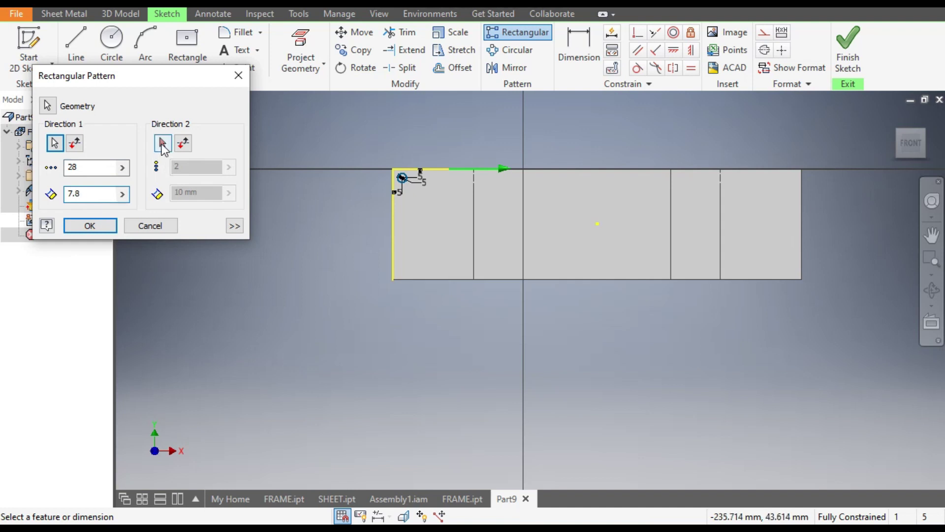
{"action": "left_click", "coordinate": [391, 225]}
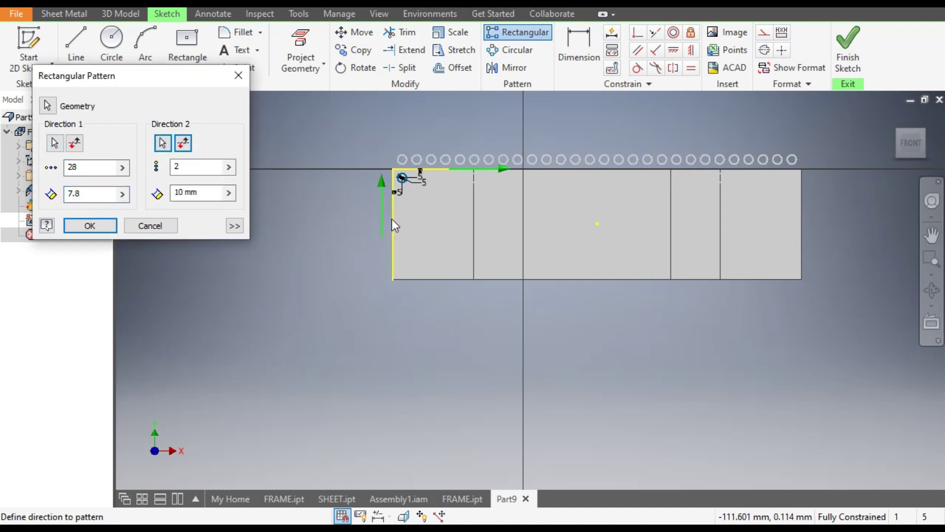
{"action": "left_click", "coordinate": [183, 144]}
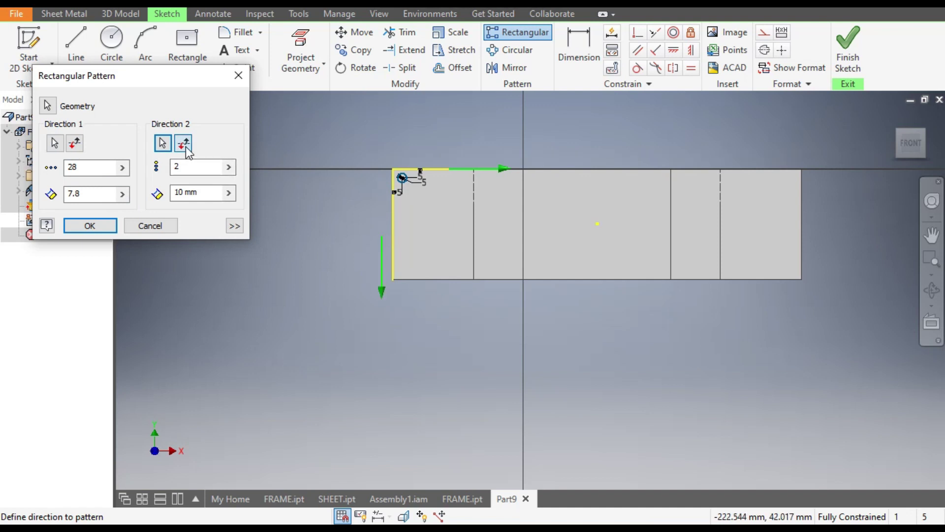
{"action": "left_click", "coordinate": [178, 168]}
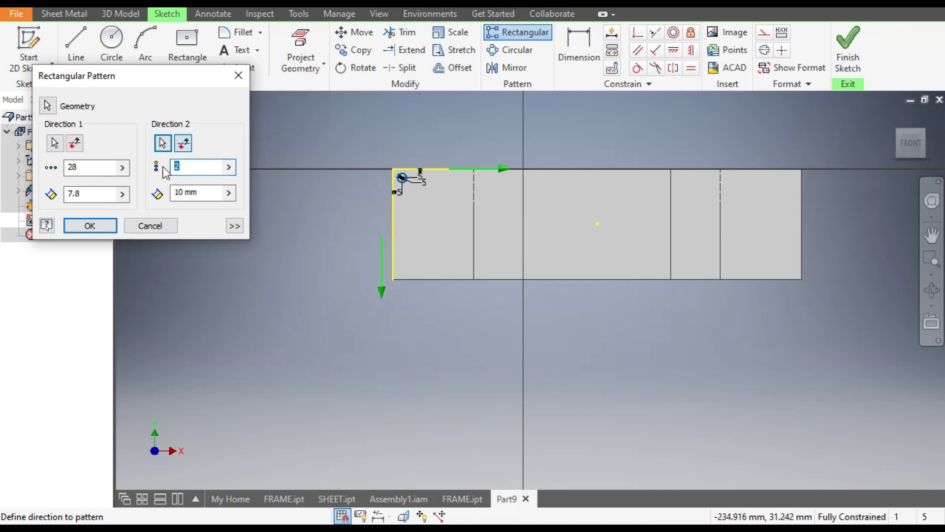
{"action": "type", "text": "7"}
{"action": "key", "text": "Tab"}
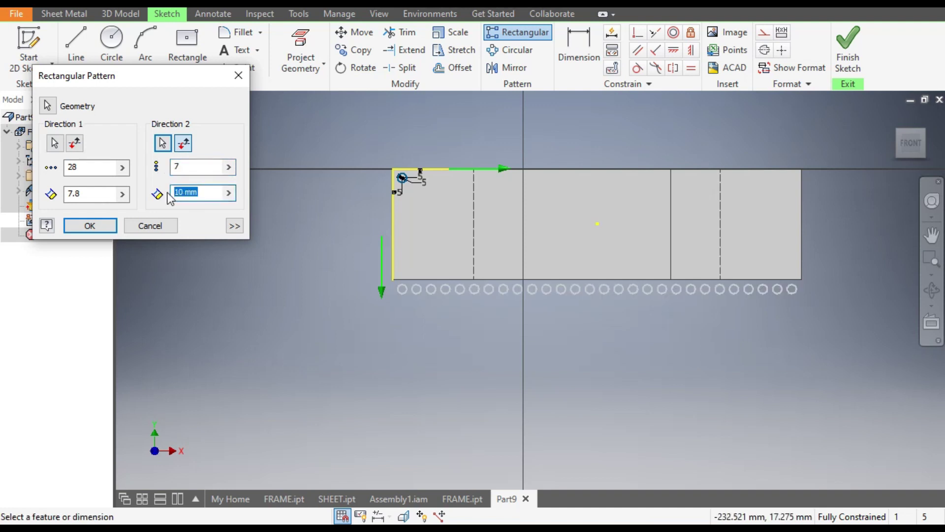
{"action": "type", "text": "8."}
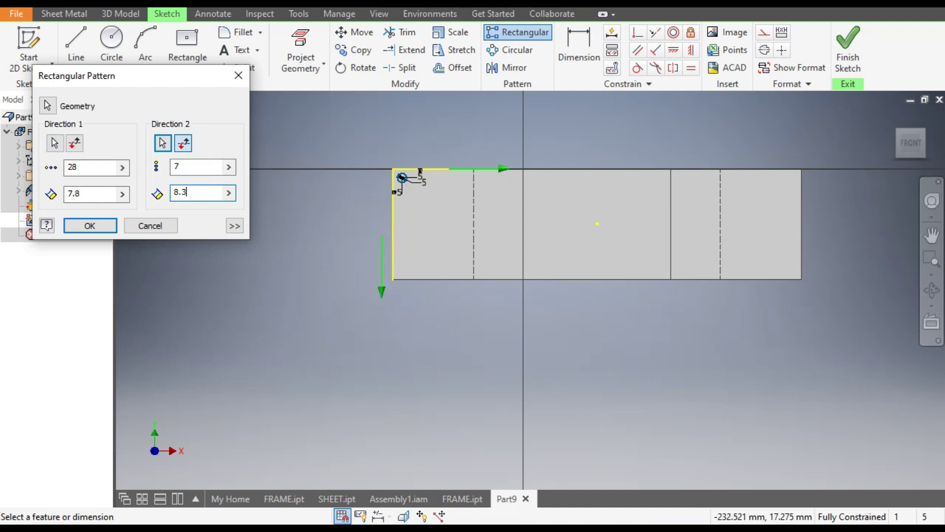
{"action": "type", "text": "3"}
{"action": "left_click", "coordinate": [94, 225]}
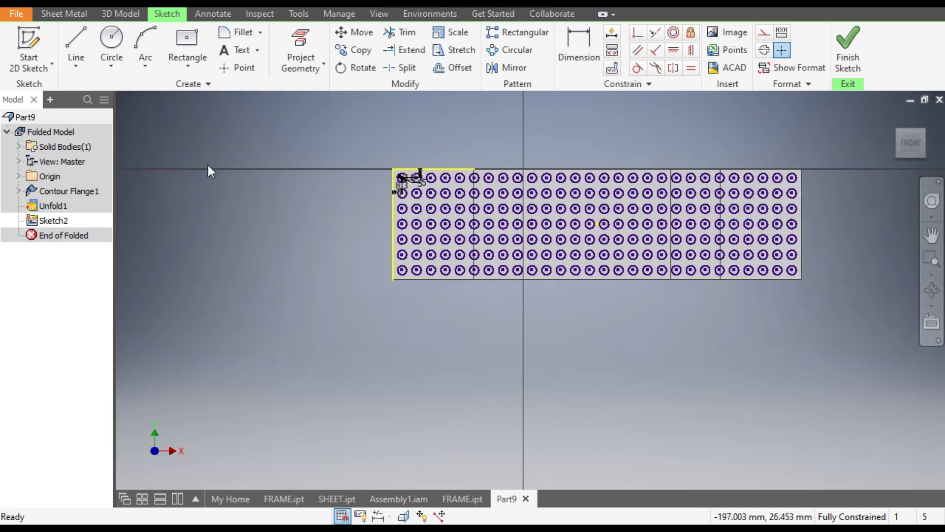
Extrude all the patterned circles as a 10 mm cut through the unfolded sheet
{"action": "left_click", "coordinate": [120, 20]}
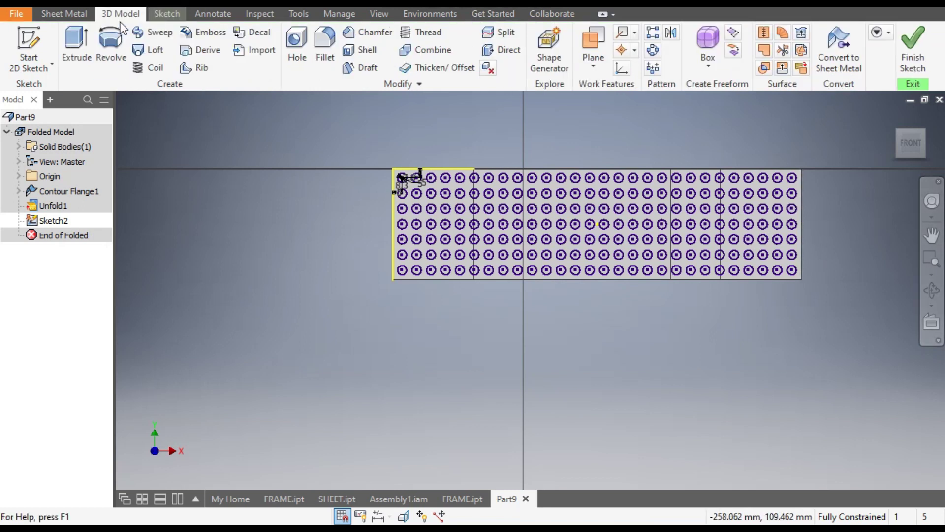
{"action": "left_click", "coordinate": [73, 44]}
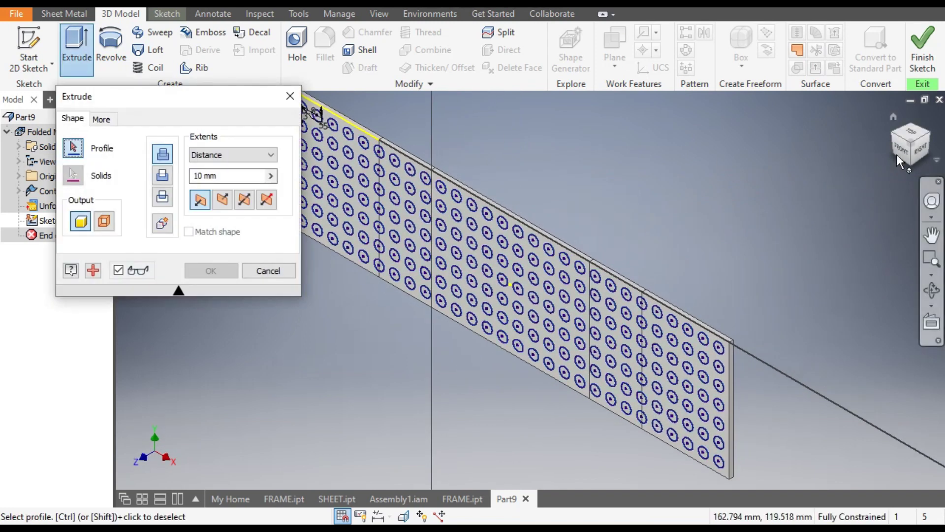
{"action": "left_click", "coordinate": [898, 149]}
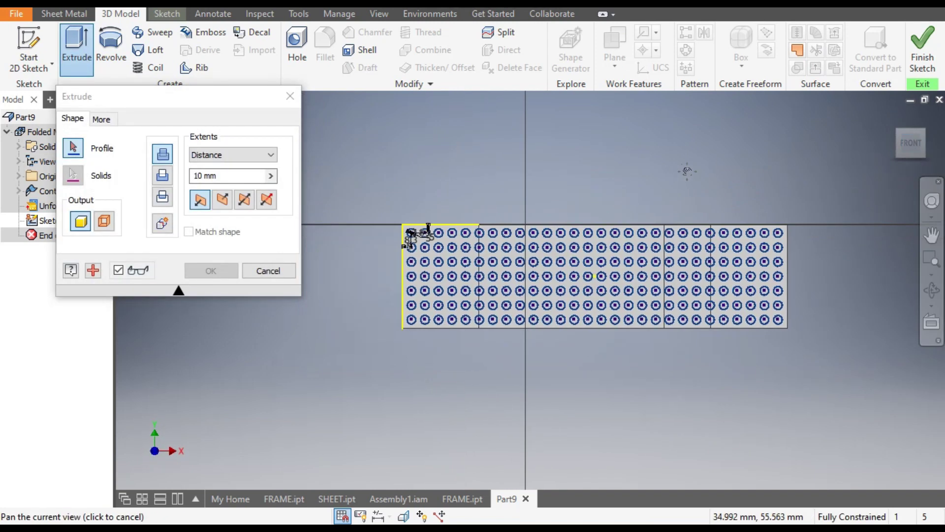
{"action": "left_click_drag", "start_coordinate": [687, 171], "coordinate": [721, 160]}
{"action": "left_click_drag", "start_coordinate": [507, 347], "coordinate": [428, 365]}
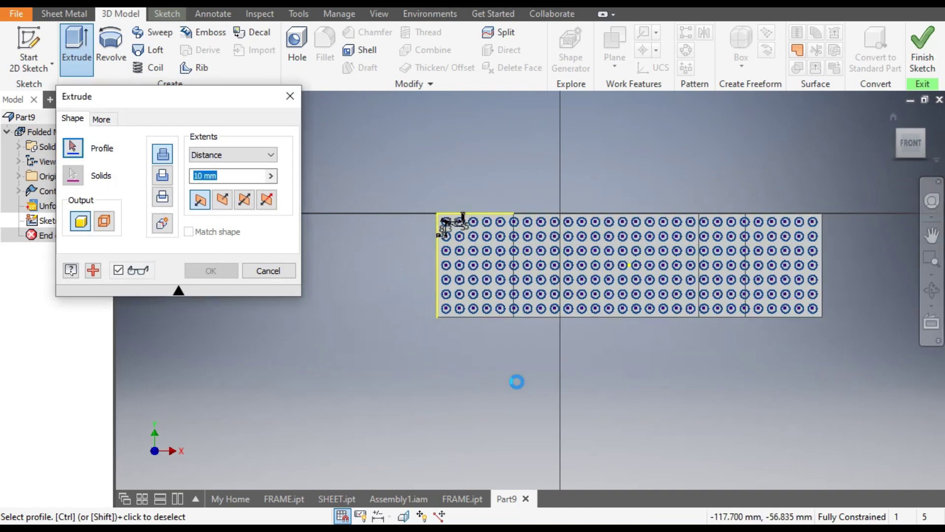
{"action": "left_click", "coordinate": [893, 133]}
{"action": "scroll", "coordinate": [772, 264], "scroll_direction": "down", "scroll_amount": 1}
{"action": "middle_click_drag", "start_coordinate": [720, 296], "coordinate": [778, 303]}
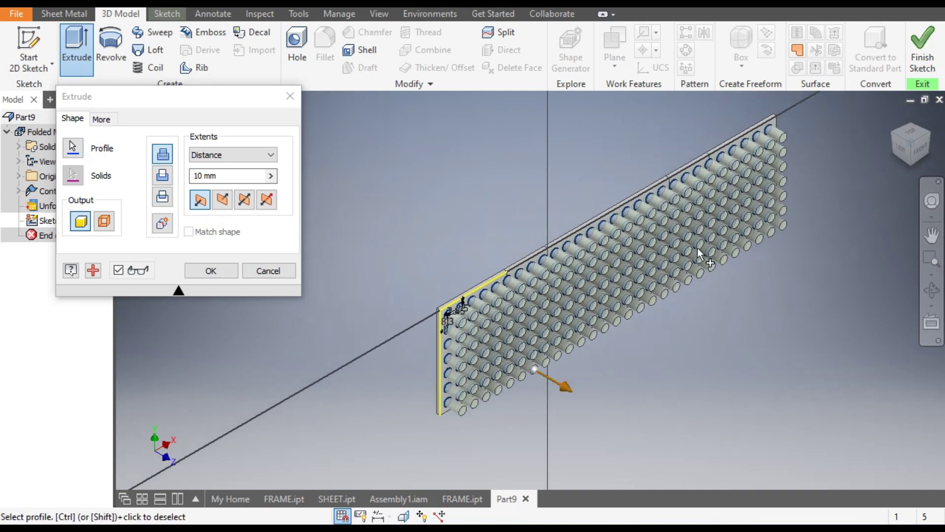
{"action": "left_click", "coordinate": [163, 175]}
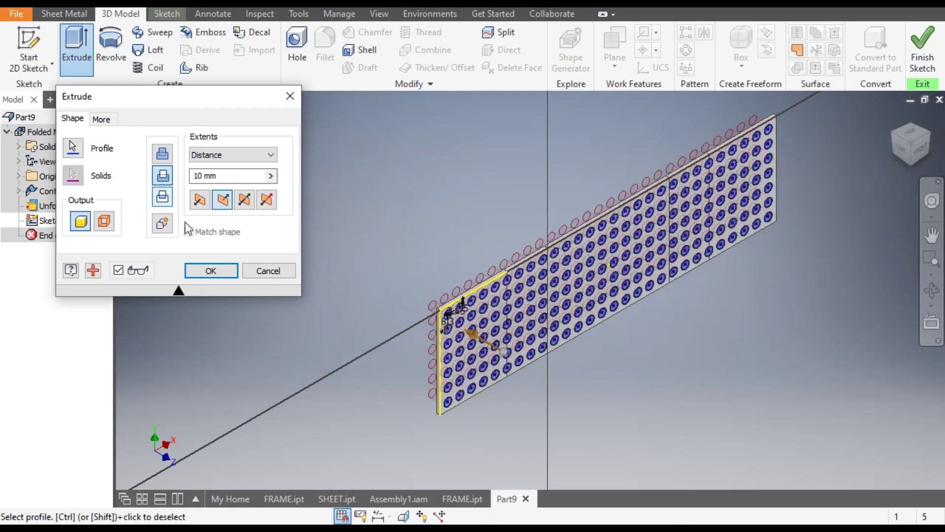
{"action": "left_click", "coordinate": [205, 271]}
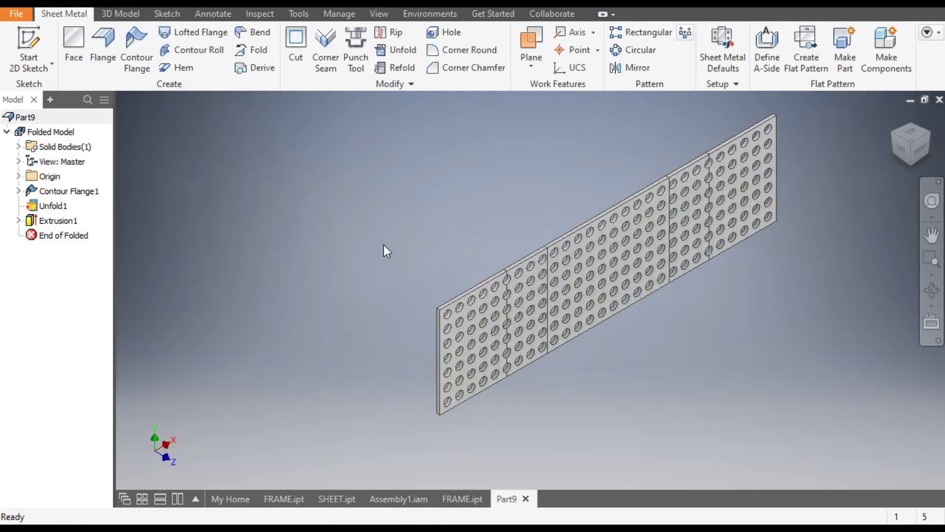
Refold all bends of the perforated sheet, using the wide middle face as the stationary reference
{"action": "left_click", "coordinate": [920, 148]}
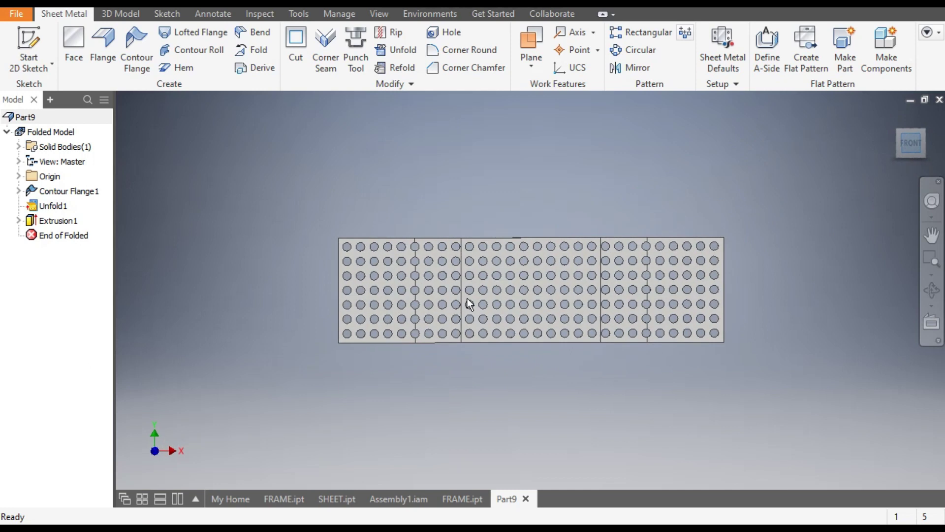
{"action": "scroll", "coordinate": [590, 204], "scroll_direction": "down", "scroll_amount": 4}
{"action": "middle_click_drag", "start_coordinate": [589, 203], "coordinate": [590, 136]}
{"action": "scroll", "coordinate": [590, 136], "scroll_direction": "up", "scroll_amount": 2}
{"action": "middle_click_drag", "start_coordinate": [590, 135], "coordinate": [639, 161]}
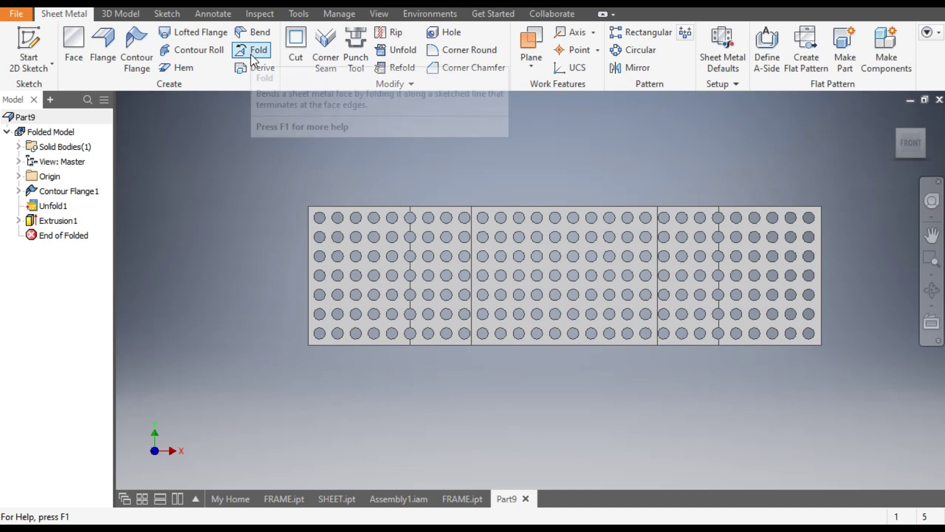
{"action": "left_click", "coordinate": [401, 70]}
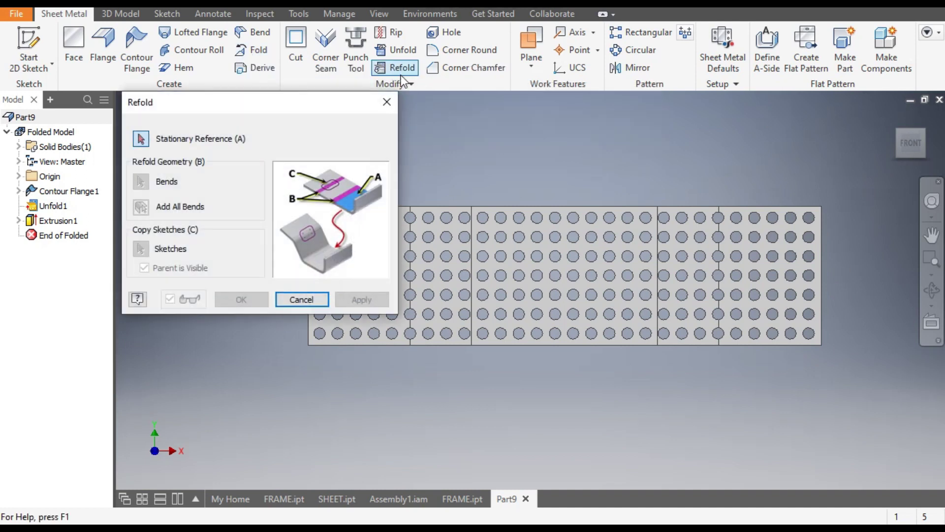
{"action": "left_click", "coordinate": [545, 222]}
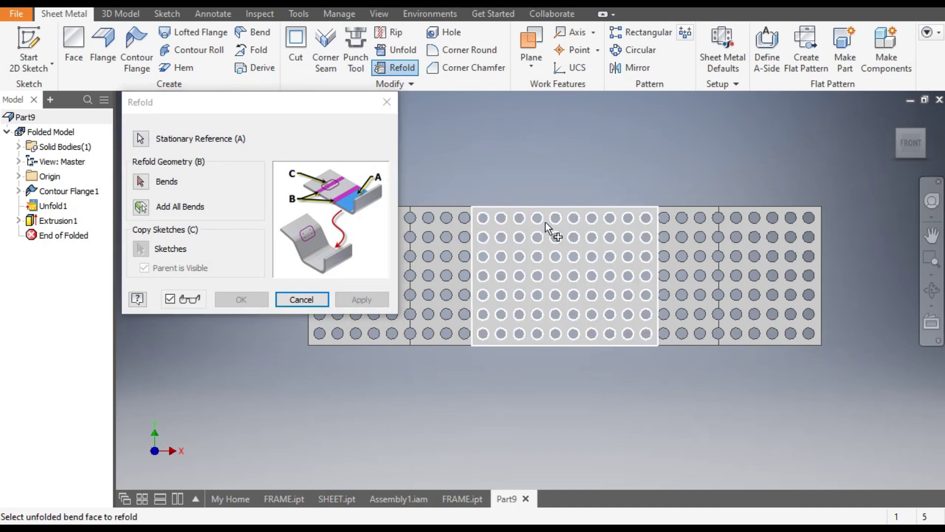
{"action": "middle_click_drag", "start_coordinate": [603, 147], "coordinate": [667, 151]}
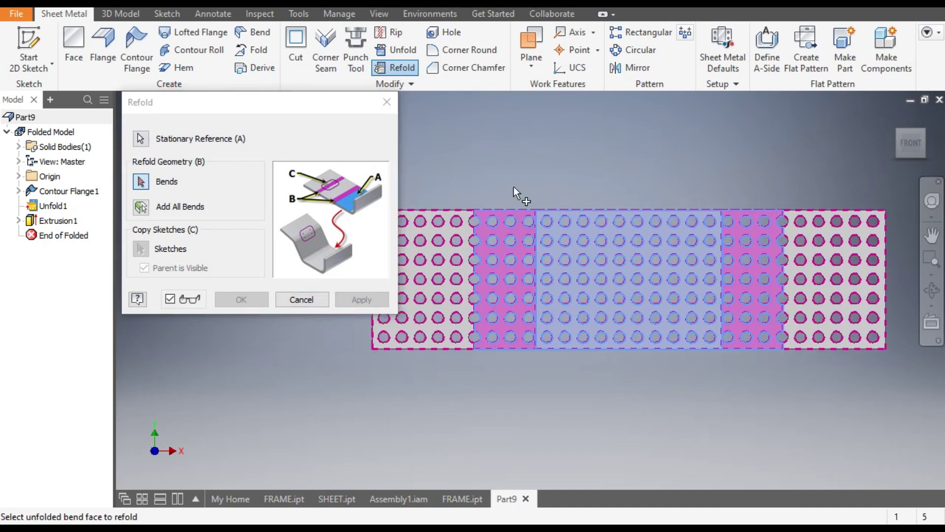
{"action": "left_click", "coordinate": [141, 210]}
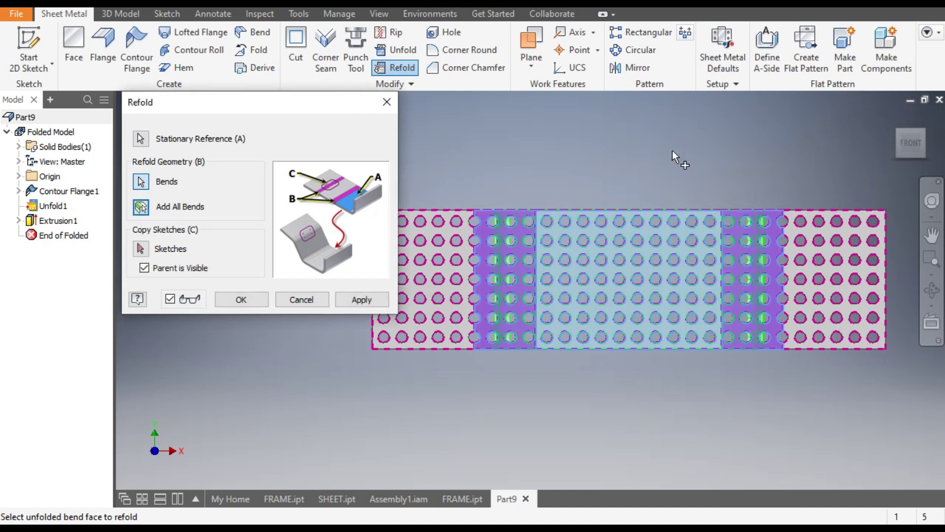
{"action": "left_click", "coordinate": [895, 117]}
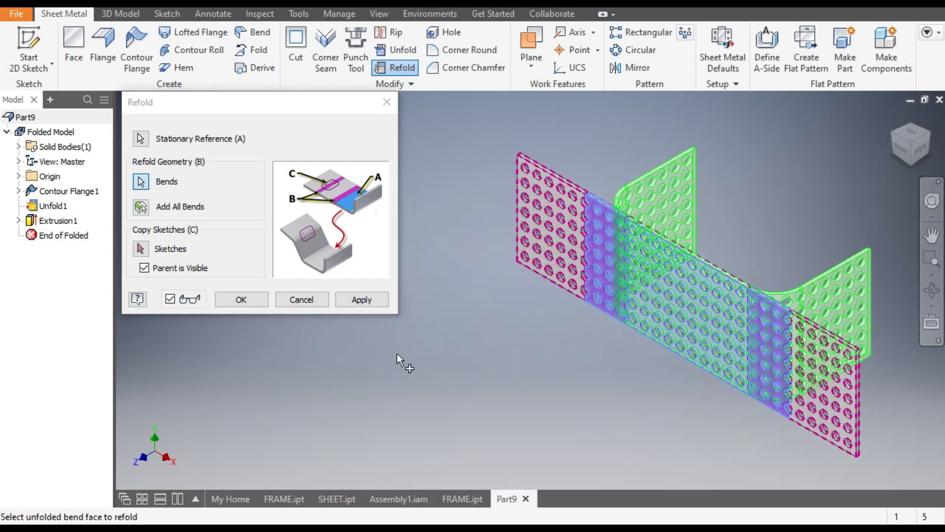
{"action": "left_click", "coordinate": [239, 299]}
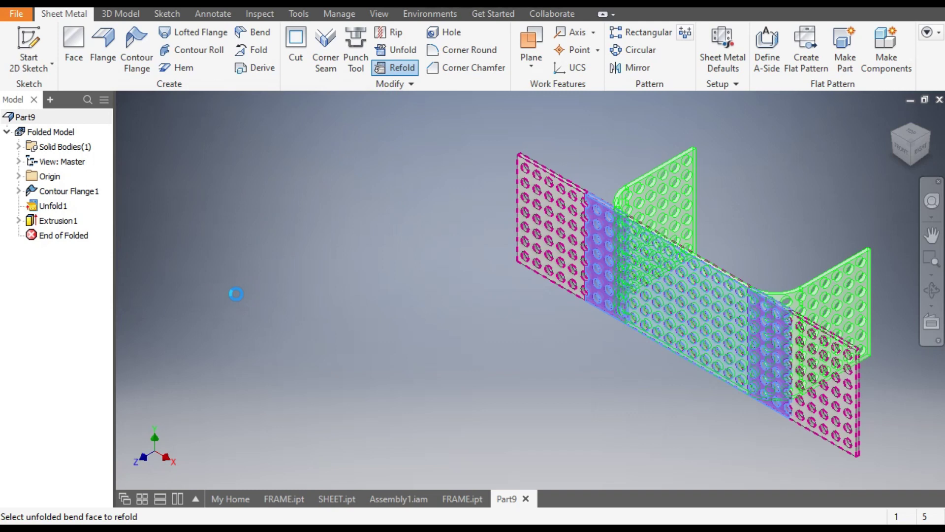
Apply the Gunmetal appearance from the Inventor Material Library to the perforated cover
{"action": "middle_click_drag", "start_coordinate": [602, 250], "coordinate": [444, 272]}
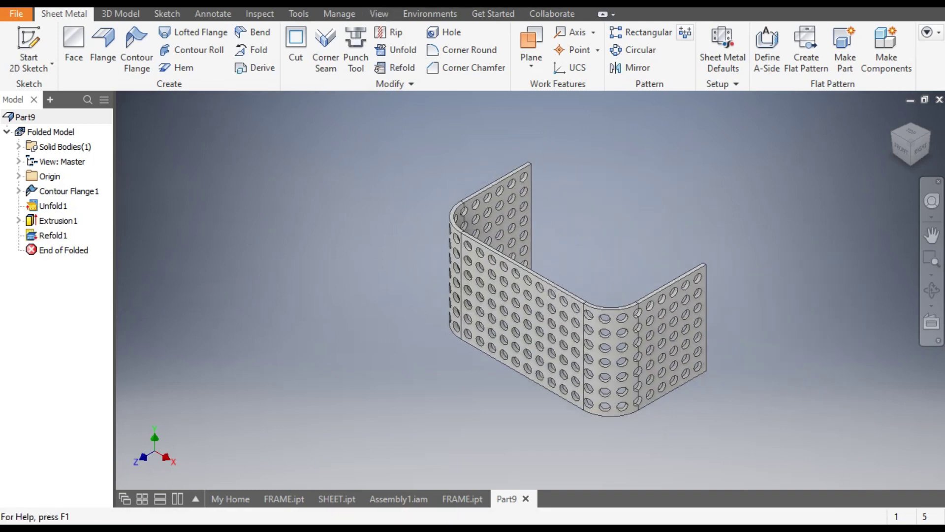
{"action": "scroll", "coordinate": [400, 246], "scroll_direction": "up", "scroll_amount": 5}
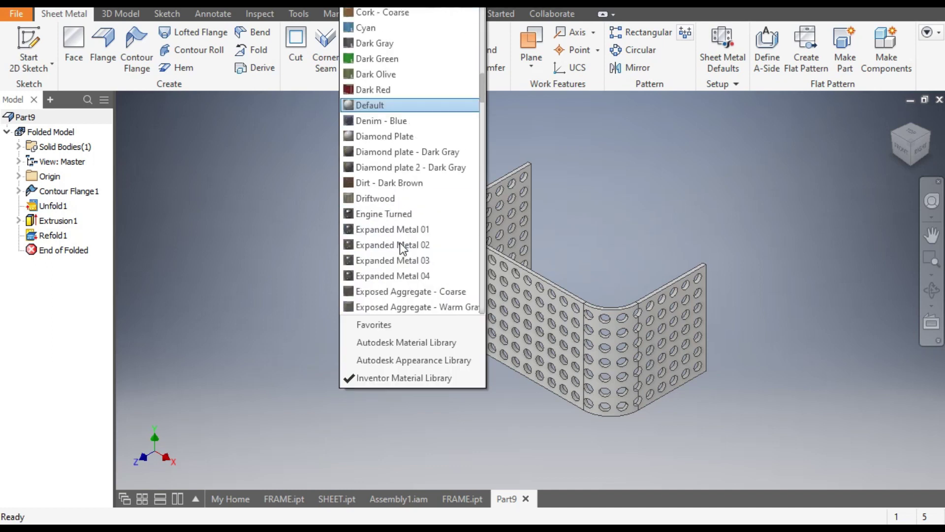
{"action": "scroll", "coordinate": [400, 244], "scroll_direction": "down", "scroll_amount": 10}
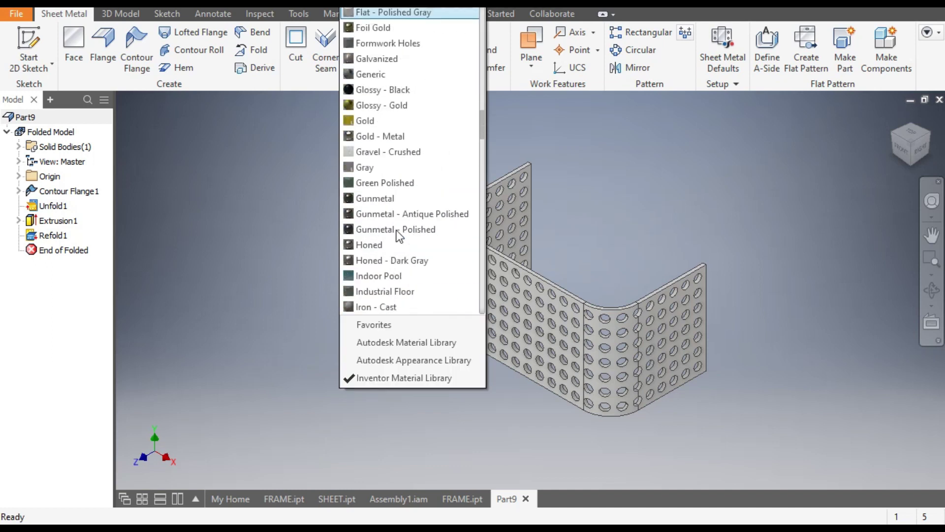
{"action": "left_click", "coordinate": [391, 198]}
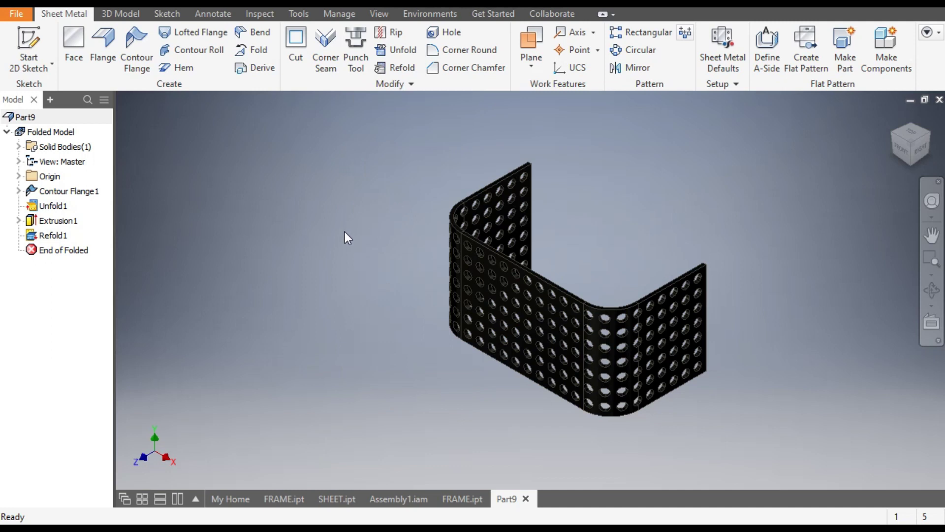
Save the perforated cover part as SHEET in the ASSY folder
{"action": "scroll", "coordinate": [636, 402], "scroll_direction": "down", "scroll_amount": 5}
{"action": "scroll", "coordinate": [437, 416], "scroll_direction": "up", "scroll_amount": 4}
{"action": "middle_click_drag", "start_coordinate": [490, 413], "coordinate": [565, 390]}
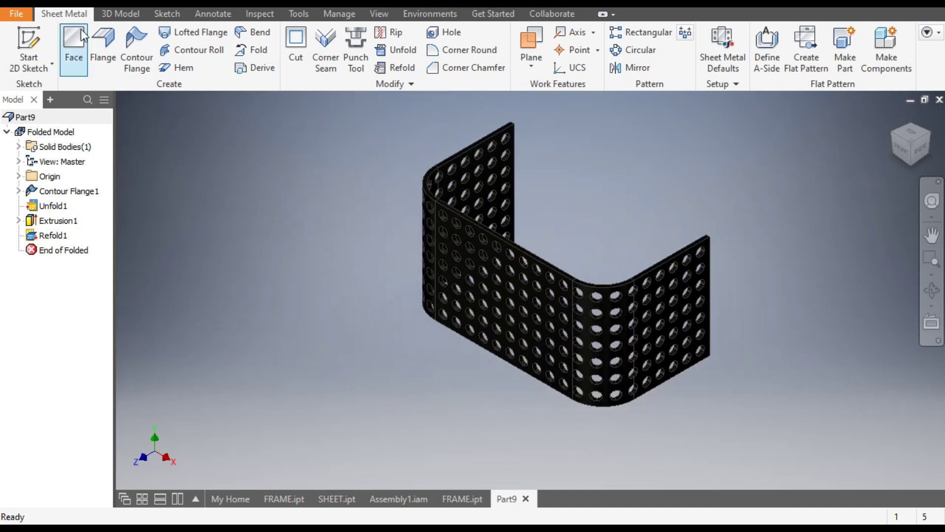
{"action": "left_click", "coordinate": [76, 6]}
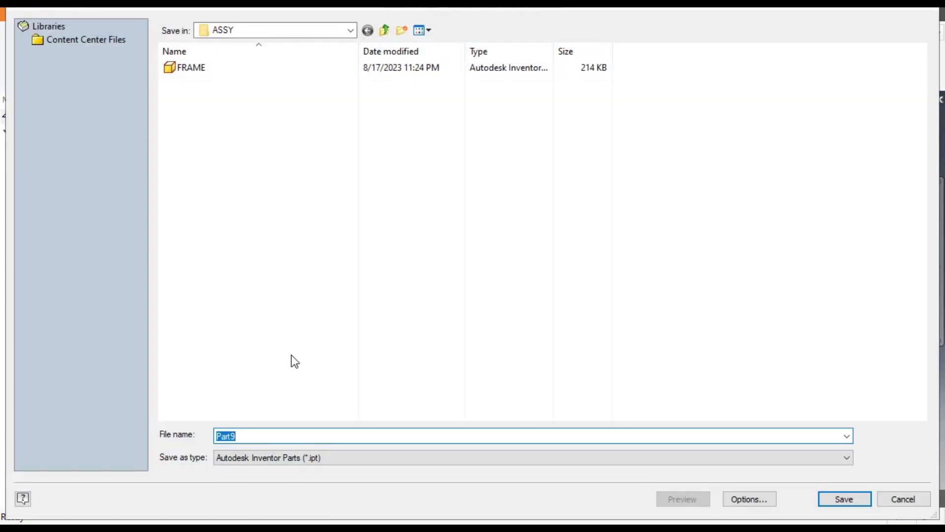
{"action": "type", "text": "SHEET"}
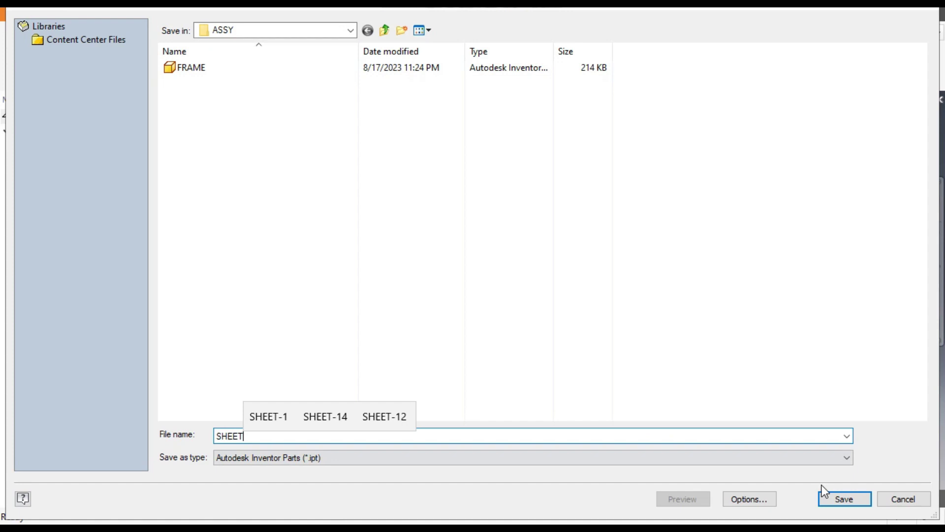
{"action": "left_click", "coordinate": [858, 504]}
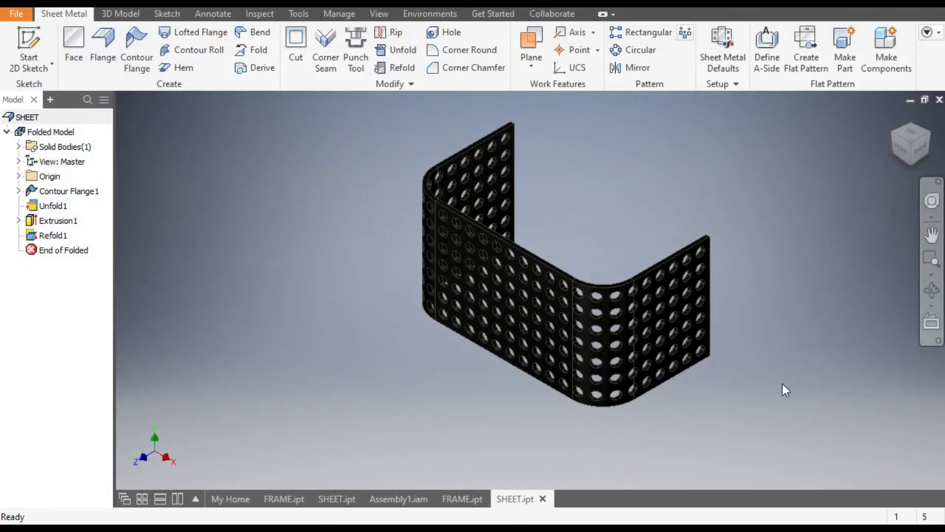
Create a new assembly file from the metric Standard (mm).iam template
{"action": "key", "text": "ctrl+n"}
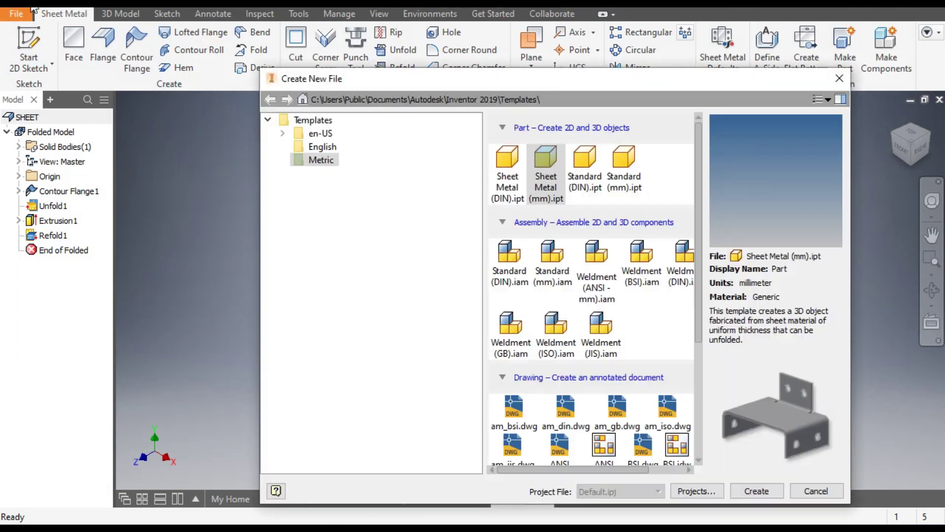
{"action": "left_click", "coordinate": [548, 257]}
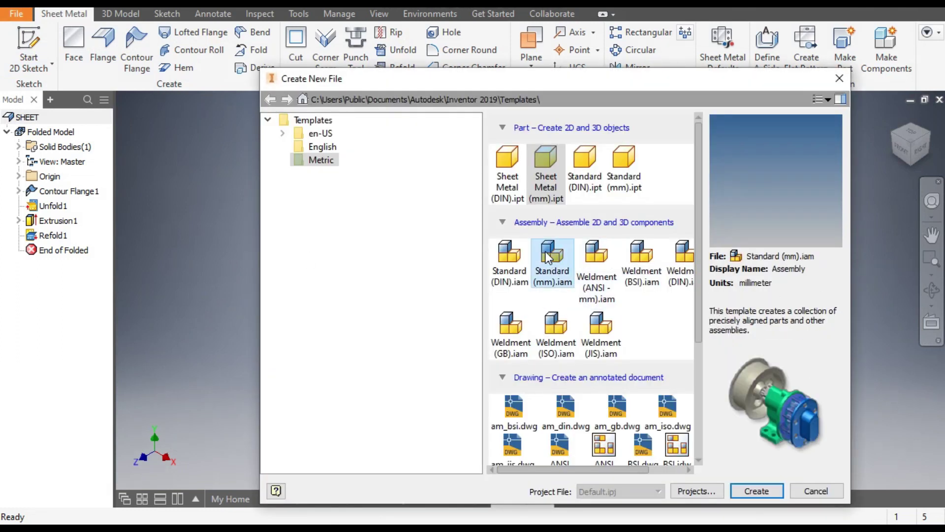
{"action": "left_click", "coordinate": [753, 491]}
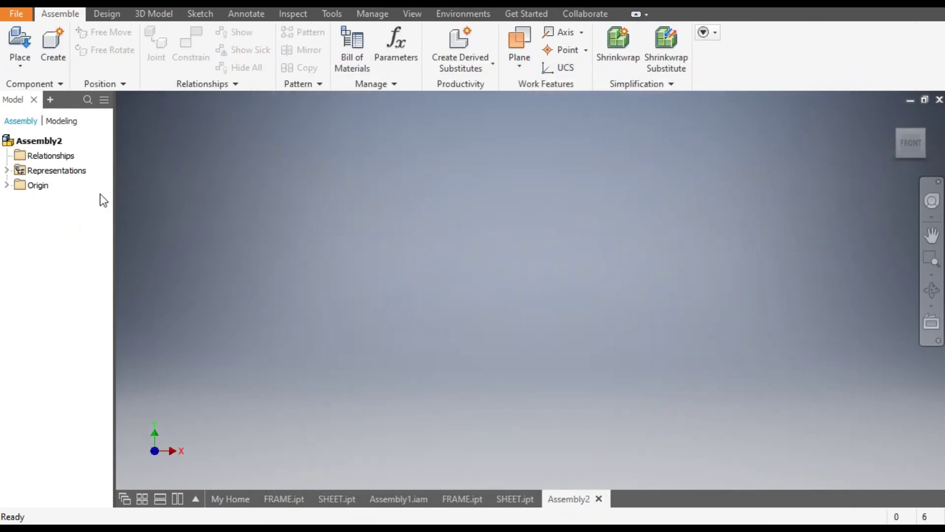
Place a single instance of the FRAME part from the ASSY folder in the assembly
{"action": "left_click", "coordinate": [20, 45]}
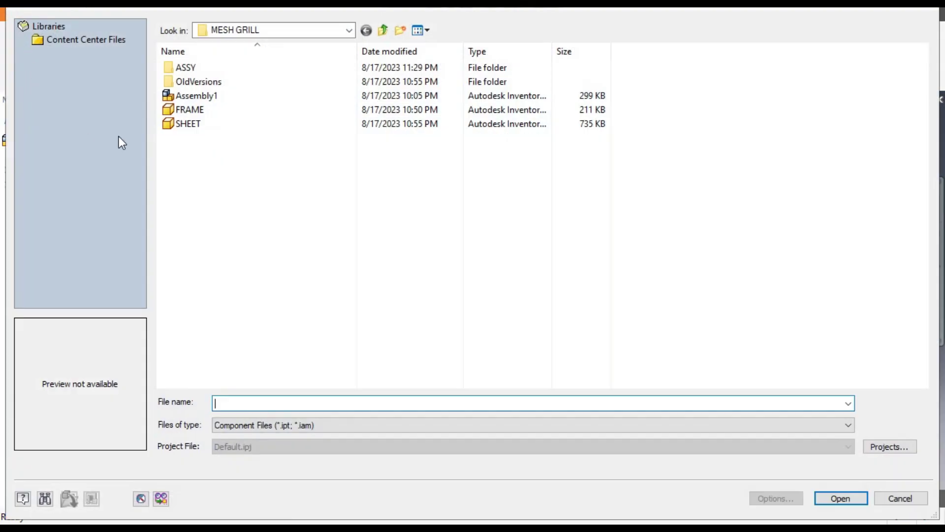
{"action": "double_click", "coordinate": [213, 72]}
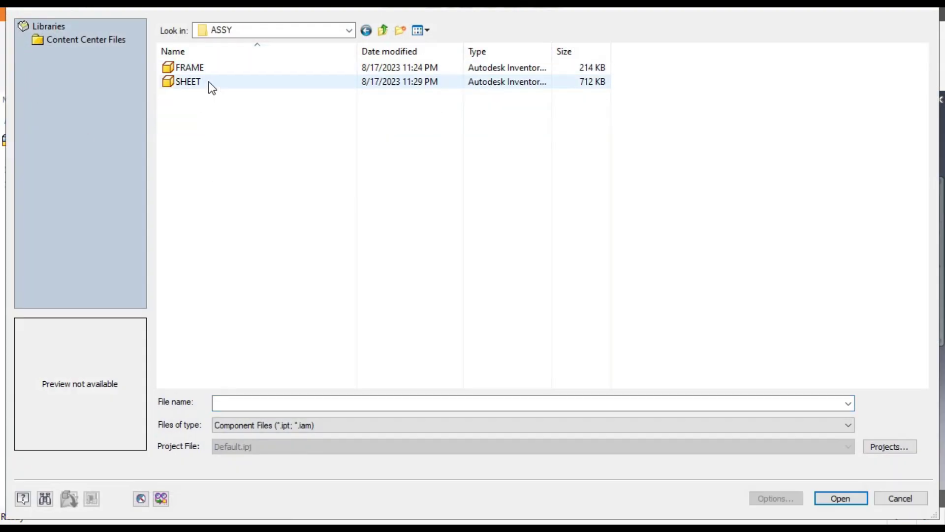
{"action": "left_click", "coordinate": [219, 73]}
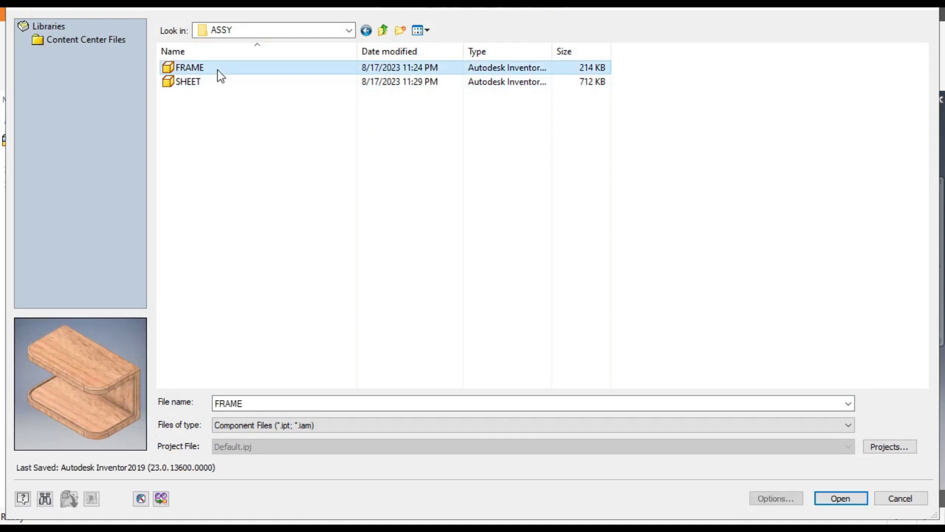
{"action": "left_click", "coordinate": [839, 498]}
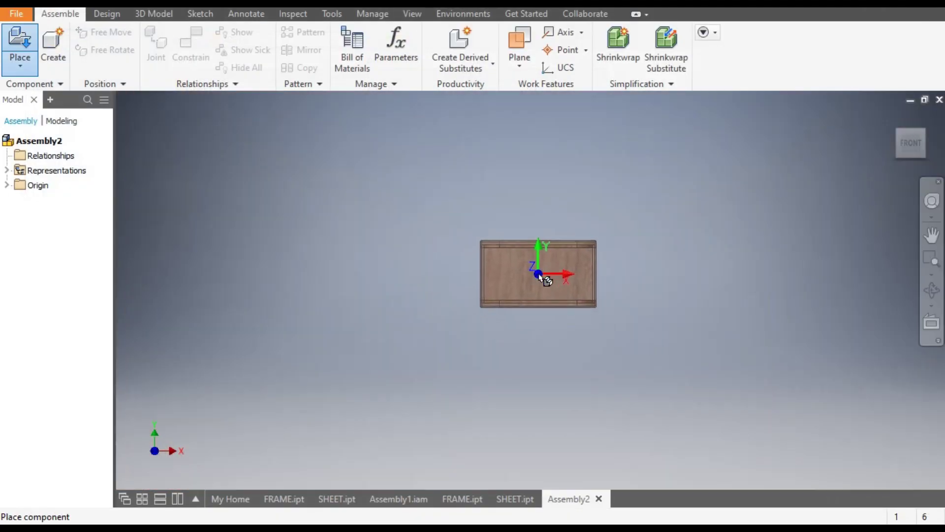
{"action": "left_click", "coordinate": [575, 277]}
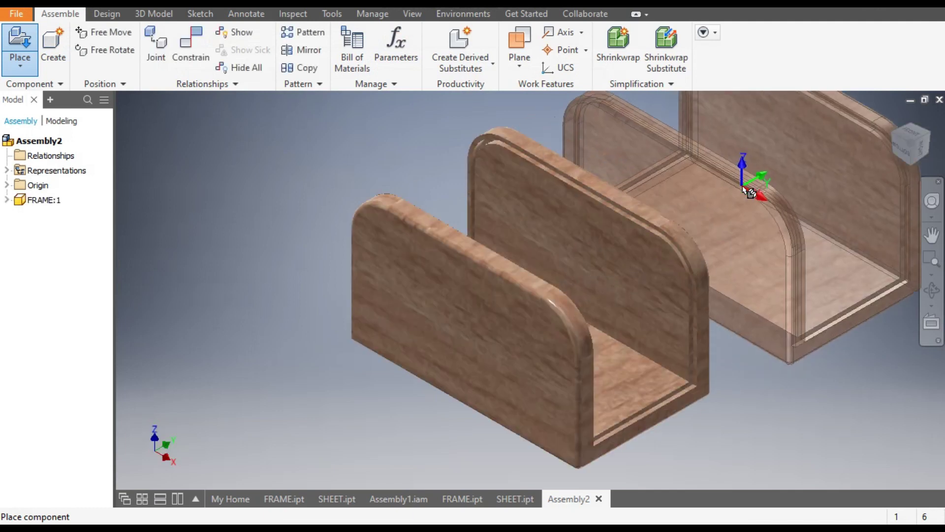
{"action": "key", "text": "Escape"}
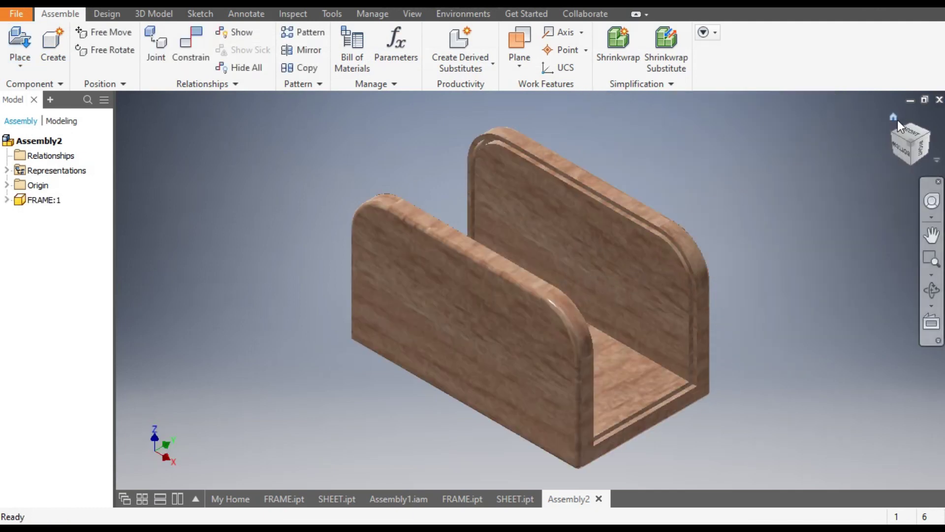
Apply the Cool Light lighting style to the assembly view
{"action": "middle_click_drag", "start_coordinate": [861, 188], "coordinate": [818, 212], "text": "shift"}
{"action": "left_click_drag", "start_coordinate": [818, 212], "coordinate": [791, 227]}
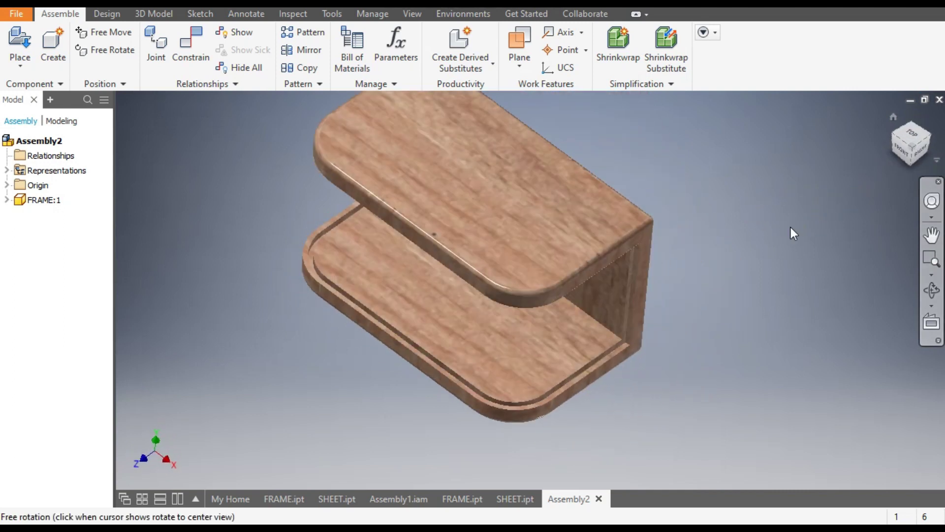
{"action": "left_click", "coordinate": [913, 153]}
{"action": "left_click", "coordinate": [550, 230]}
{"action": "left_click_drag", "start_coordinate": [548, 225], "coordinate": [640, 189]}
{"action": "left_click", "coordinate": [339, 202]}
{"action": "middle_click_drag", "start_coordinate": [348, 205], "coordinate": [343, 226]}
{"action": "left_click", "coordinate": [408, 14]}
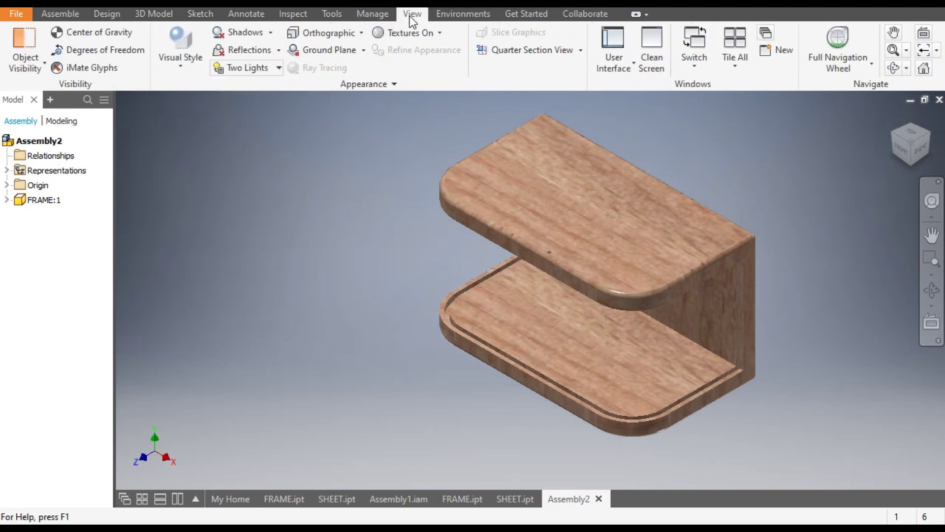
{"action": "left_click", "coordinate": [236, 66]}
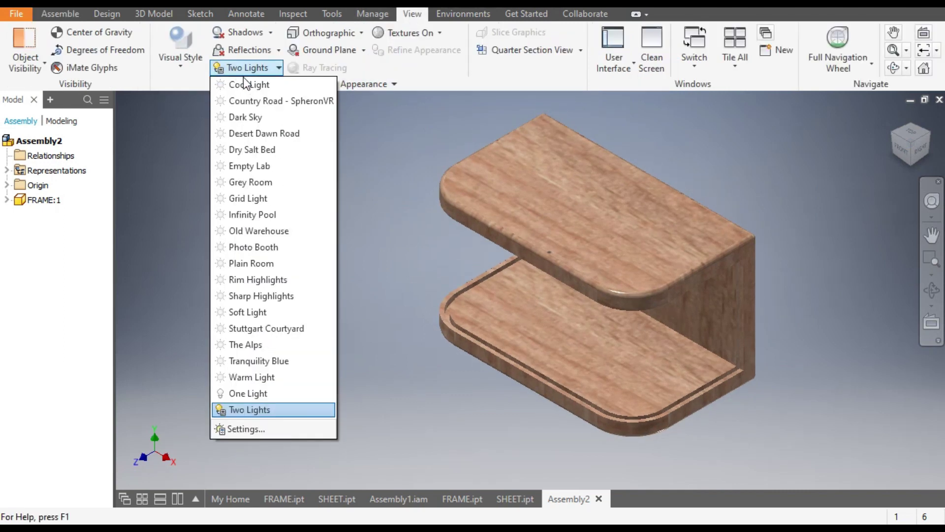
{"action": "left_click", "coordinate": [246, 85]}
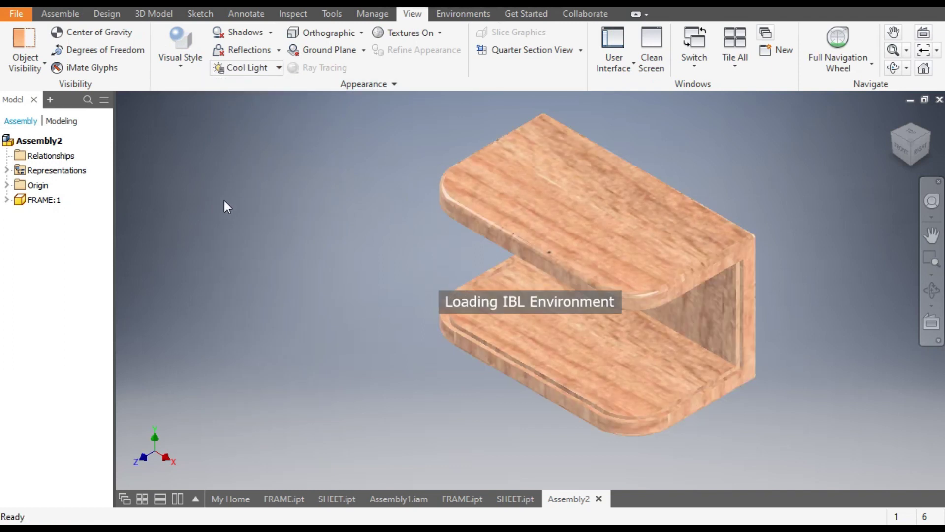
{"action": "middle_click_drag", "start_coordinate": [390, 256], "coordinate": [359, 260]}
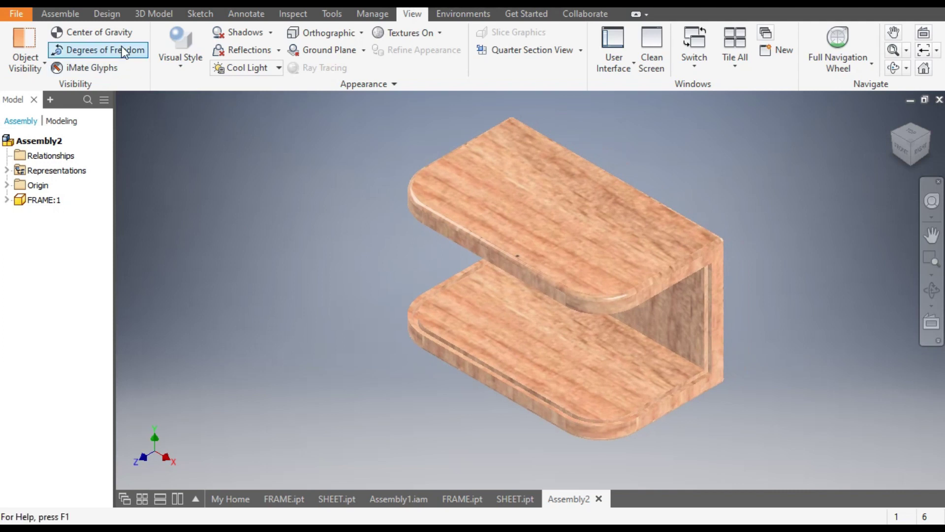
Constrain the frame's YZ plane flush with the assembly's YZ plane at a 0 mm offset
{"action": "left_click", "coordinate": [56, 16]}
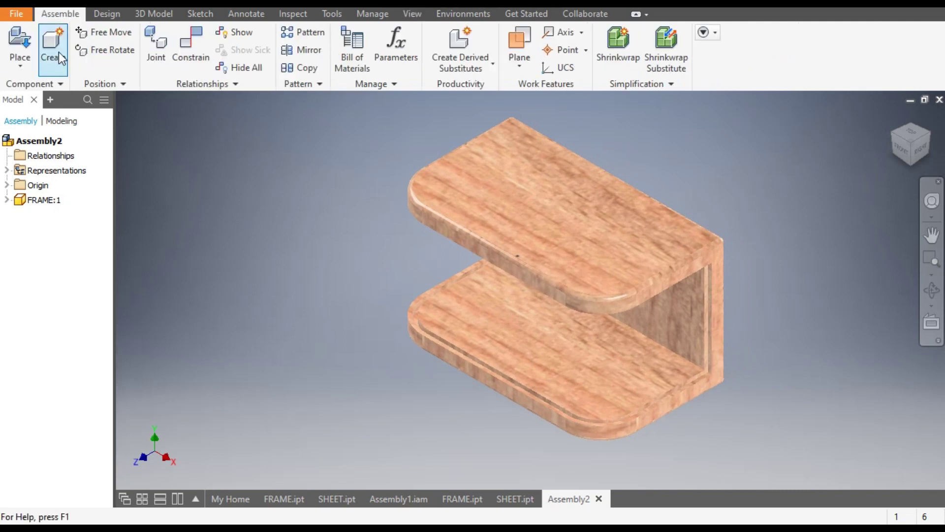
{"action": "left_click", "coordinate": [6, 199]}
{"action": "left_click", "coordinate": [18, 215]}
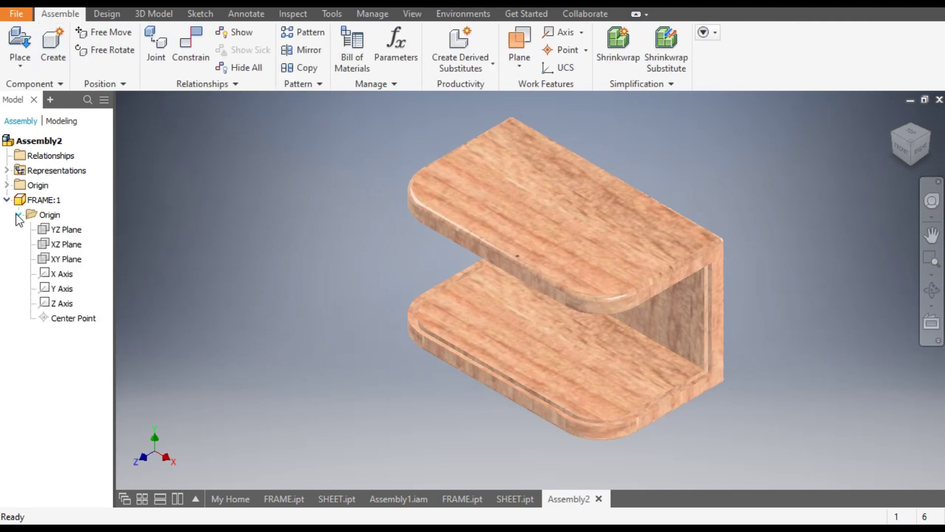
{"action": "left_click", "coordinate": [7, 186]}
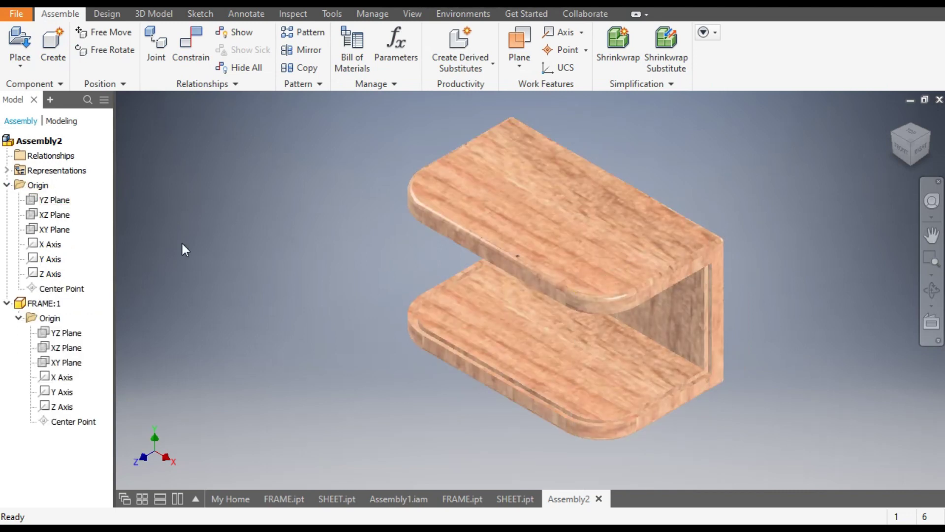
{"action": "left_click", "coordinate": [188, 43]}
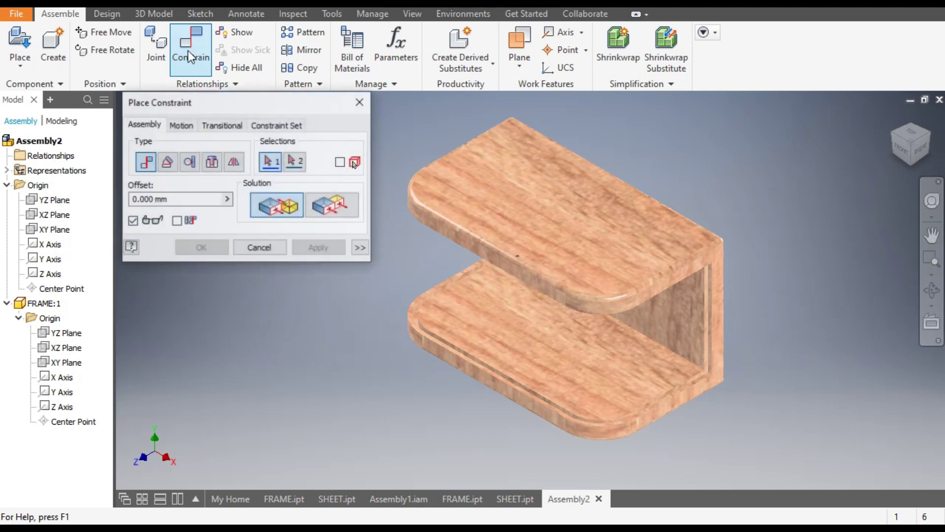
{"action": "left_click", "coordinate": [58, 201]}
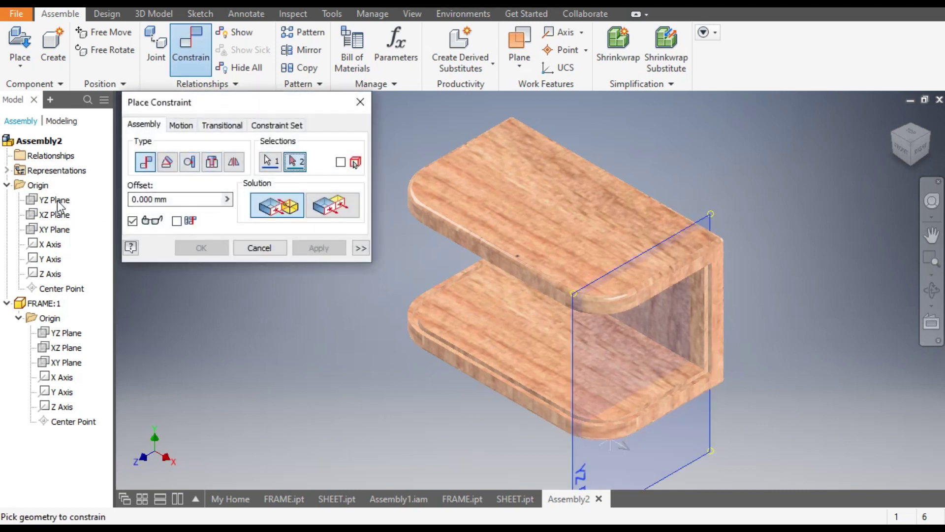
{"action": "left_click", "coordinate": [68, 335]}
{"action": "left_click", "coordinate": [339, 207]}
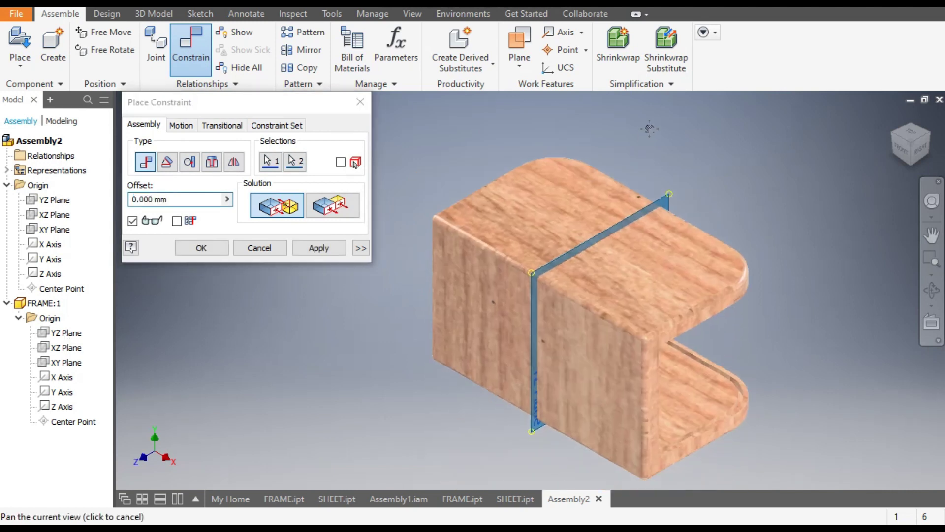
{"action": "left_click", "coordinate": [345, 212]}
{"action": "left_click", "coordinate": [336, 252]}
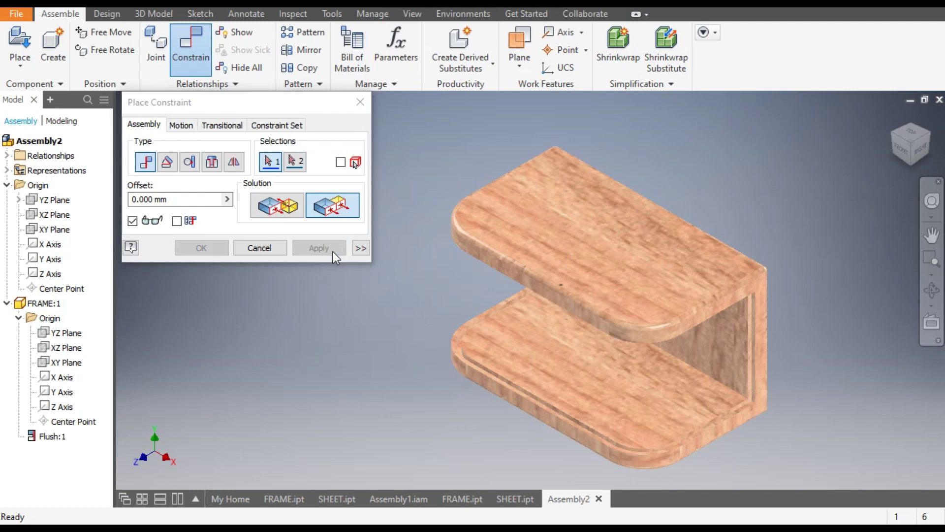
Constrain the frame's XZ and XY planes flush with the matching assembly origin planes at 0 mm offset
{"action": "left_click", "coordinate": [53, 216]}
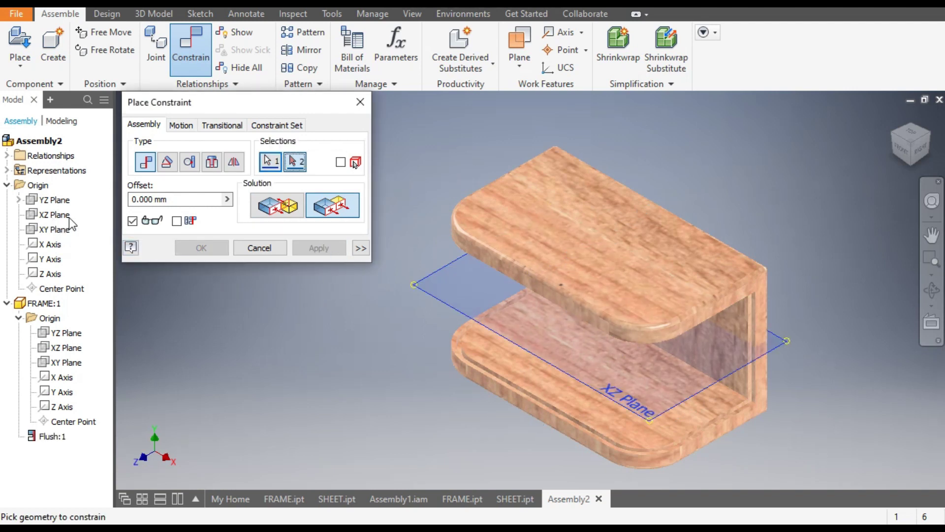
{"action": "left_click", "coordinate": [64, 347]}
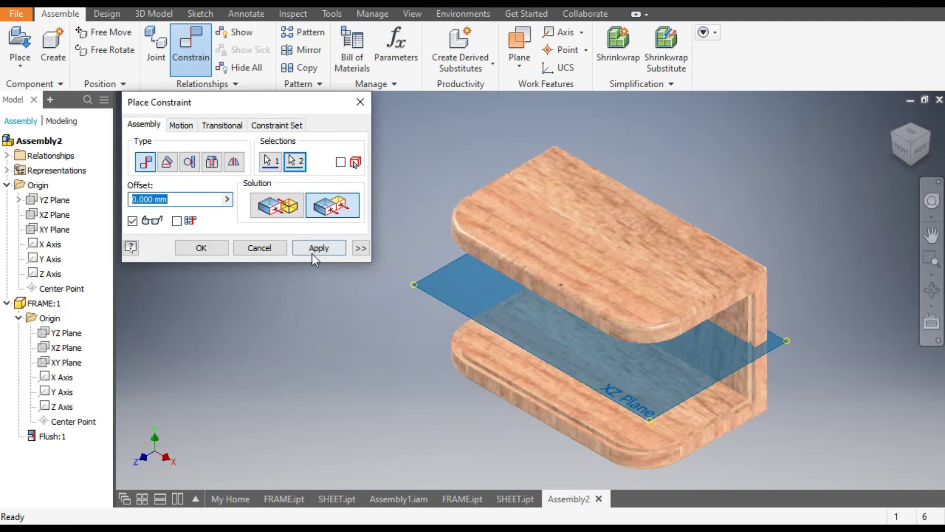
{"action": "left_click", "coordinate": [312, 253]}
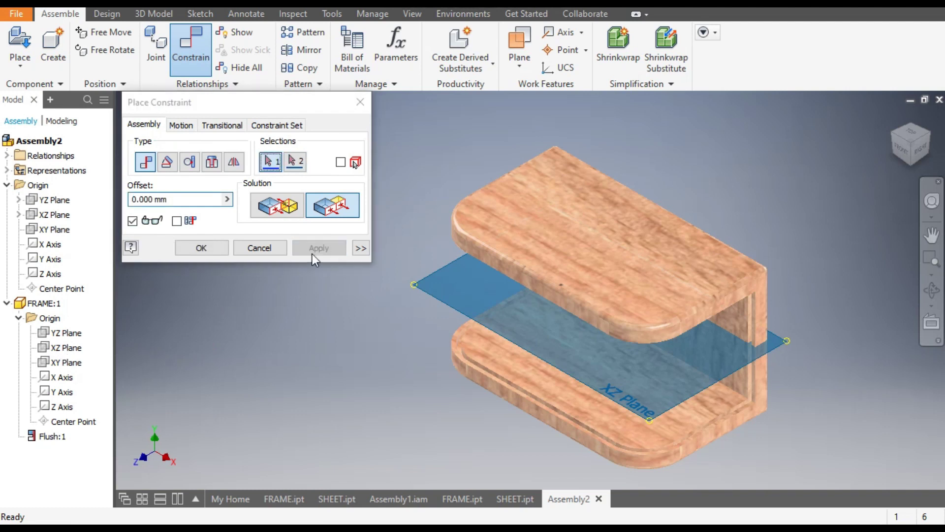
{"action": "left_click", "coordinate": [55, 235]}
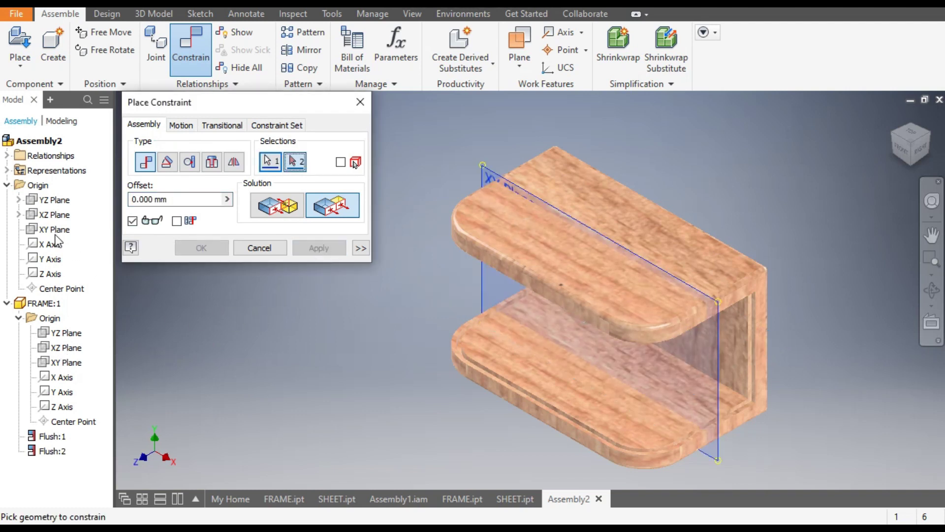
{"action": "left_click", "coordinate": [72, 365]}
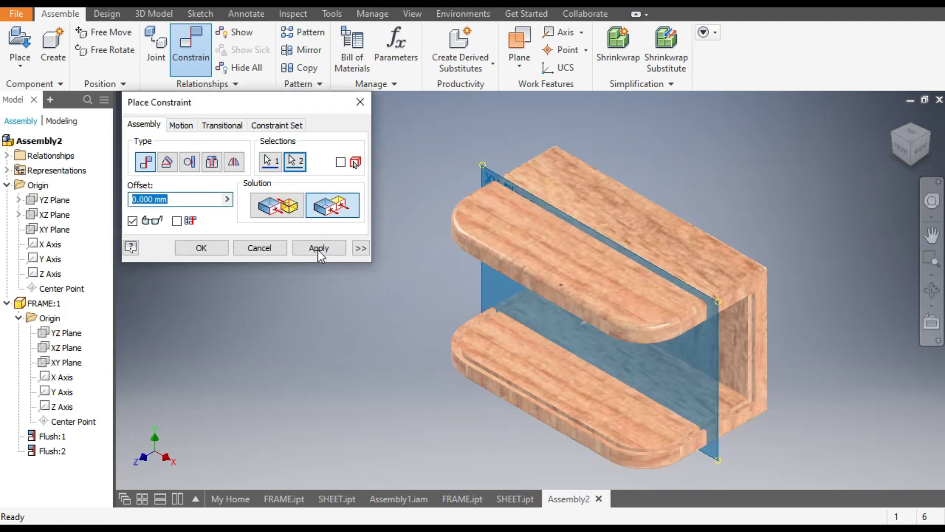
{"action": "left_click", "coordinate": [318, 248]}
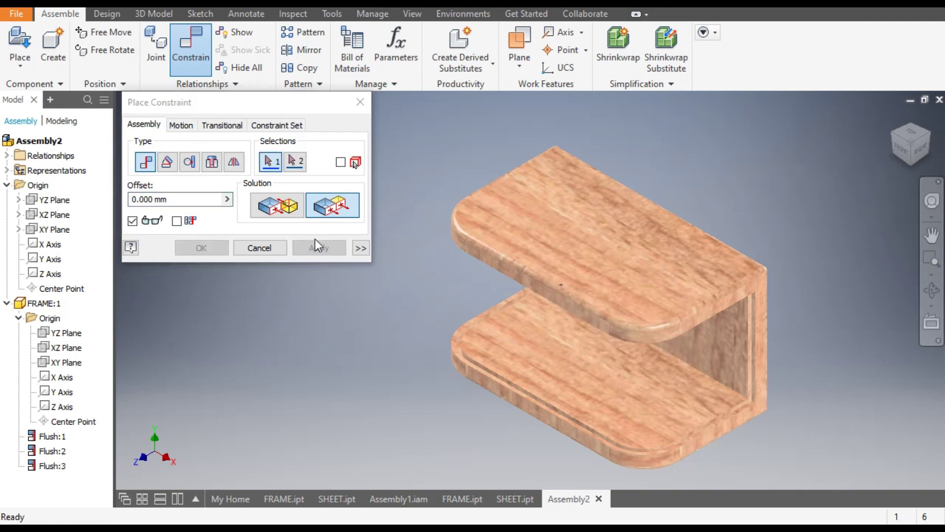
{"action": "left_click", "coordinate": [361, 102]}
Test whether the constrained frame can still be moved in the assembly
{"action": "left_click_drag", "start_coordinate": [671, 278], "coordinate": [773, 211]}
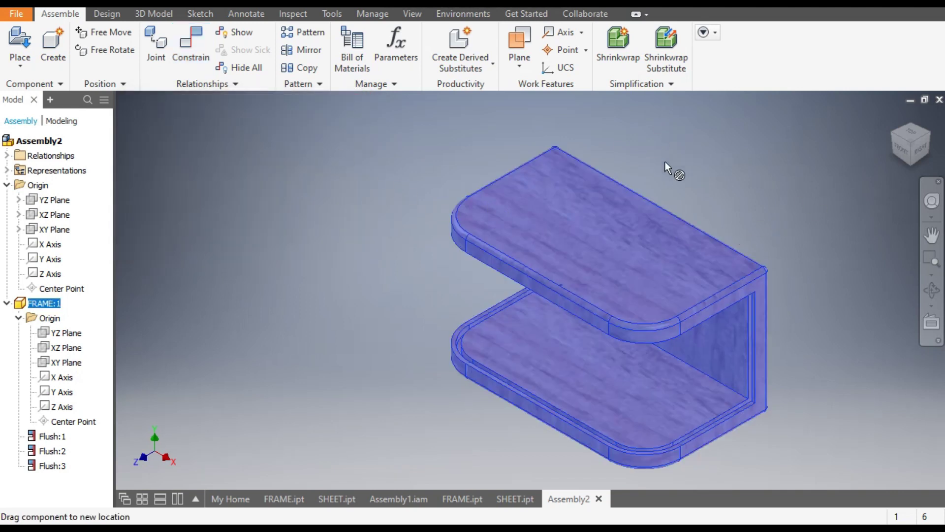
{"action": "left_click_drag", "start_coordinate": [450, 137], "coordinate": [449, 138]}
{"action": "left_click", "coordinate": [346, 214]}
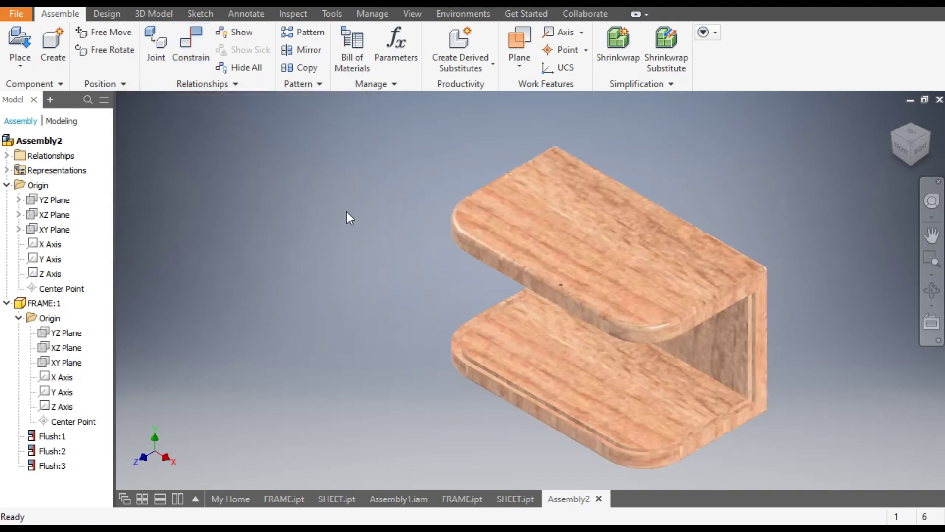
Switch the assembly's visual style to Shaded with Edges
{"action": "middle_click_drag", "start_coordinate": [339, 211], "coordinate": [314, 186]}
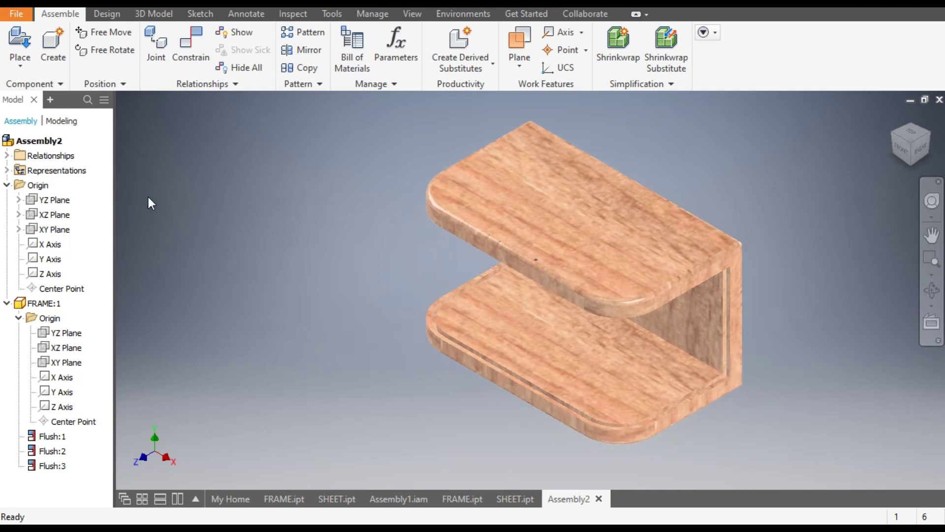
{"action": "left_click", "coordinate": [416, 13]}
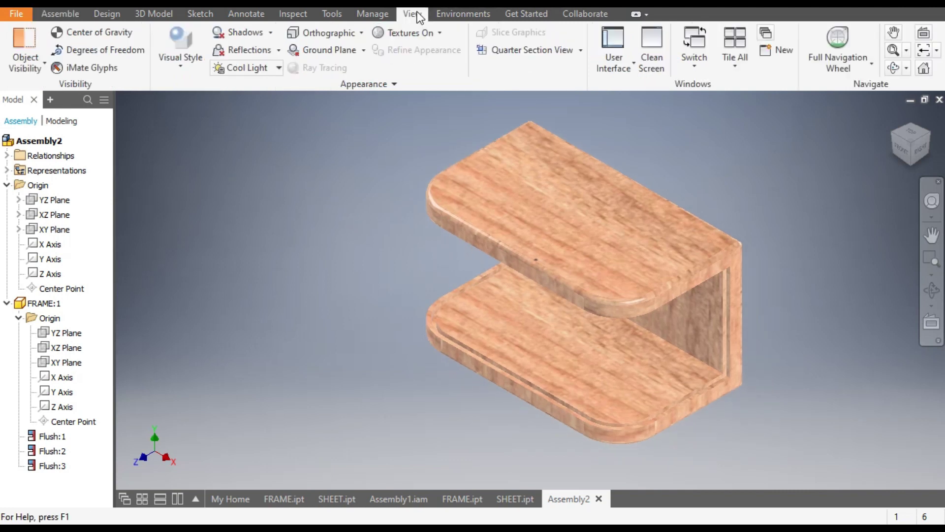
{"action": "left_click", "coordinate": [177, 67]}
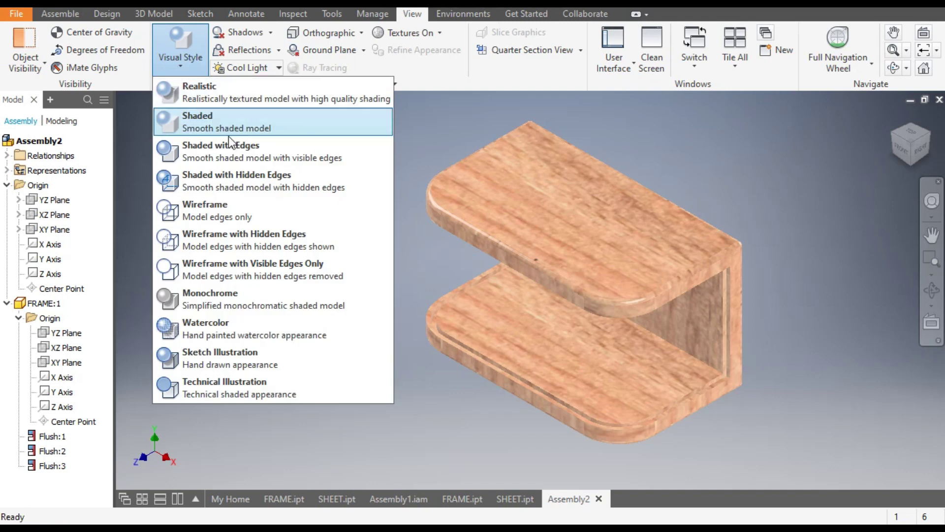
{"action": "left_click", "coordinate": [229, 157]}
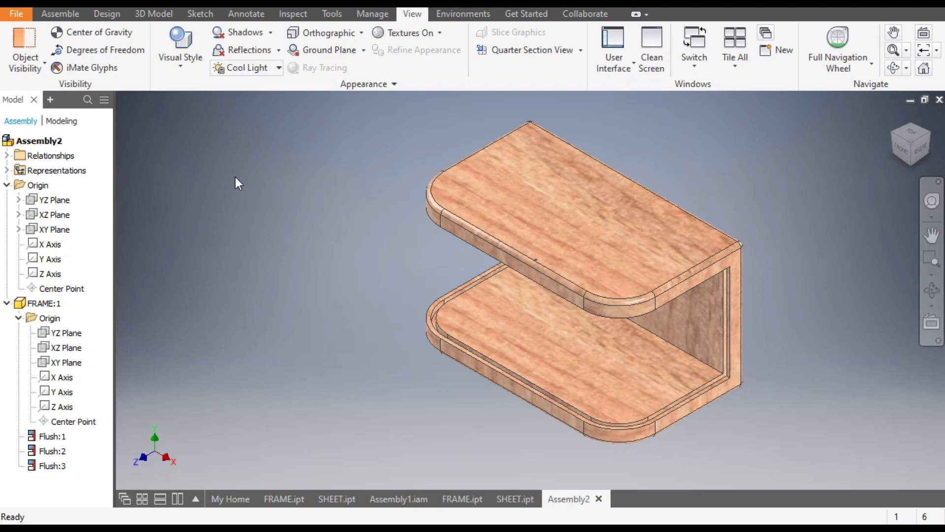
Place one instance of the SHEET part from the ASSY folder in open space beside the frame
{"action": "left_click", "coordinate": [63, 15]}
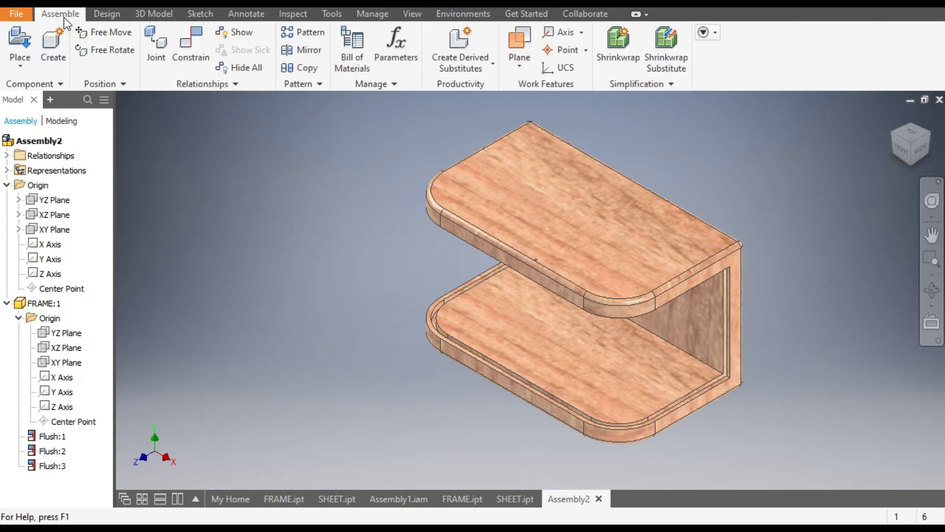
{"action": "left_click", "coordinate": [21, 42]}
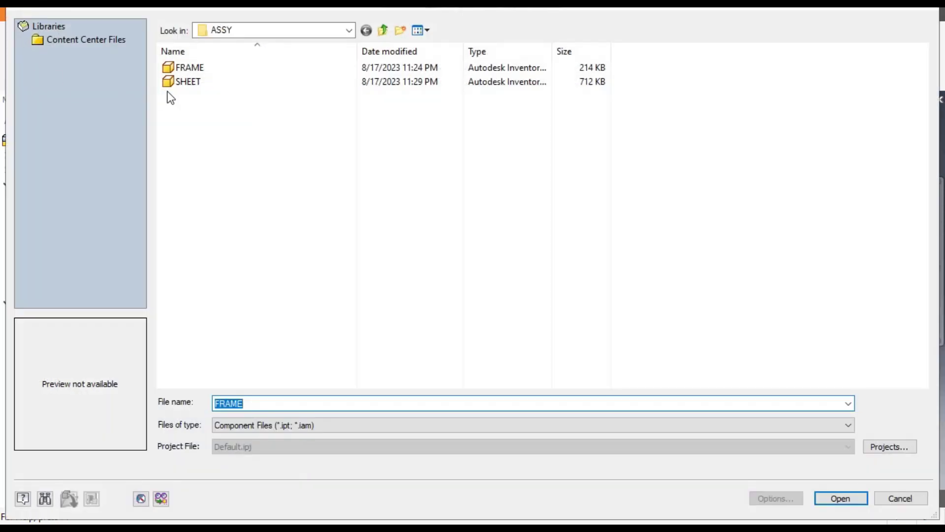
{"action": "left_click", "coordinate": [185, 82]}
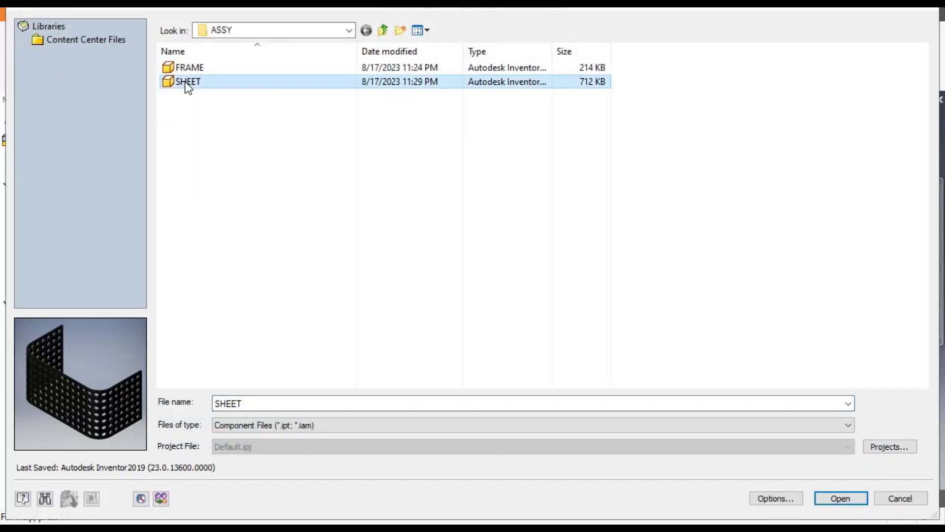
{"action": "left_click", "coordinate": [837, 497]}
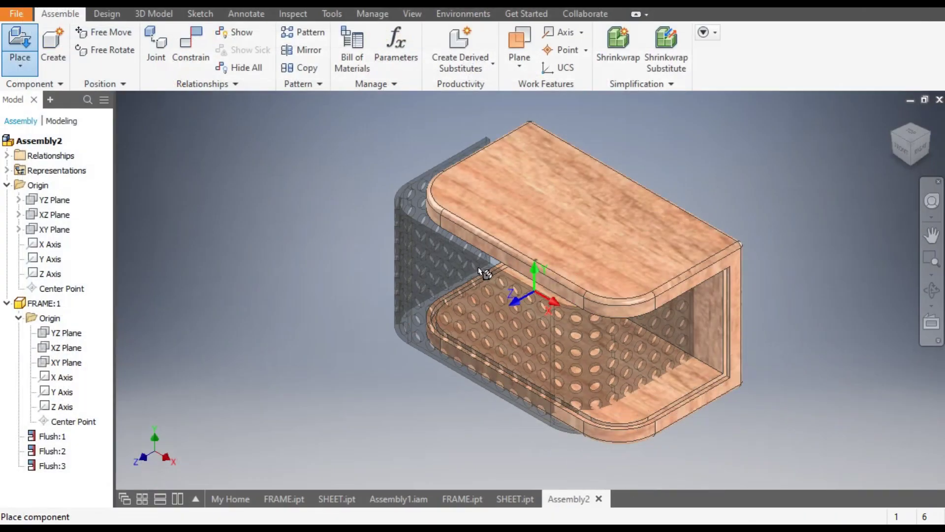
{"action": "left_click", "coordinate": [269, 298]}
{"action": "scroll", "coordinate": [413, 206], "scroll_direction": "up", "scroll_amount": 3}
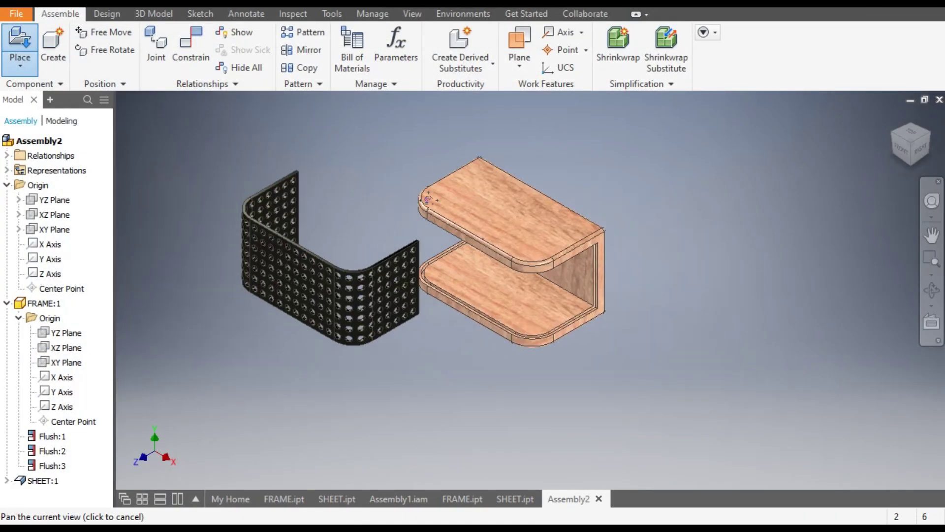
{"action": "middle_click_drag", "start_coordinate": [429, 199], "coordinate": [519, 167]}
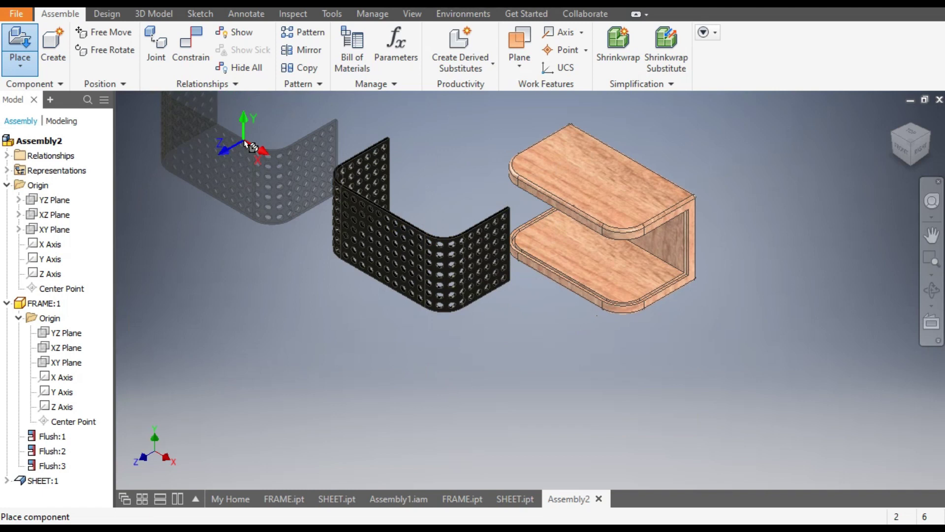
{"action": "key", "text": "Escape"}
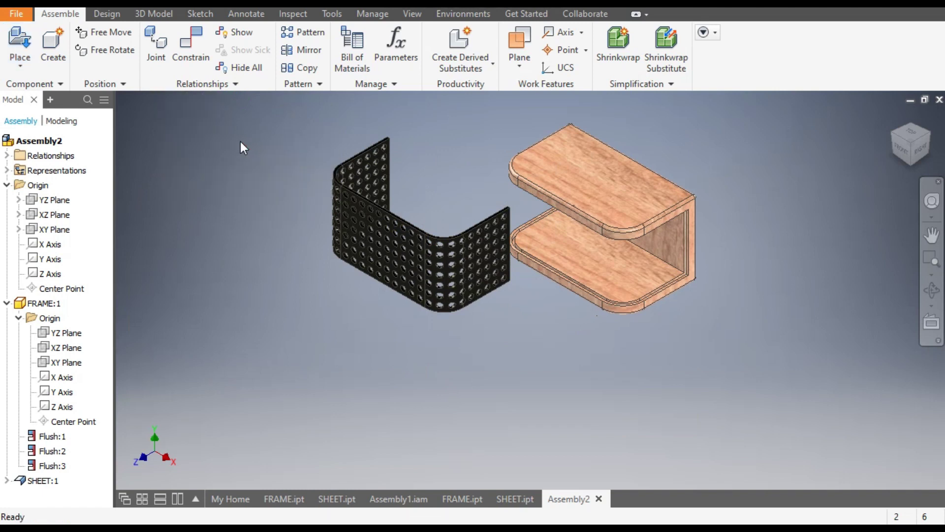
Mate the sheet's narrow vertical end face to the floor of the vertical groove in the frame's back wall at 0 mm offset
{"action": "left_click", "coordinate": [191, 52]}
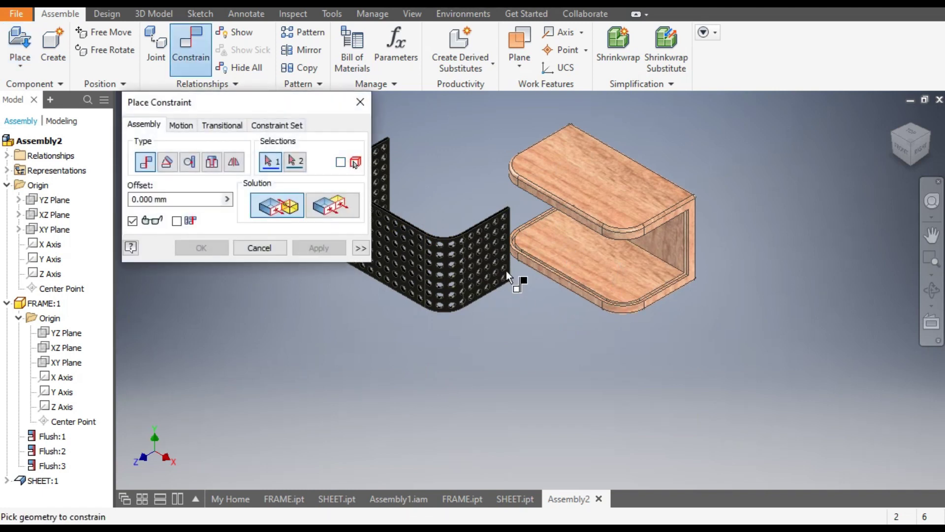
{"action": "scroll", "coordinate": [707, 247], "scroll_direction": "down", "scroll_amount": 5}
{"action": "scroll", "coordinate": [706, 170], "scroll_direction": "up", "scroll_amount": 2}
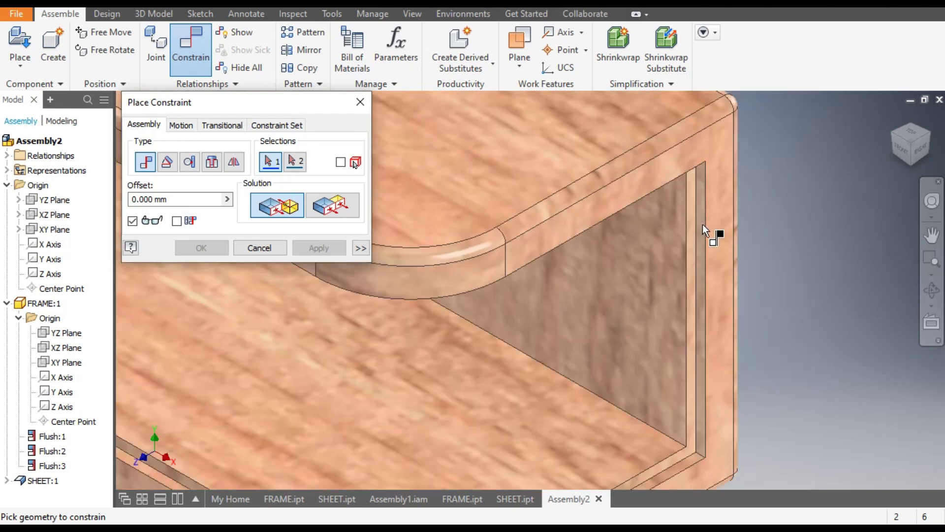
{"action": "middle_click_drag", "start_coordinate": [802, 223], "coordinate": [780, 231], "text": "shift"}
{"action": "scroll", "coordinate": [738, 177], "scroll_direction": "down", "scroll_amount": 3}
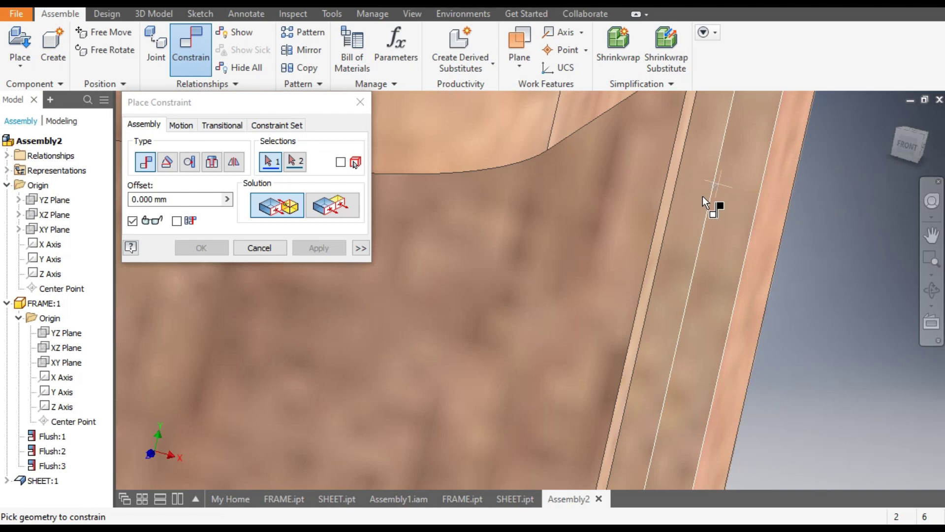
{"action": "left_click", "coordinate": [692, 179]}
{"action": "scroll", "coordinate": [734, 235], "scroll_direction": "up", "scroll_amount": 4}
{"action": "scroll", "coordinate": [735, 234], "scroll_direction": "up", "scroll_amount": 3}
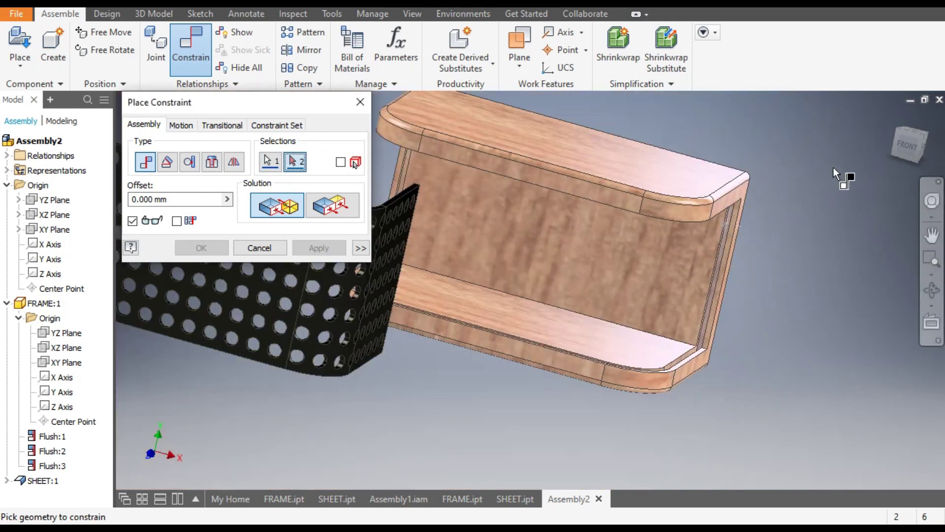
{"action": "left_click", "coordinate": [934, 143]}
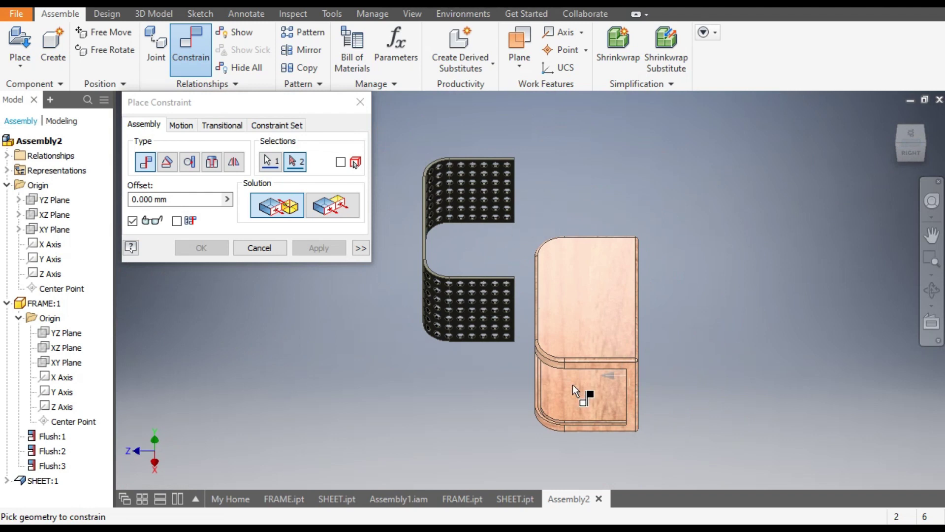
{"action": "middle_click_drag", "start_coordinate": [577, 401], "coordinate": [504, 382], "text": "shift"}
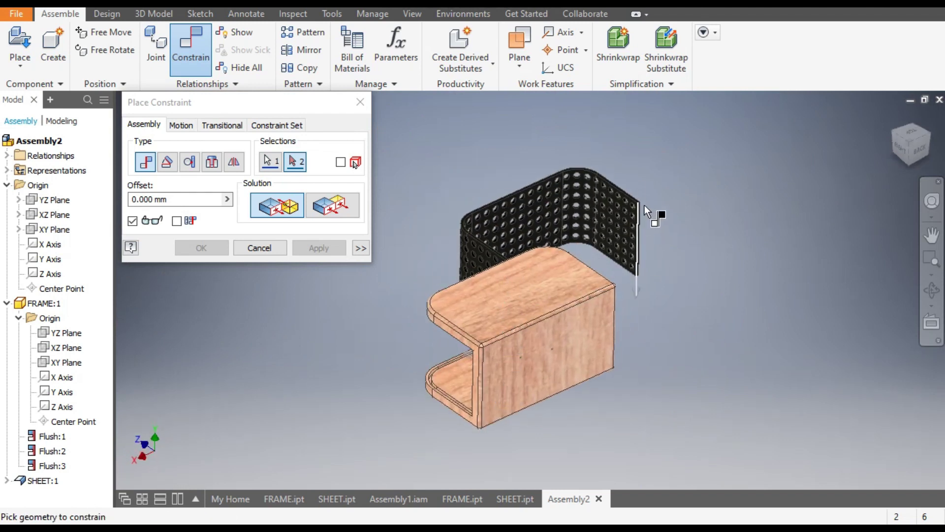
{"action": "middle_click_drag", "start_coordinate": [506, 306], "coordinate": [516, 309], "text": "shift"}
{"action": "scroll", "coordinate": [515, 309], "scroll_direction": "up", "scroll_amount": 5}
{"action": "scroll", "coordinate": [510, 251], "scroll_direction": "up", "scroll_amount": 5}
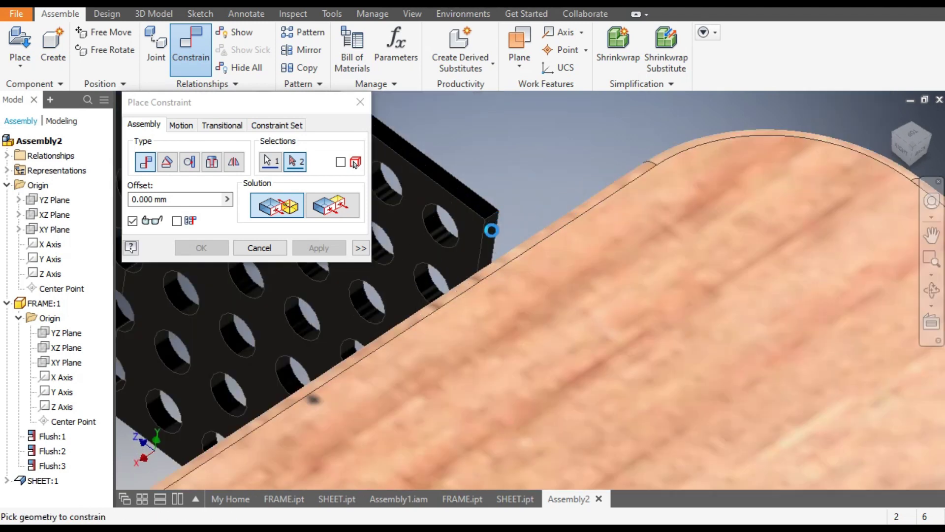
{"action": "left_click", "coordinate": [487, 229]}
{"action": "scroll", "coordinate": [466, 227], "scroll_direction": "down", "scroll_amount": 8}
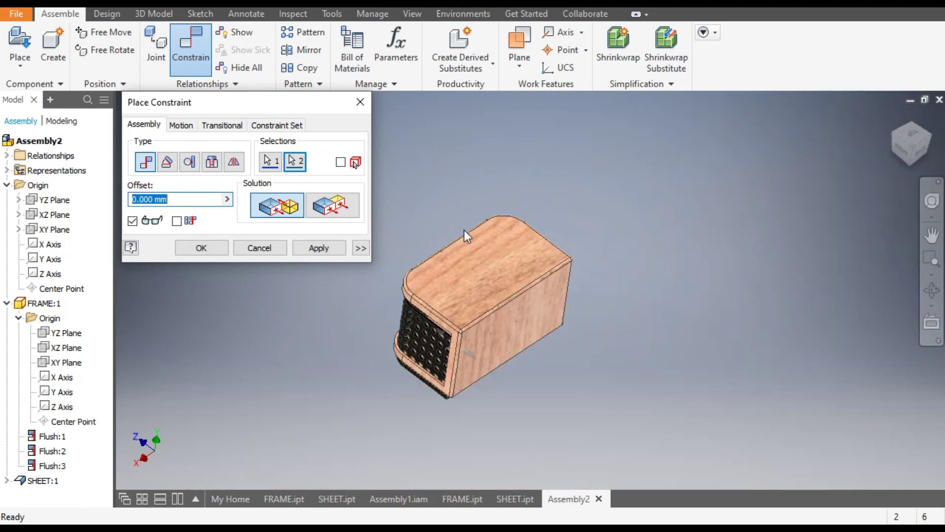
{"action": "left_click", "coordinate": [318, 248]}
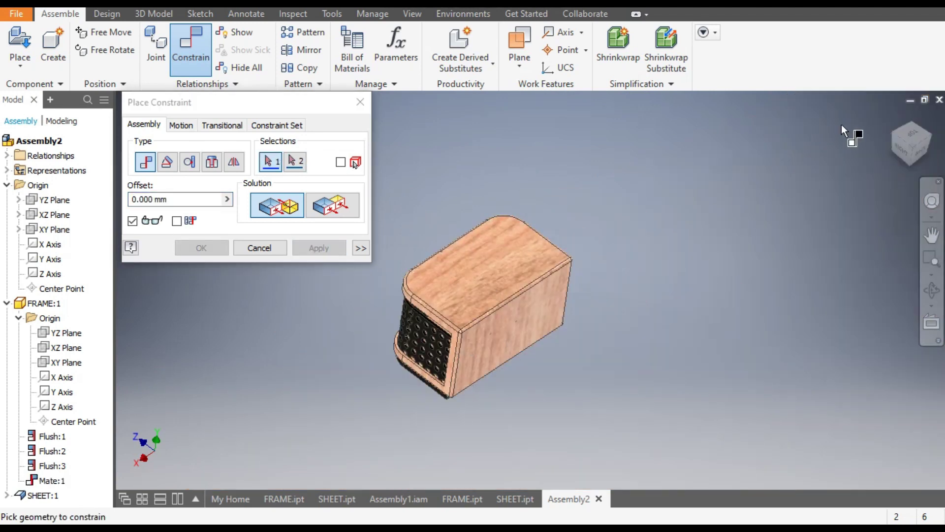
Move the perforated sheet straight down until it is clear below the frame
{"action": "left_click", "coordinate": [895, 141]}
{"action": "scroll", "coordinate": [648, 333], "scroll_direction": "up", "scroll_amount": 6}
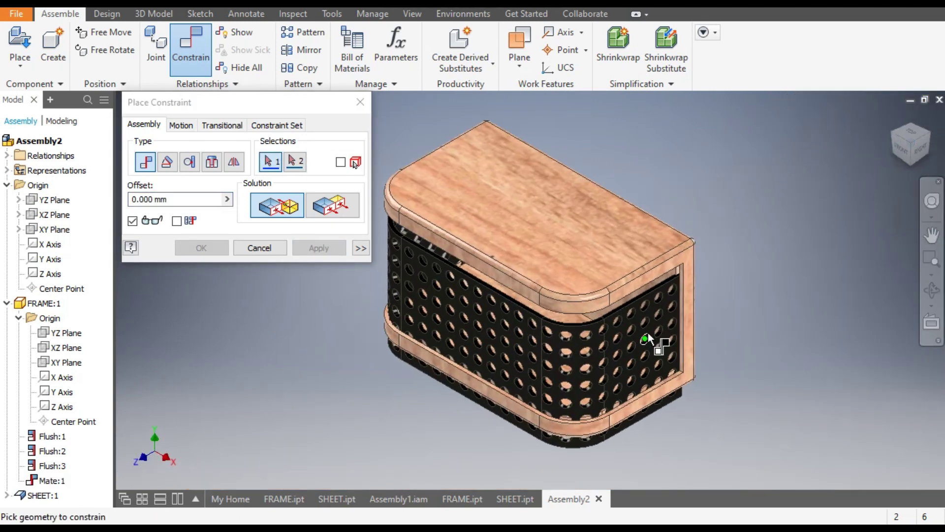
{"action": "middle_click_drag", "start_coordinate": [677, 328], "coordinate": [694, 335]}
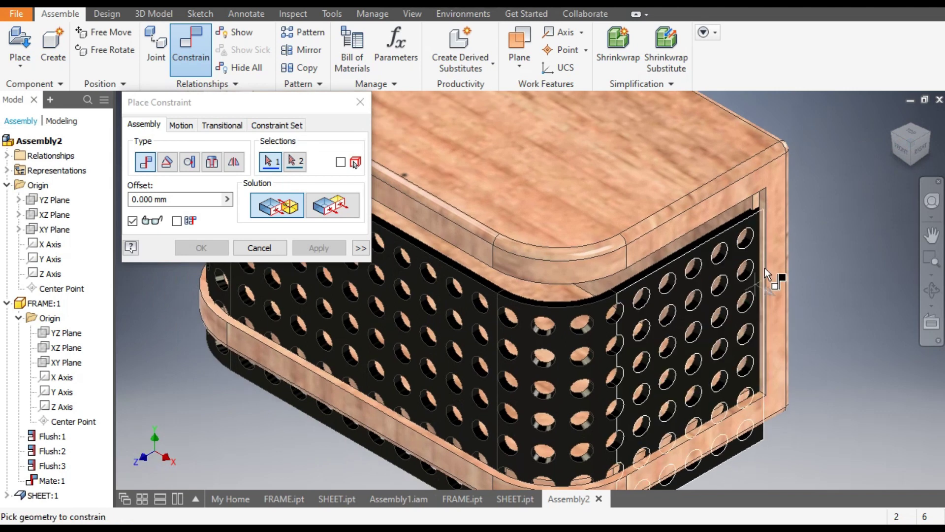
{"action": "left_click", "coordinate": [260, 248]}
{"action": "scroll", "coordinate": [630, 266], "scroll_direction": "down", "scroll_amount": 5}
{"action": "left_click_drag", "start_coordinate": [645, 282], "coordinate": [644, 409]}
{"action": "left_click", "coordinate": [716, 312]}
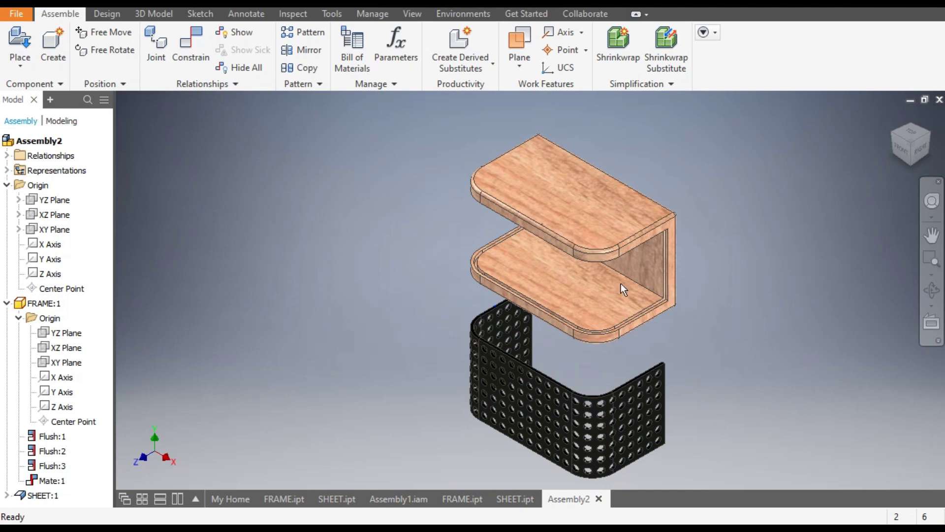
Mate the sheet's top edge face to the groove floor on the underside of the frame's upper panel at 0 mm offset
{"action": "left_click", "coordinate": [191, 49]}
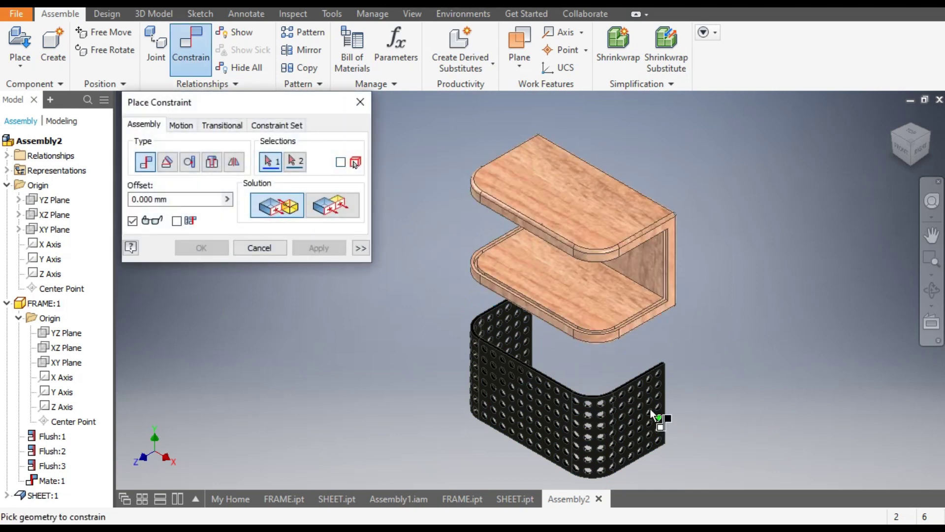
{"action": "scroll", "coordinate": [645, 394], "scroll_direction": "up", "scroll_amount": 8}
{"action": "left_click", "coordinate": [645, 338]}
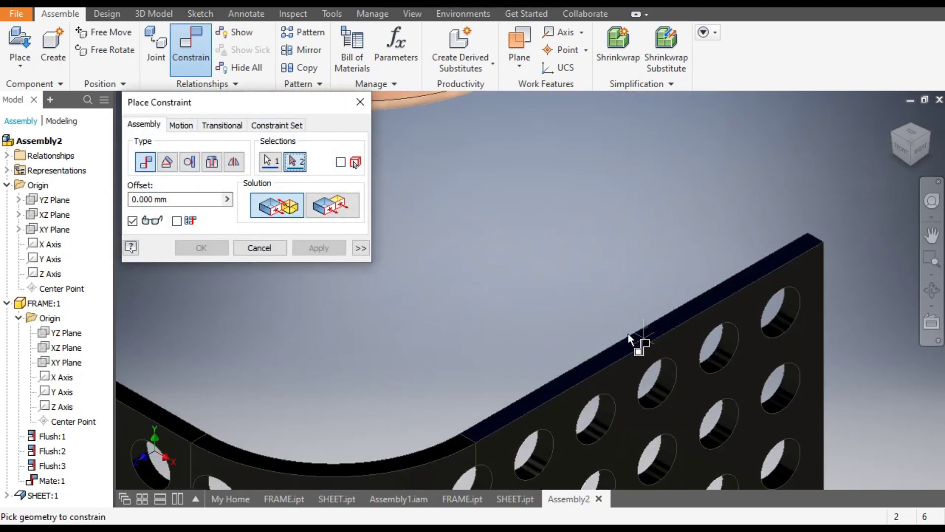
{"action": "scroll", "coordinate": [578, 320], "scroll_direction": "down", "scroll_amount": 6}
{"action": "left_click", "coordinate": [911, 165]}
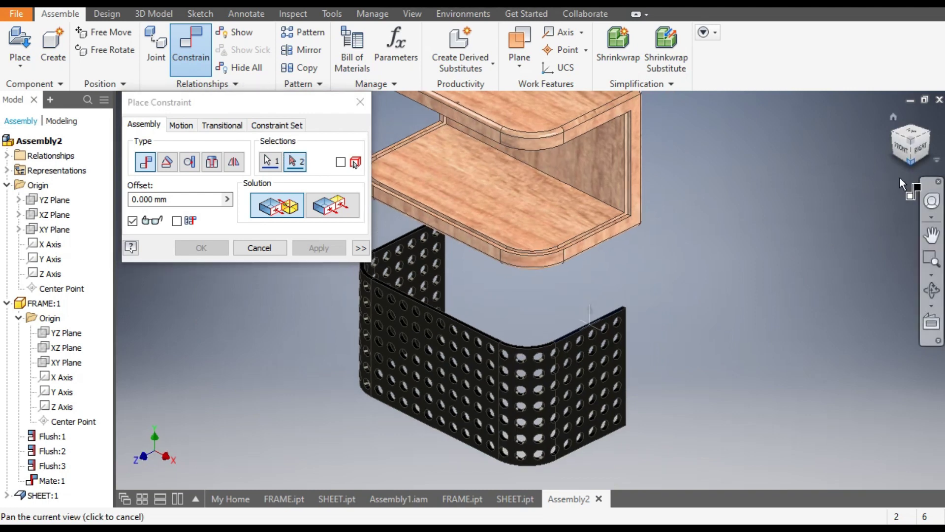
{"action": "scroll", "coordinate": [684, 140], "scroll_direction": "up", "scroll_amount": 5}
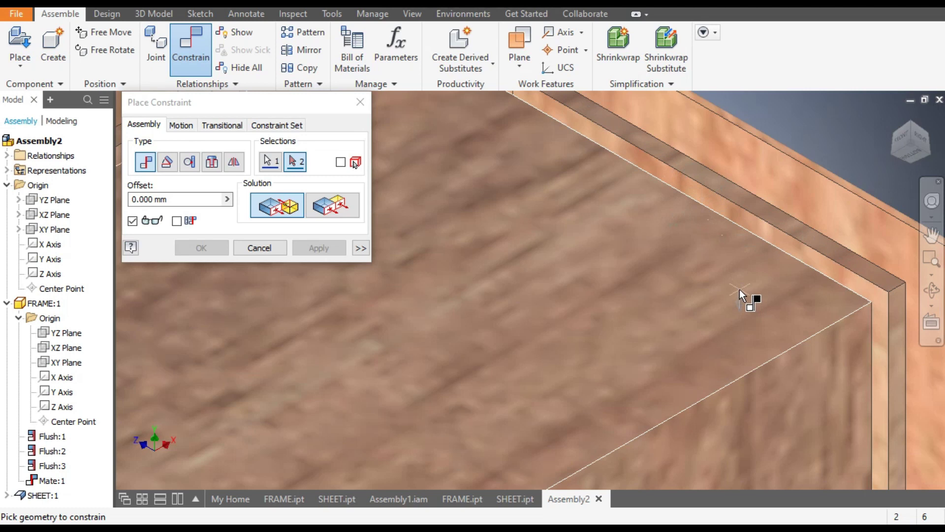
{"action": "mouse_move", "coordinate": [742, 291]}
{"action": "middle_mouse_down", "text": "shift"}
{"action": "mouse_move", "coordinate": [754, 279]}
{"action": "mouse_move", "coordinate": [749, 297]}
{"action": "middle_mouse_up", "text": "shift"}
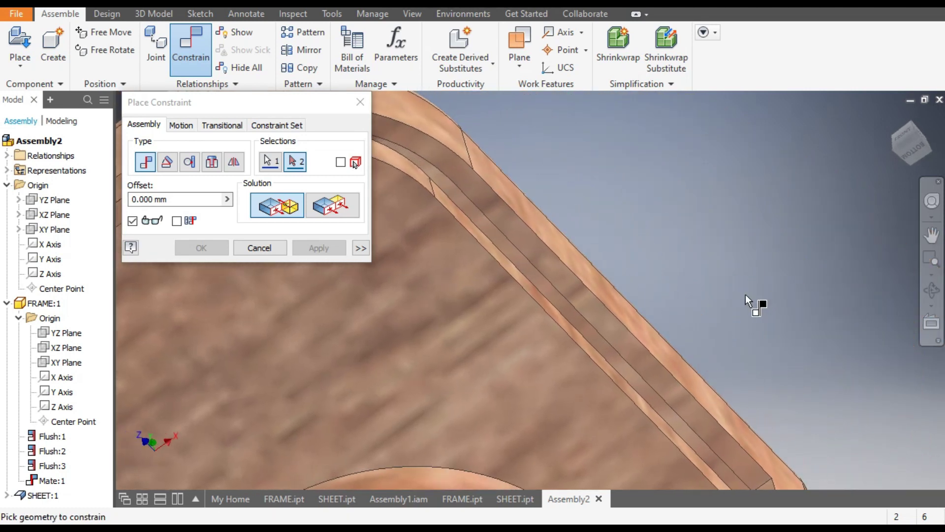
{"action": "left_click", "coordinate": [565, 308]}
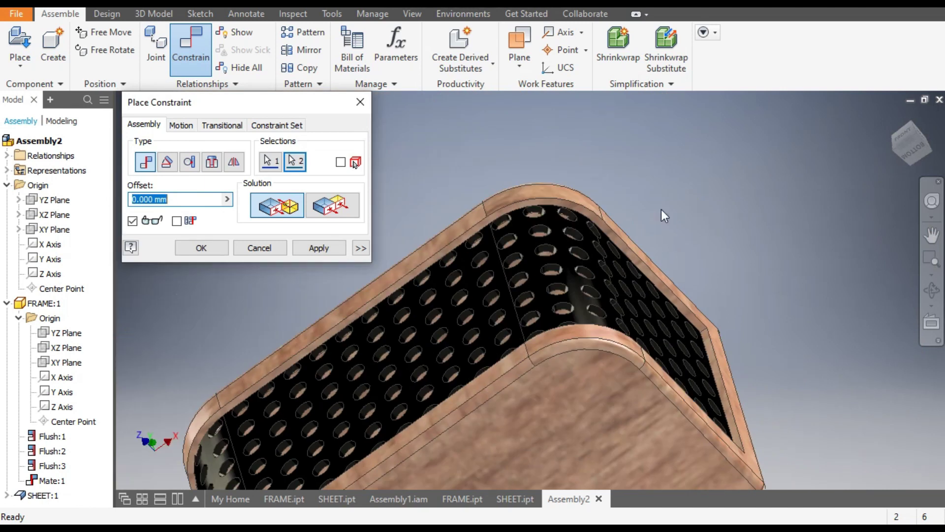
{"action": "left_click", "coordinate": [318, 247]}
Slide the sheet sideways out of the frame along its remaining free direction to expose the grooves
{"action": "left_click", "coordinate": [894, 117]}
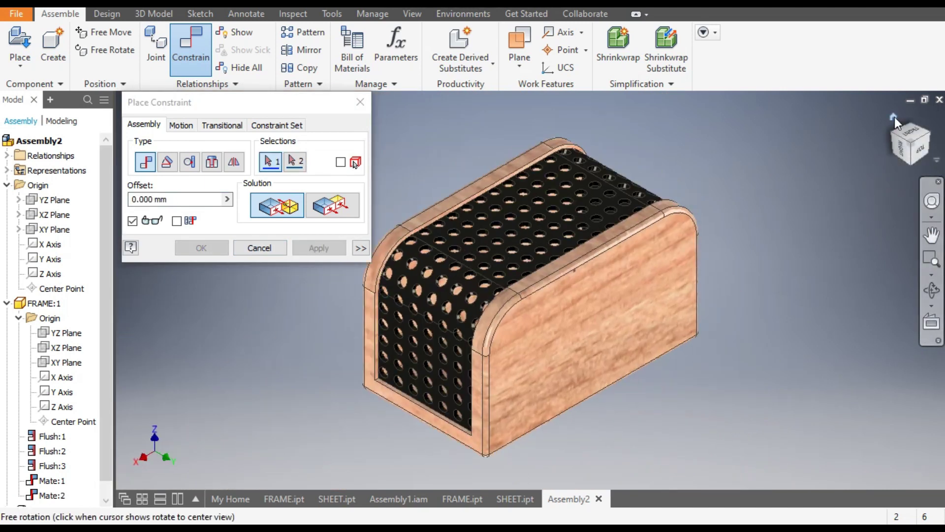
{"action": "left_click", "coordinate": [892, 134]}
{"action": "middle_click_drag", "start_coordinate": [737, 270], "coordinate": [487, 335], "text": "shift"}
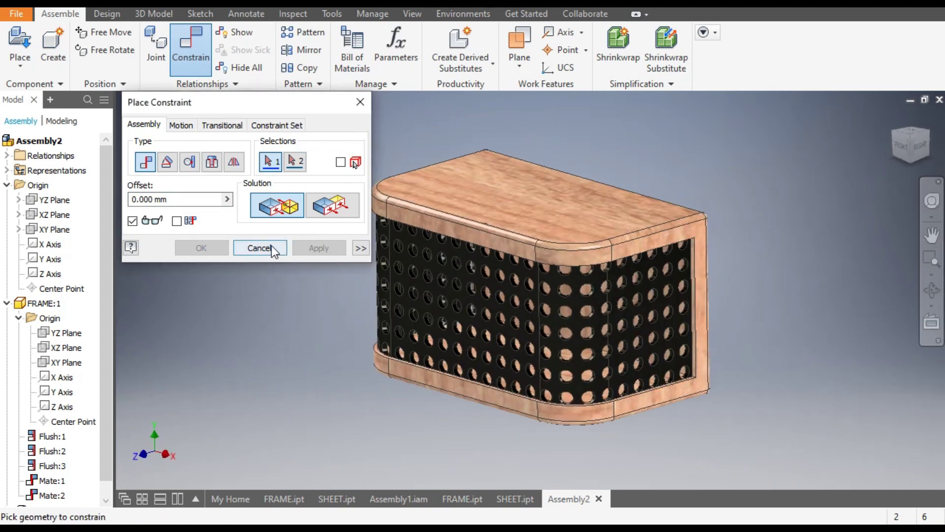
{"action": "left_click", "coordinate": [259, 248]}
{"action": "left_click_drag", "start_coordinate": [544, 316], "coordinate": [684, 291]}
{"action": "left_click_drag", "start_coordinate": [683, 338], "coordinate": [245, 345]}
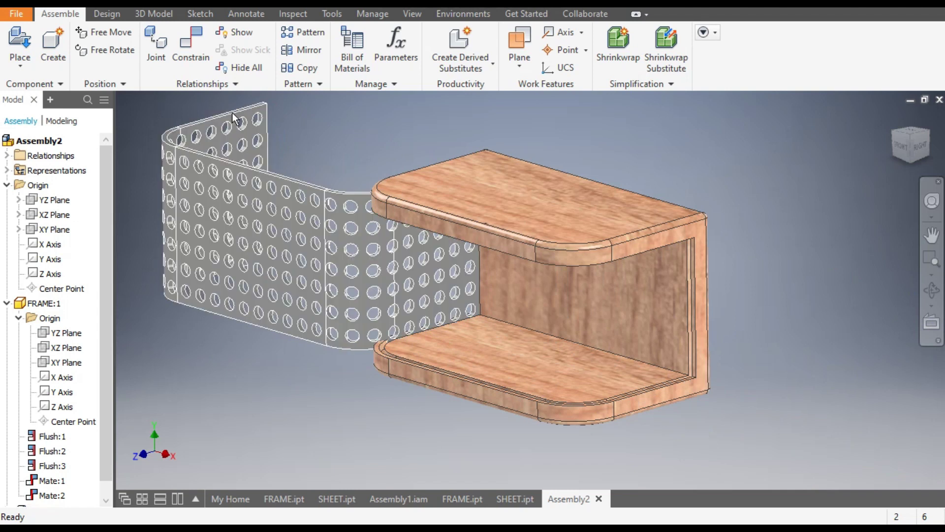
Mate the outer wall of the groove along the lower panel's right side to the sheet's outer right face at 0 mm offset
{"action": "left_click", "coordinate": [192, 46]}
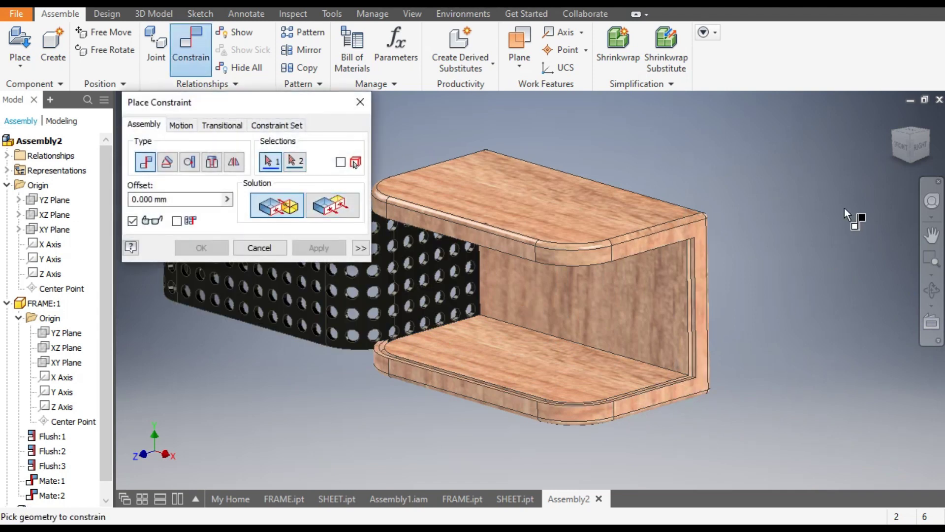
{"action": "left_click", "coordinate": [890, 131]}
{"action": "scroll", "coordinate": [675, 236], "scroll_direction": "down", "scroll_amount": 5}
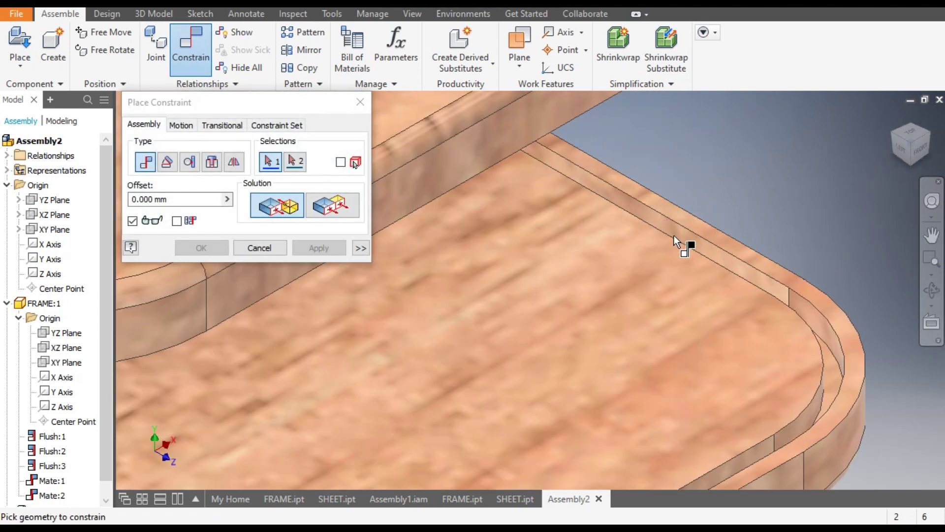
{"action": "scroll", "coordinate": [675, 236], "scroll_direction": "down", "scroll_amount": 2}
{"action": "left_click", "coordinate": [709, 251]}
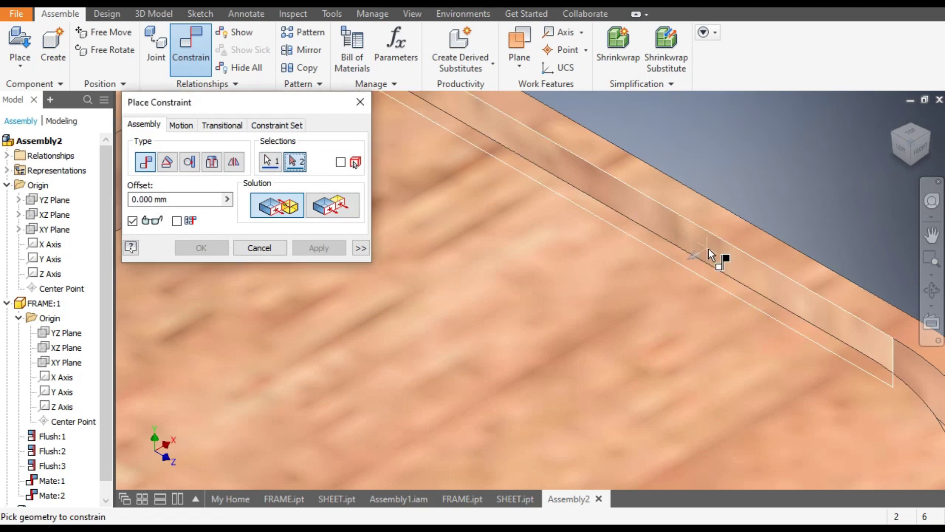
{"action": "scroll", "coordinate": [709, 255], "scroll_direction": "up", "scroll_amount": 5}
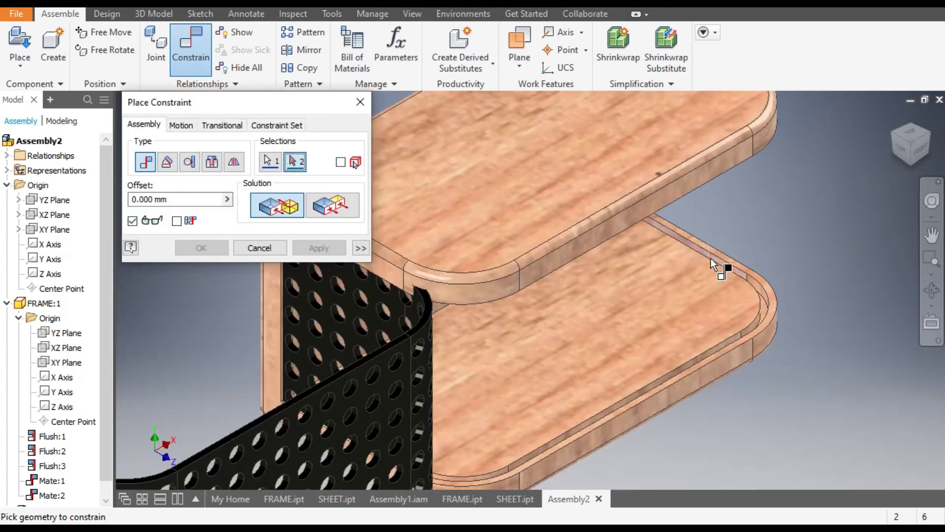
{"action": "left_click", "coordinate": [932, 138]}
{"action": "scroll", "coordinate": [518, 320], "scroll_direction": "down", "scroll_amount": 5}
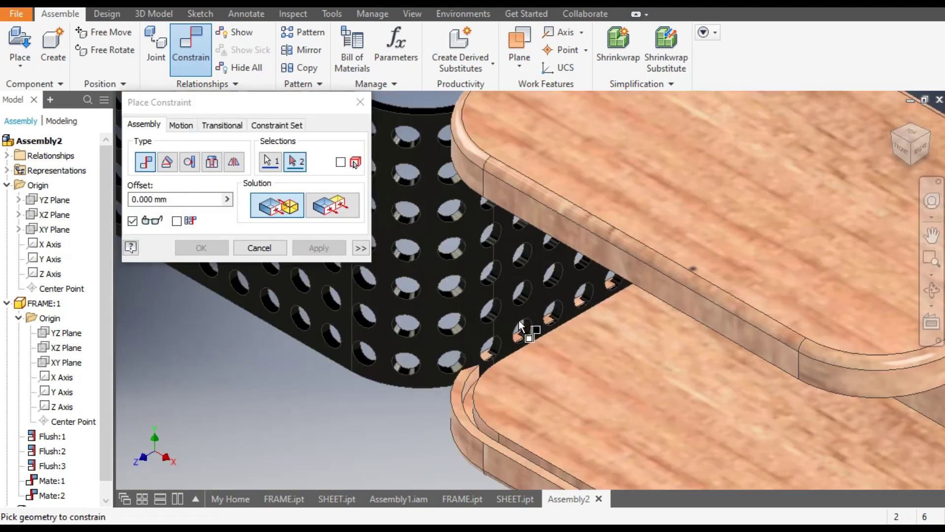
{"action": "left_click", "coordinate": [545, 297]}
{"action": "scroll", "coordinate": [544, 297], "scroll_direction": "up", "scroll_amount": 4}
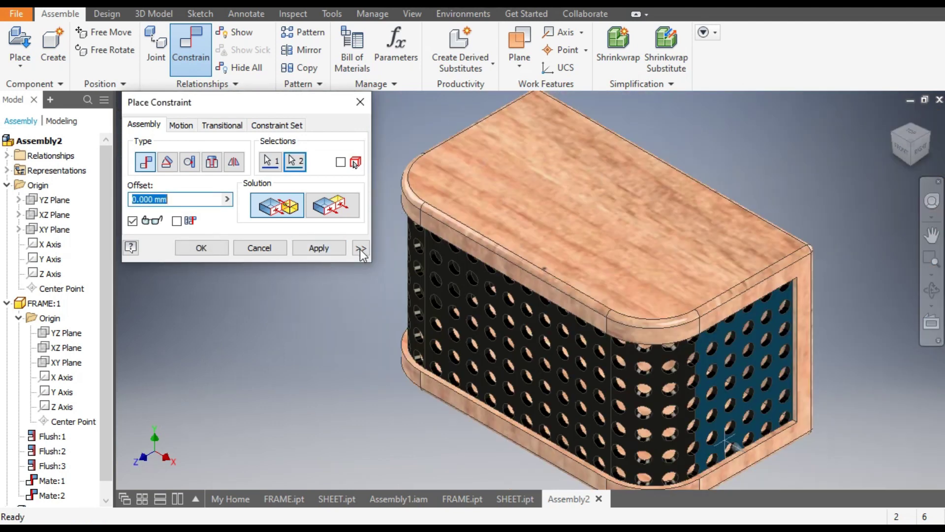
{"action": "left_click", "coordinate": [328, 251]}
{"action": "left_click", "coordinate": [259, 248]}
Test whether the constrained sheet can still be moved, and examine how it fits in the frame
{"action": "middle_click_drag", "start_coordinate": [712, 445], "coordinate": [619, 344]}
{"action": "scroll", "coordinate": [613, 326], "scroll_direction": "down", "scroll_amount": 3}
{"action": "scroll", "coordinate": [657, 466], "scroll_direction": "up", "scroll_amount": 5}
{"action": "left_click_drag", "start_coordinate": [524, 325], "coordinate": [587, 243]}
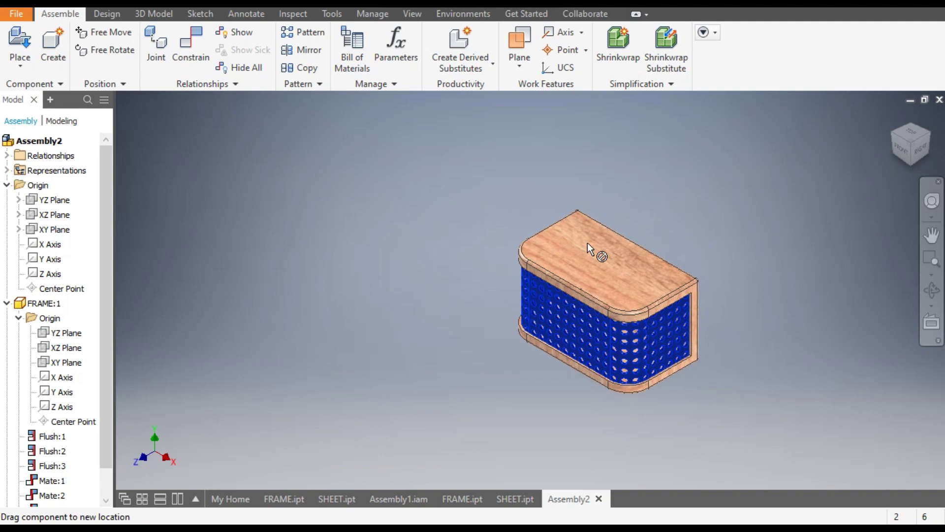
{"action": "scroll", "coordinate": [612, 424], "scroll_direction": "down", "scroll_amount": 3}
{"action": "middle_click_drag", "start_coordinate": [612, 424], "coordinate": [633, 445]}
{"action": "scroll", "coordinate": [637, 296], "scroll_direction": "up", "scroll_amount": 5}
{"action": "scroll", "coordinate": [676, 295], "scroll_direction": "down", "scroll_amount": 3}
{"action": "middle_click_drag", "start_coordinate": [664, 320], "coordinate": [813, 288]}
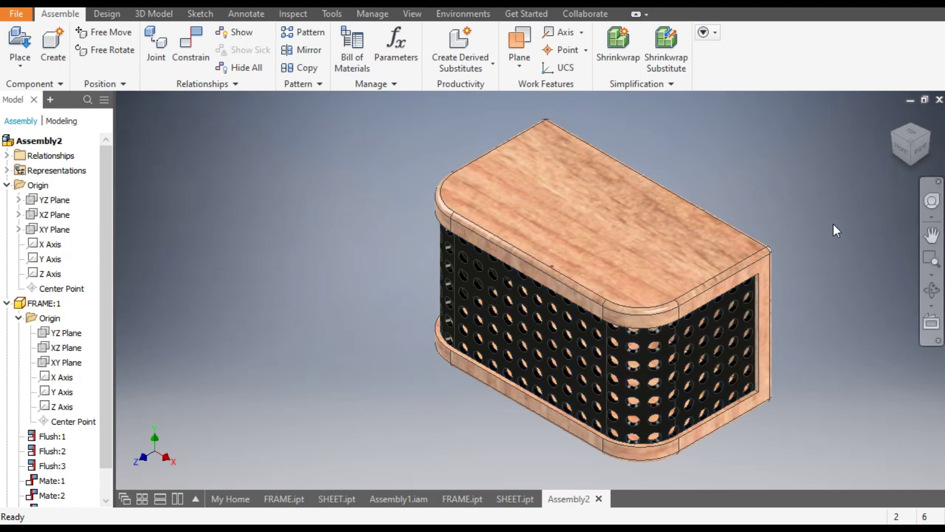